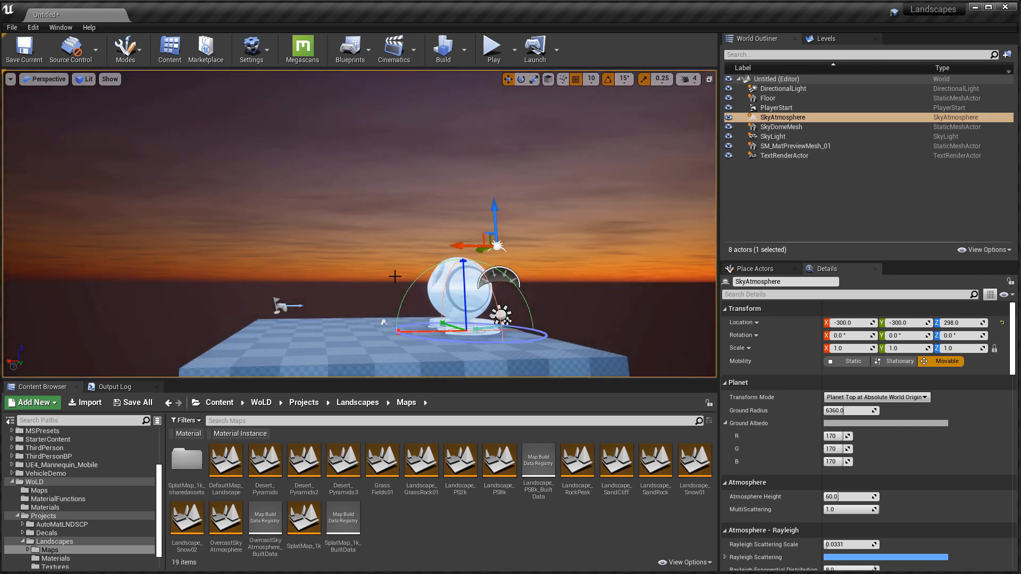
Step: Raise the sun from below the horizon through sunrise into the daytime sky
left_click_drag(394, 313, 292, 313, "alt")
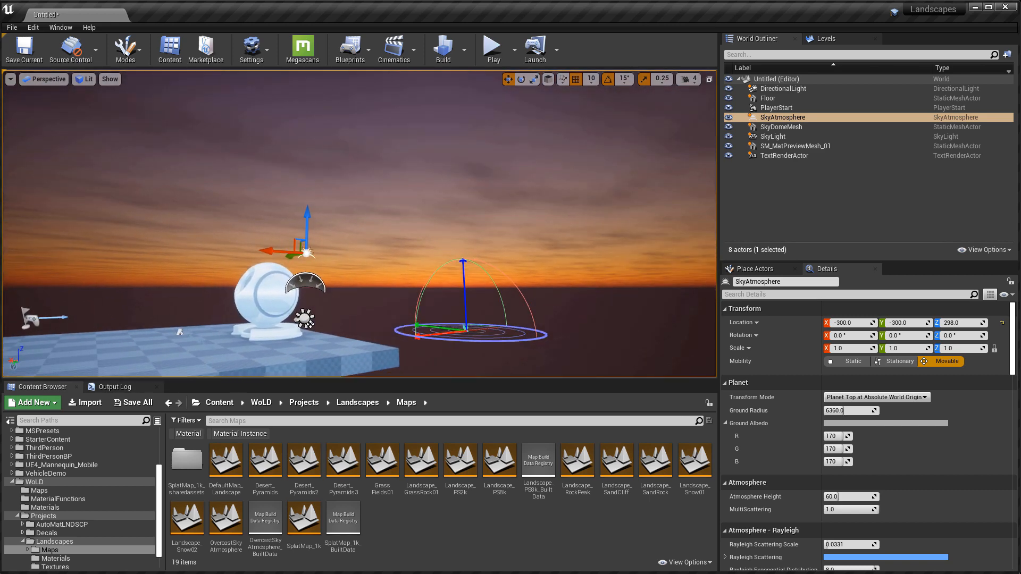
key("ctrl+l")
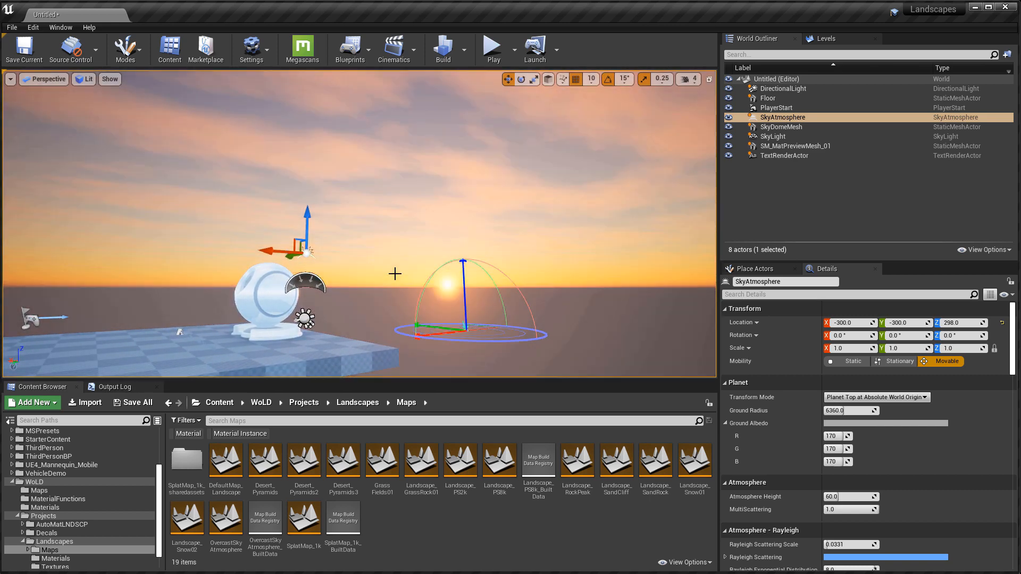
key("ctrl+l")
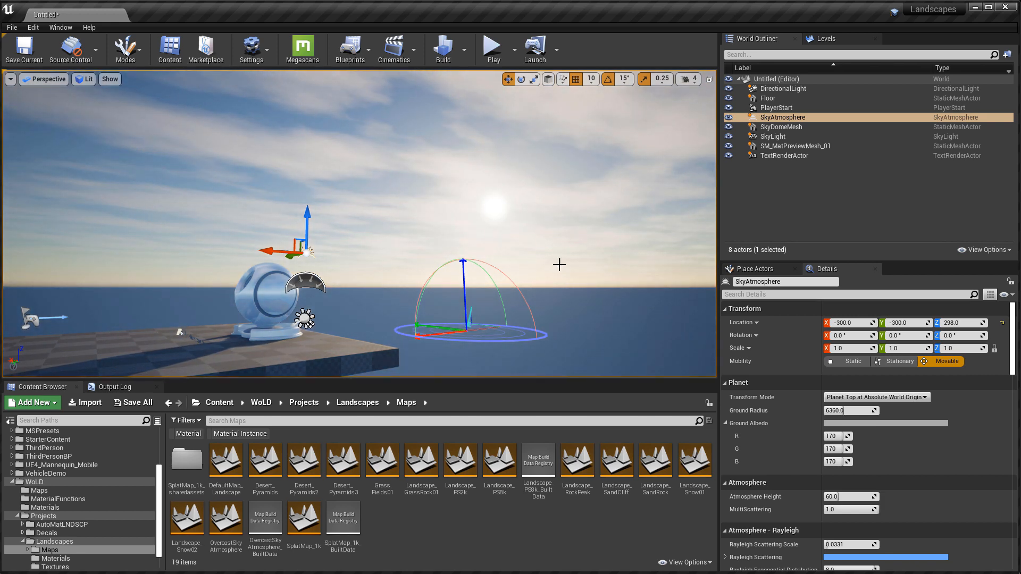
Step: Select the SkyDomeMesh actor in the viewport and delete it from the level
left_click(584, 266)
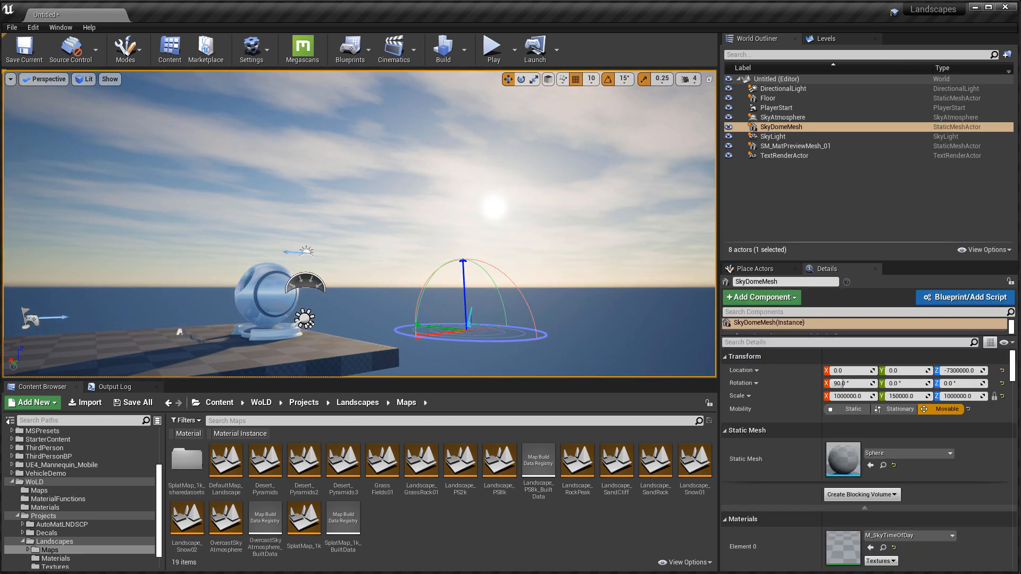
left_click(591, 317)
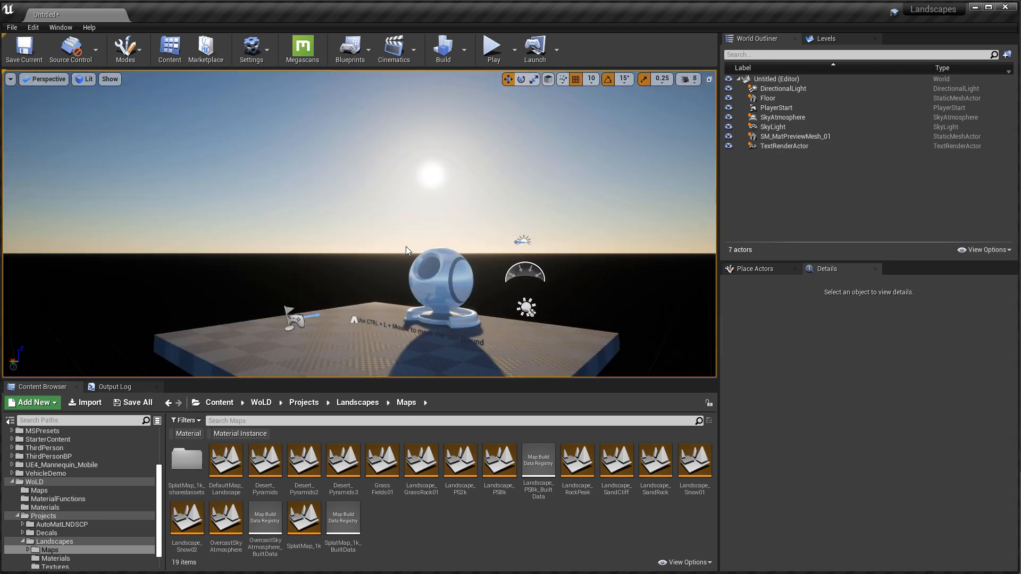
Step: Reposition the sun around the horizon to preview the atmosphere without the cloud dome, including from high altitude
mouse_move(406, 247)
right_mouse_down()
mouse_move(406, 298)
mouse_move(406, 247)
mouse_move(489, 272)
mouse_move(406, 246)
right_mouse_up()
key("ctrl+l")
key("ctrl+l")
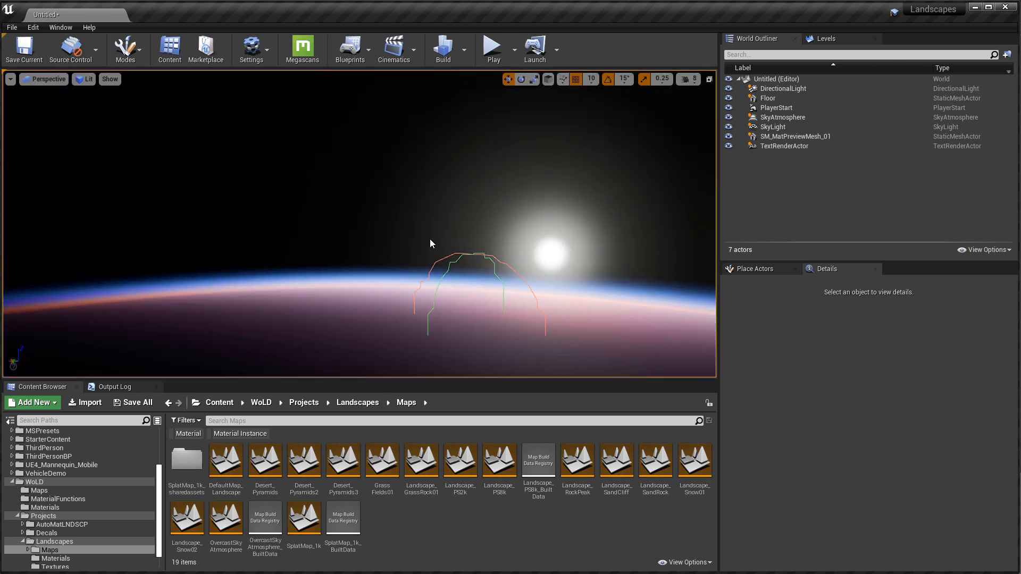
key("ctrl+l")
right_click_drag(493, 251, 496, 282)
key("ctrl+l")
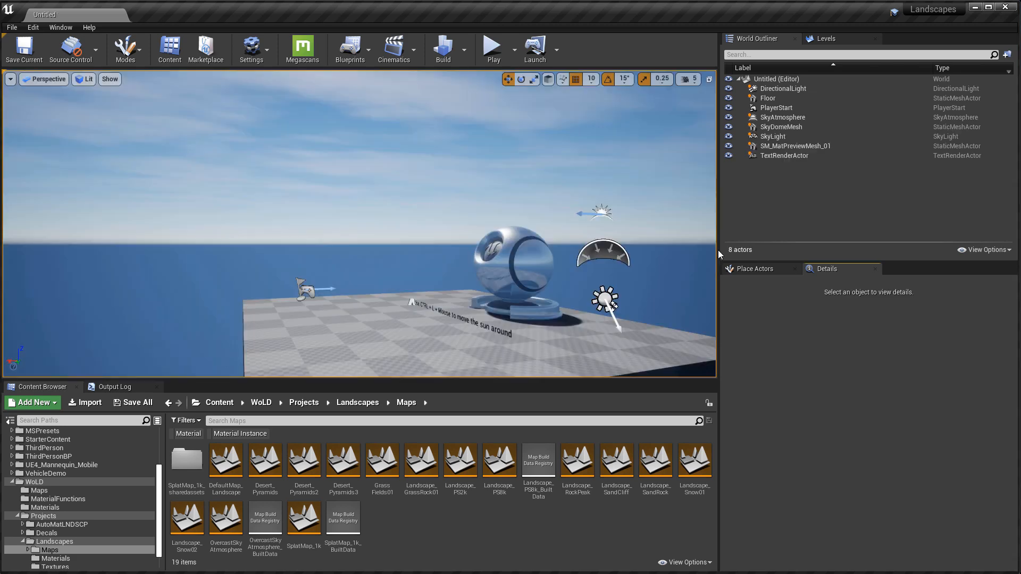
Step: Lower the sun through sunset to below the horizon with the cloud dome present, and bring it back to daytime
right_click_drag(608, 296, 649, 281)
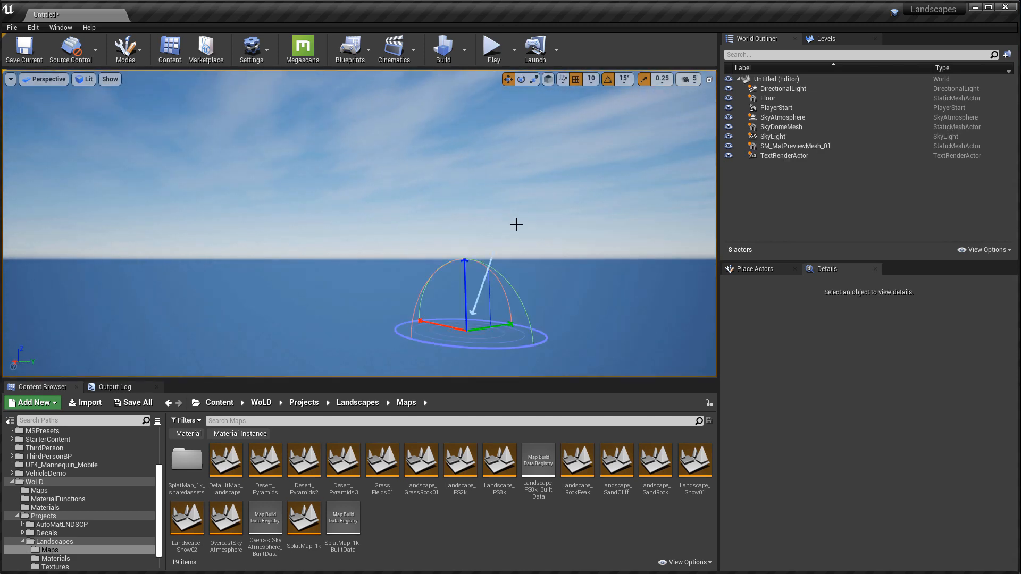
key("ctrl+l")
key("ctrl+l")
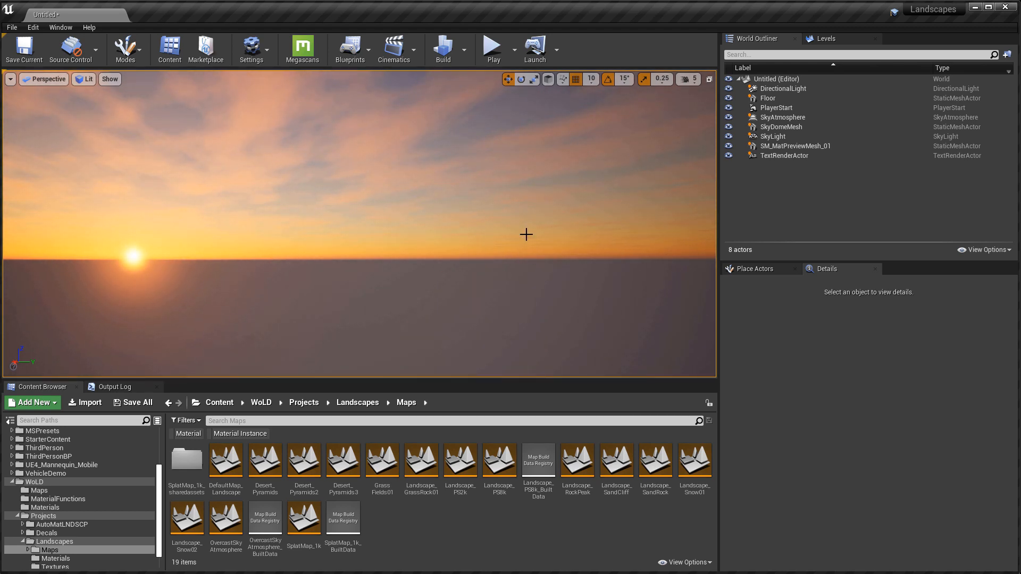
key("ctrl+l")
key("ctrl+l")
key("ctrl+l")
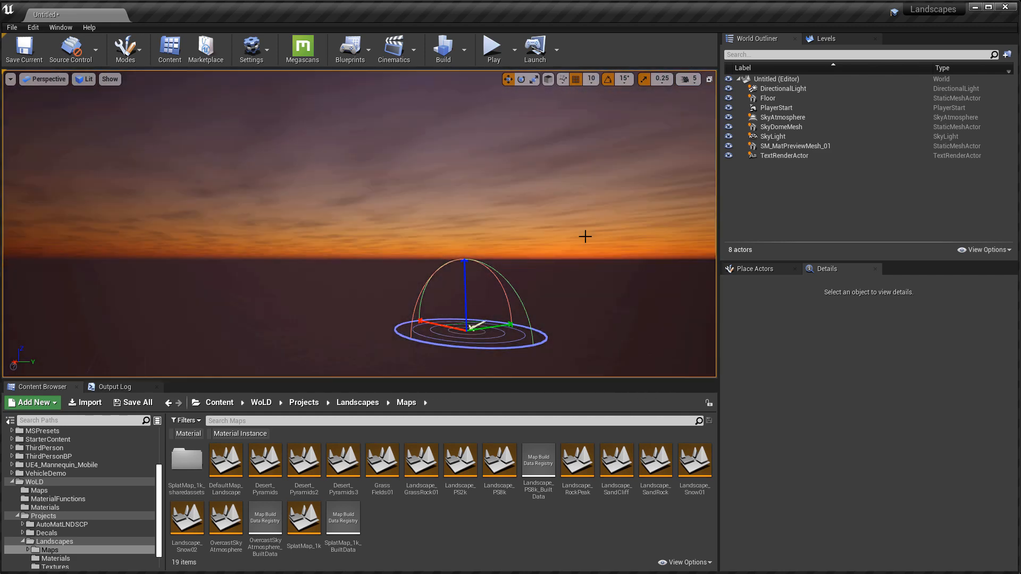
key("ctrl+l")
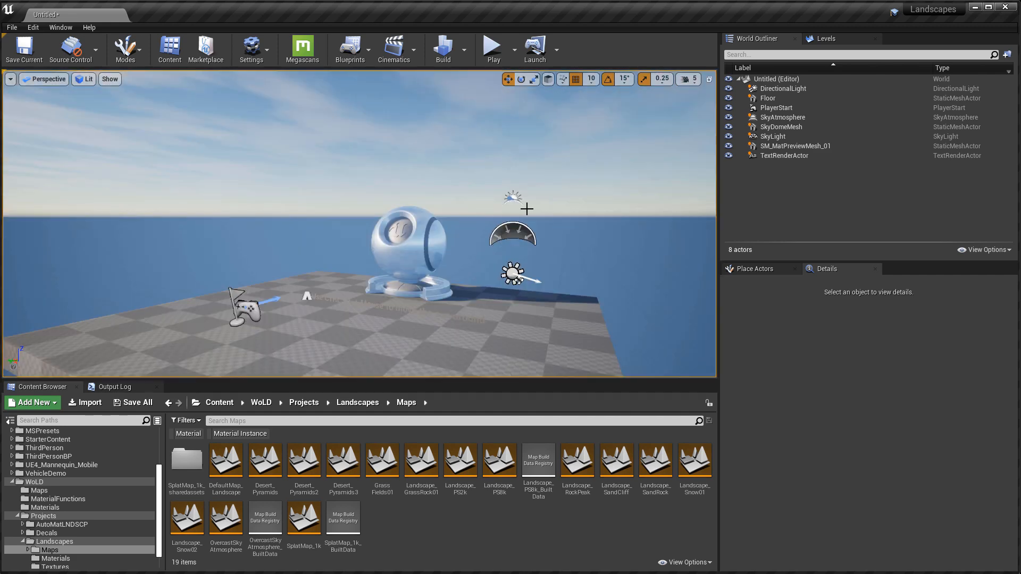
Step: Inspect the mobility and light settings of the SkyAtmosphere and DirectionalLight actors
left_click(517, 201)
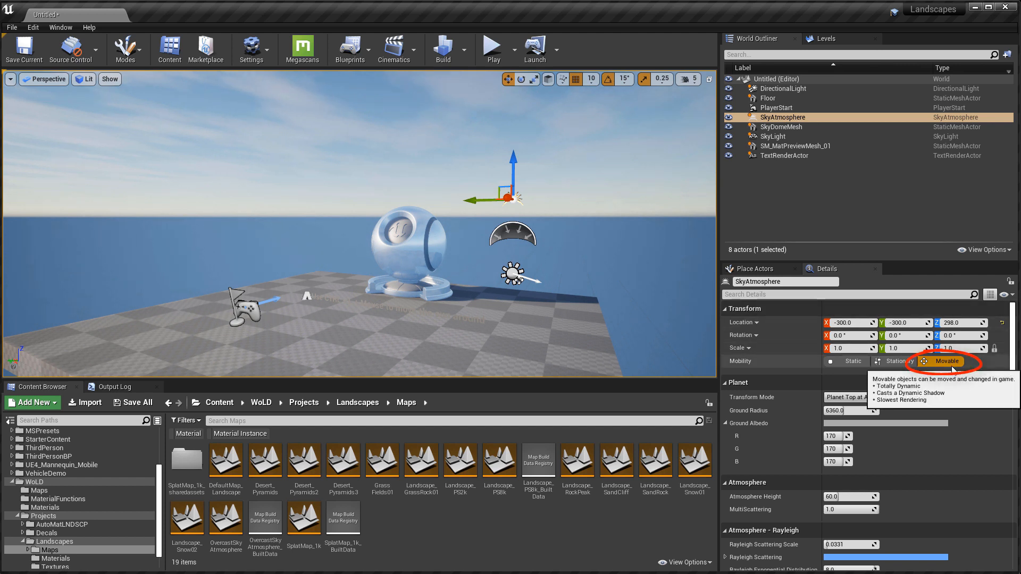
left_click(513, 274)
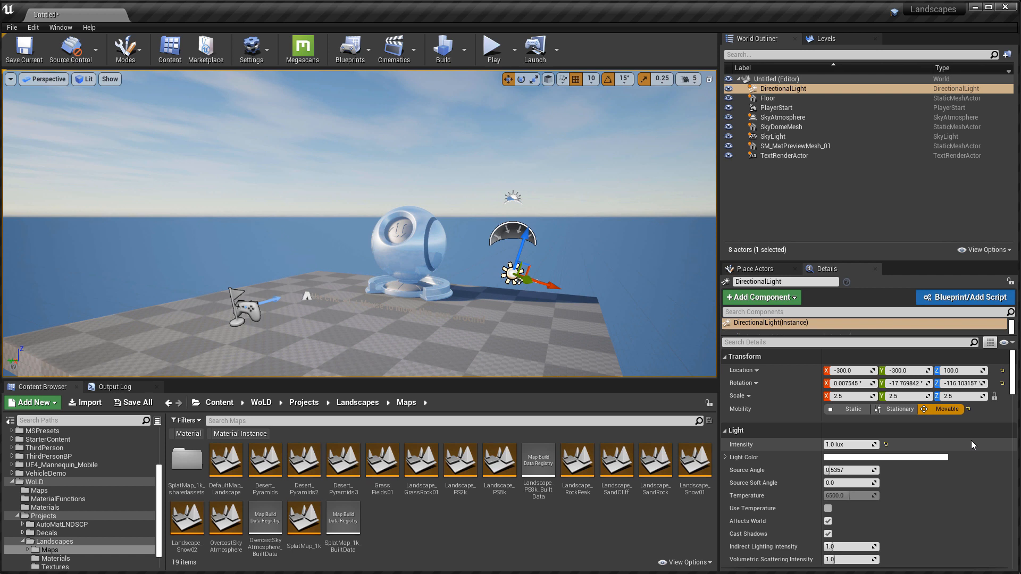
key("ctrl+r")
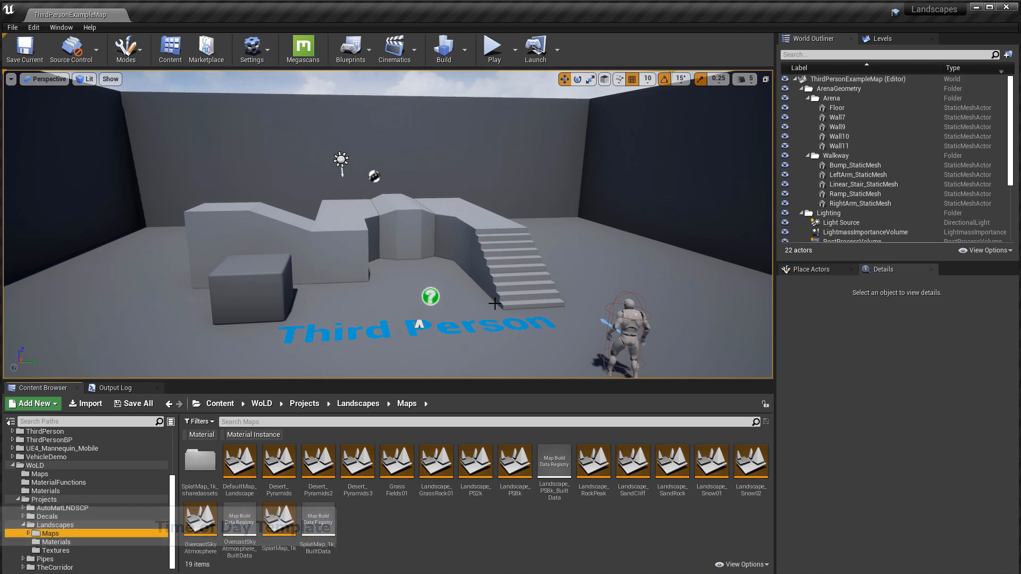
Step: Create a new level from the TimeOfDay template
left_click(12, 27)
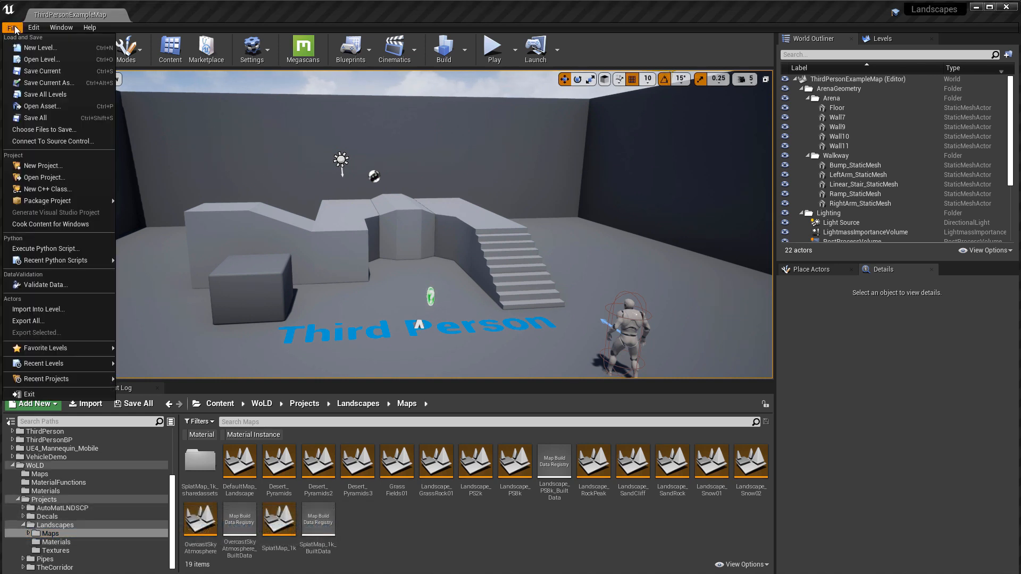
left_click(32, 48)
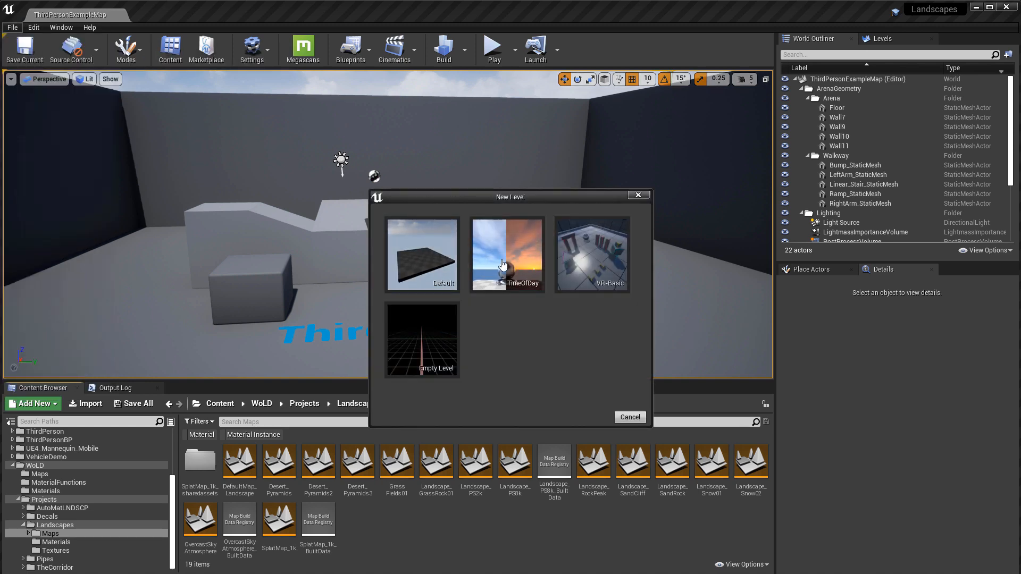
left_click(503, 264)
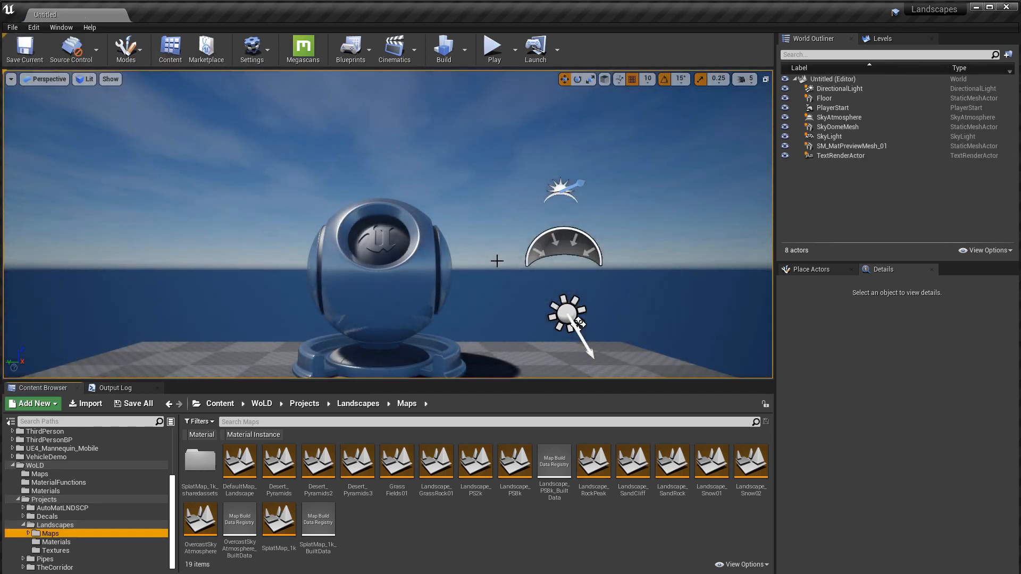
Step: Pause realtime rendering while inspecting the directional light, skylight, sky dome mesh and sky atmosphere actors, and turn realtime back on
right_click_drag(497, 261, 478, 281)
key("s")
key("ctrl+r")
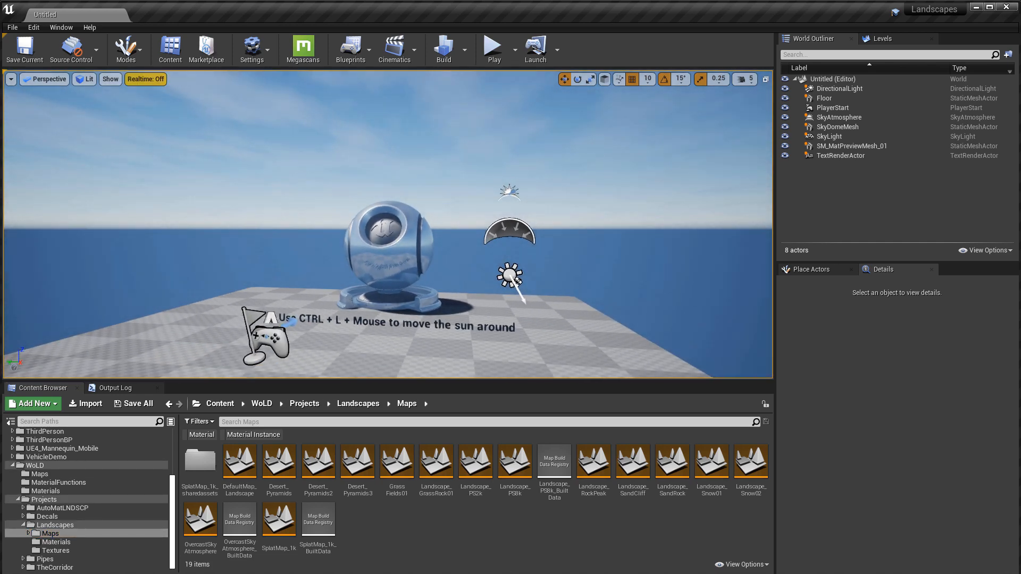
left_click(516, 280)
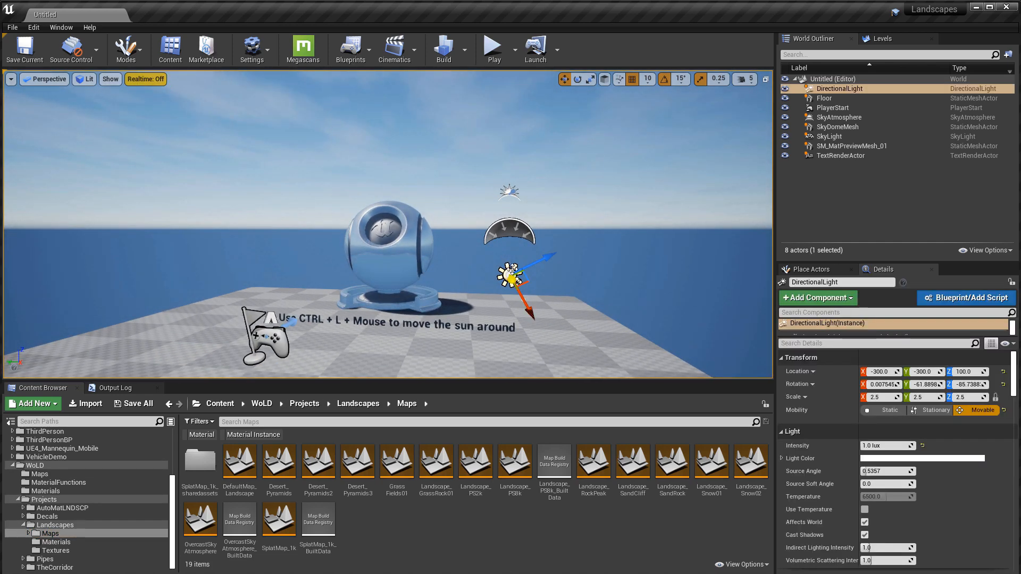
left_click(509, 228)
left_click(489, 154)
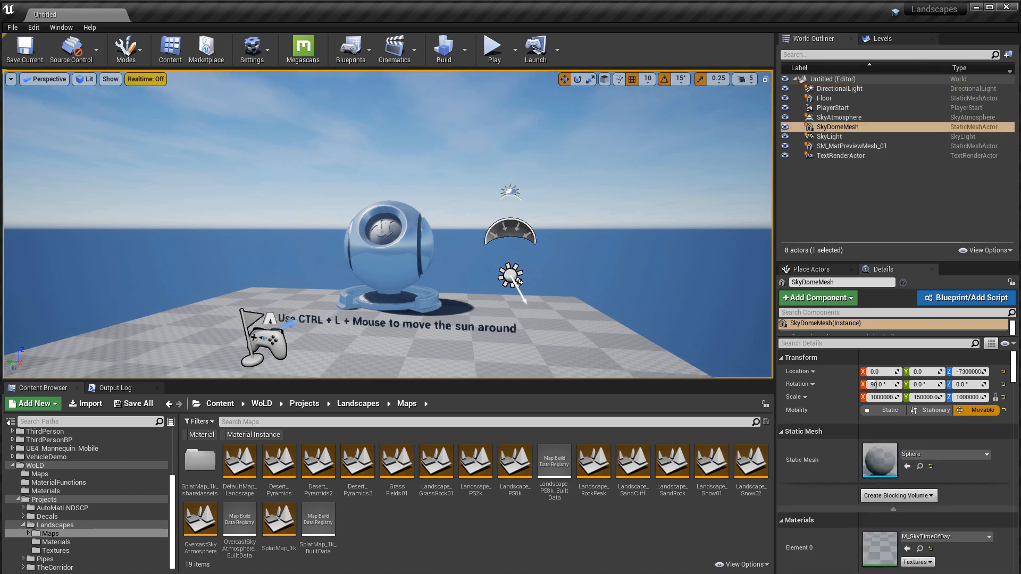
left_click(505, 189)
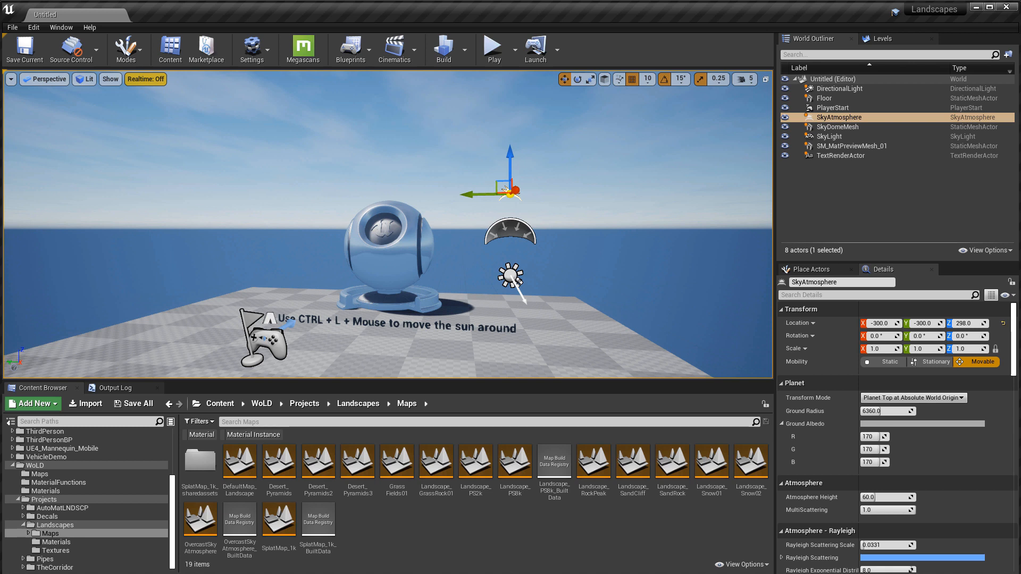
key("ctrl+r")
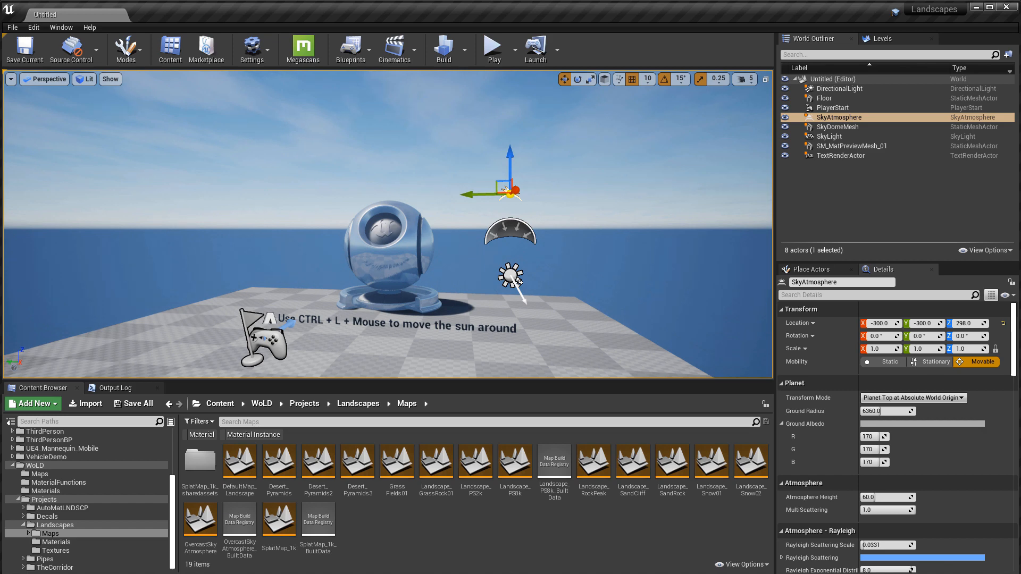
Step: Play the level in the editor twice to observe the auto-exposure adaptation, stopping the session each time
right_click_drag(440, 262, 435, 268)
key("s")
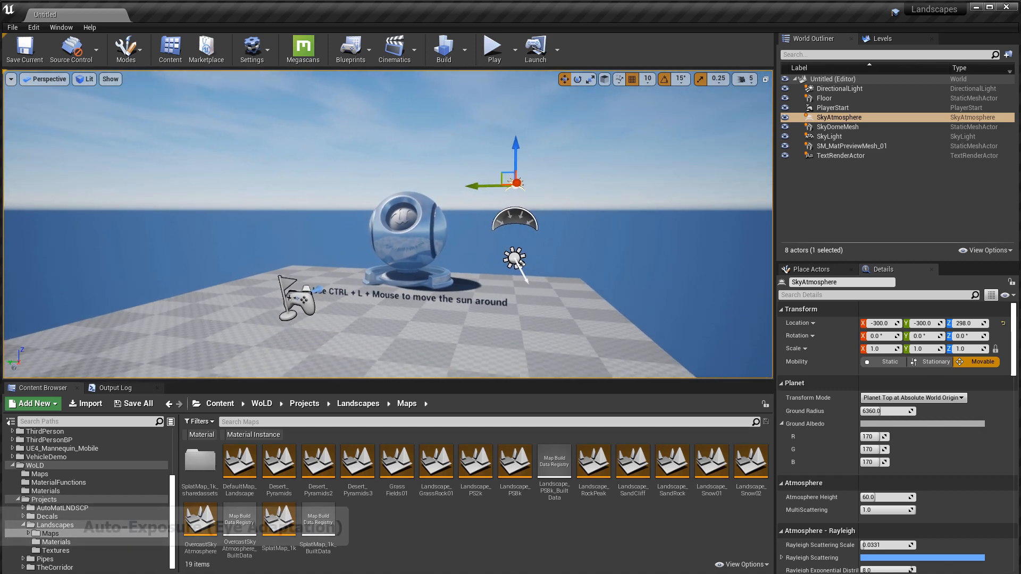
left_click(488, 50)
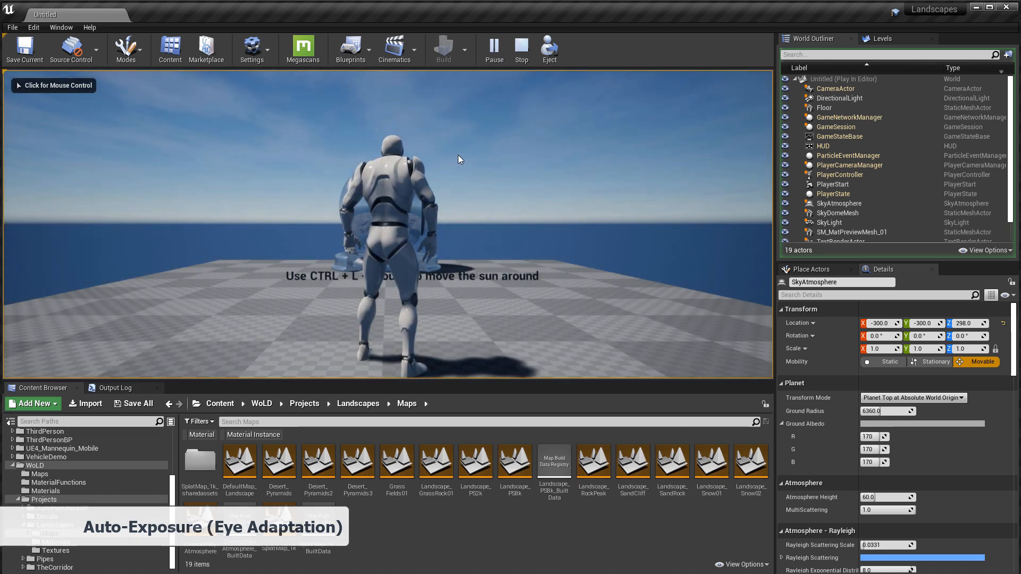
left_click(522, 48)
left_click(488, 47)
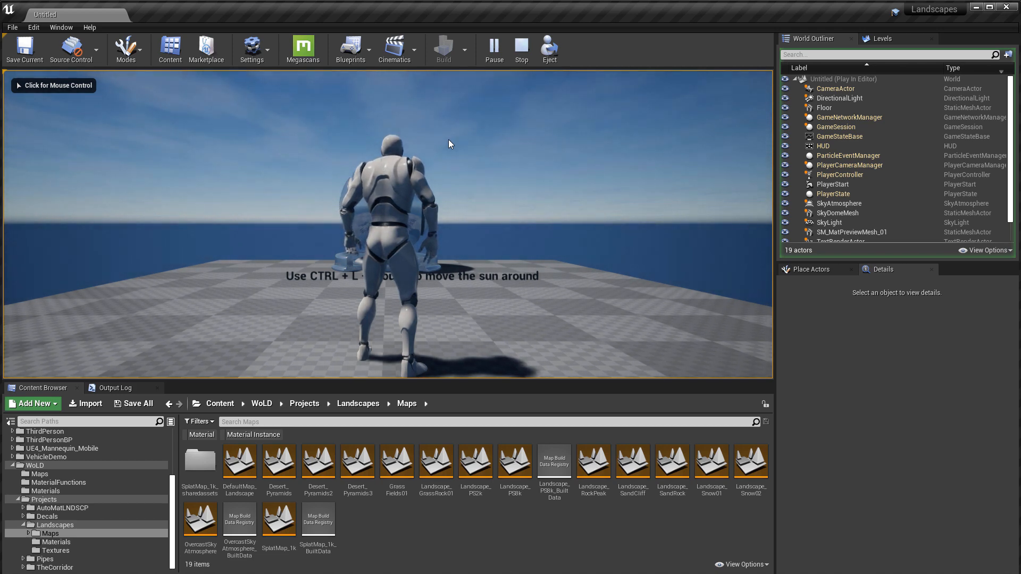
left_click(522, 48)
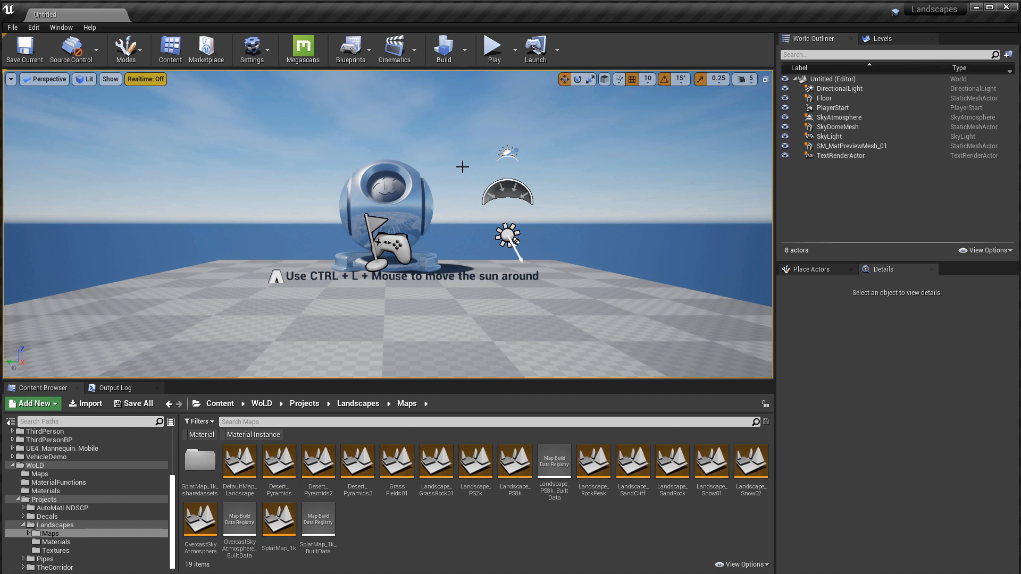
Step: Turn realtime rendering back on and place a Post Process Volume on the floor beside the material preview mesh
right_click_drag(462, 166, 464, 167)
key("ctrl+r")
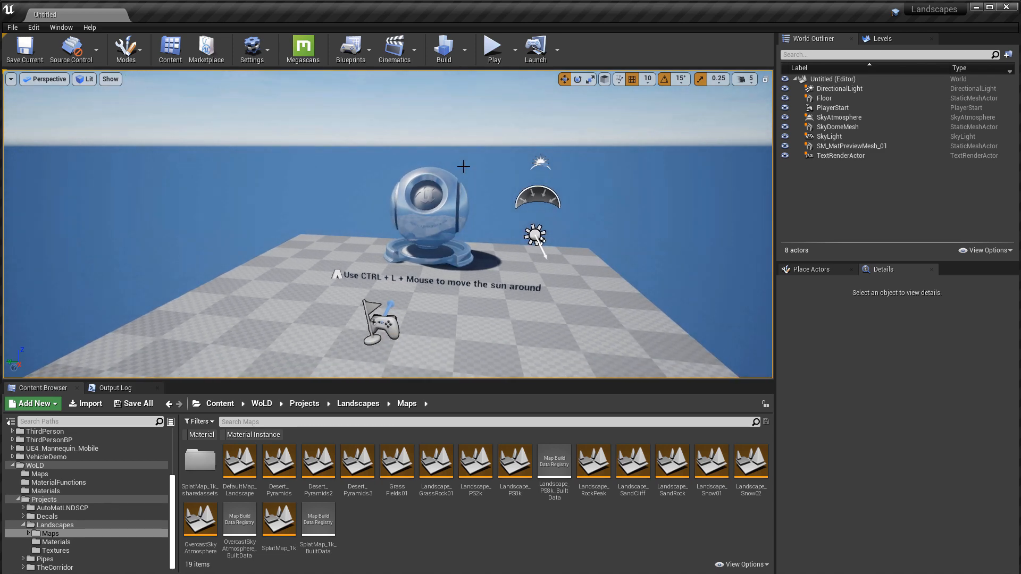
left_click(802, 270)
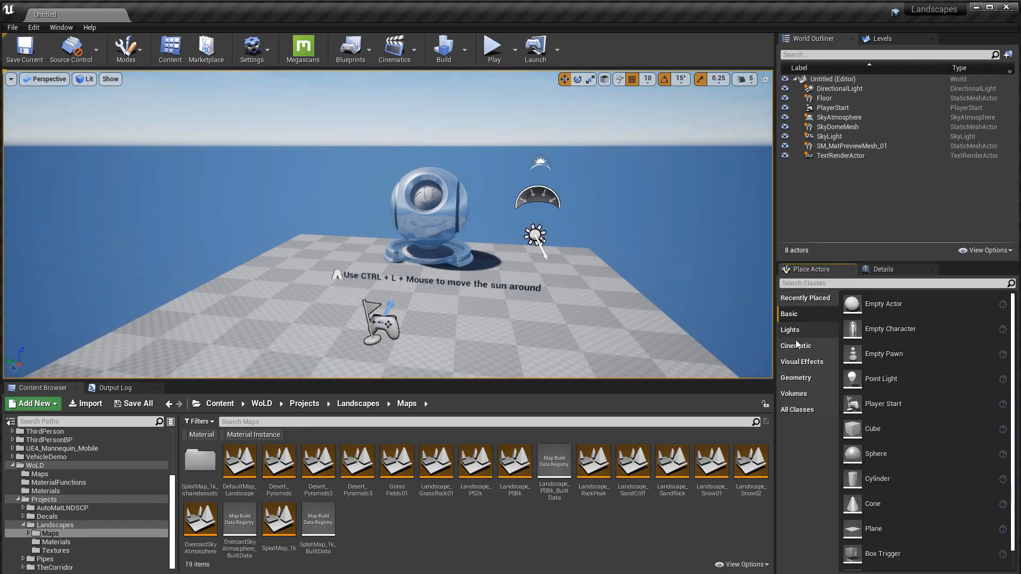
left_click(807, 363)
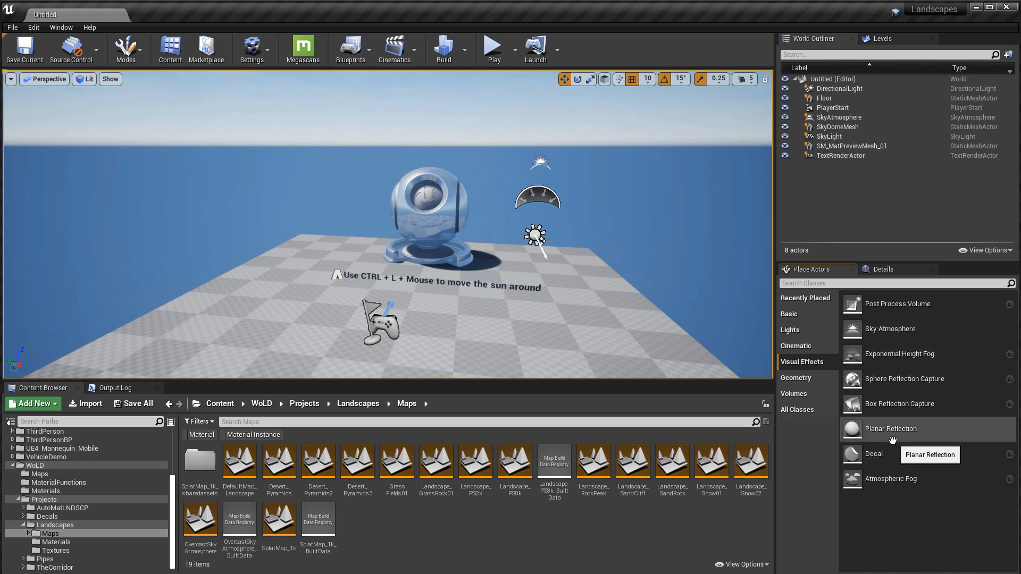
left_click_drag(892, 306, 309, 266)
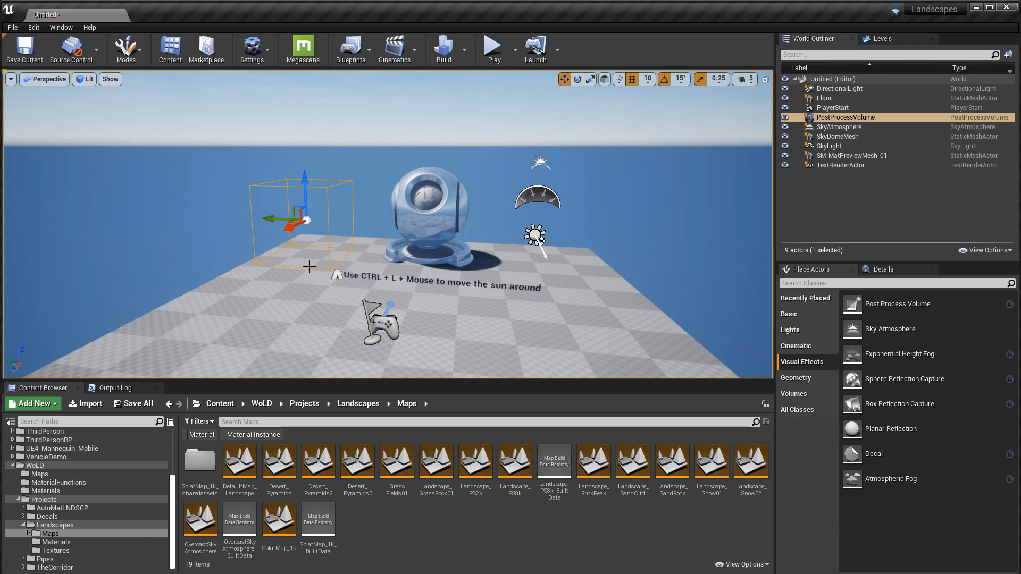
Step: Find the "unbound" property of the Post Process Volume, enable Infinite Extent (Unbound), and clear the details filter
left_click(893, 270)
left_click(847, 295)
type("unbound")
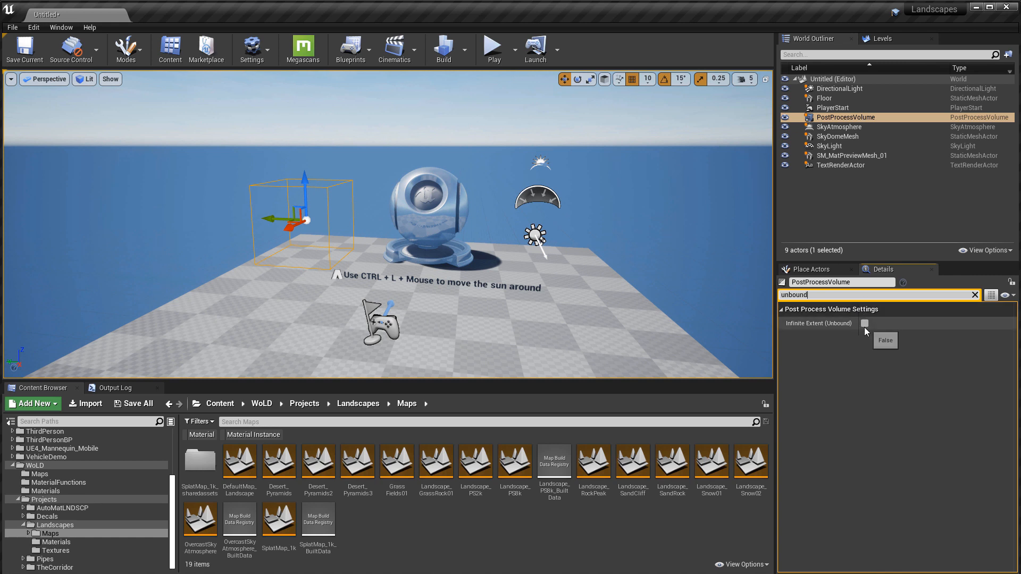
left_click(865, 323)
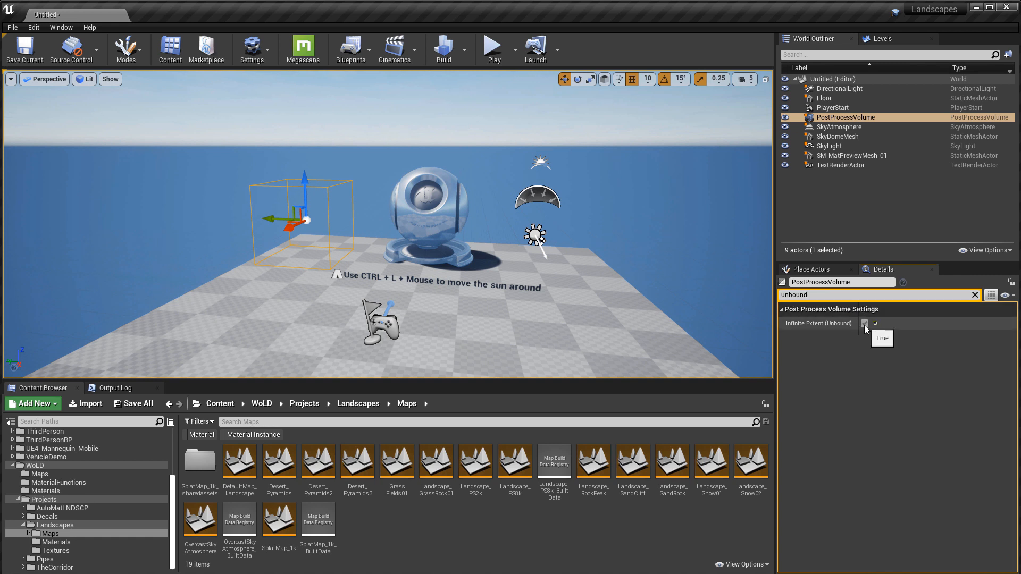
left_click(974, 295)
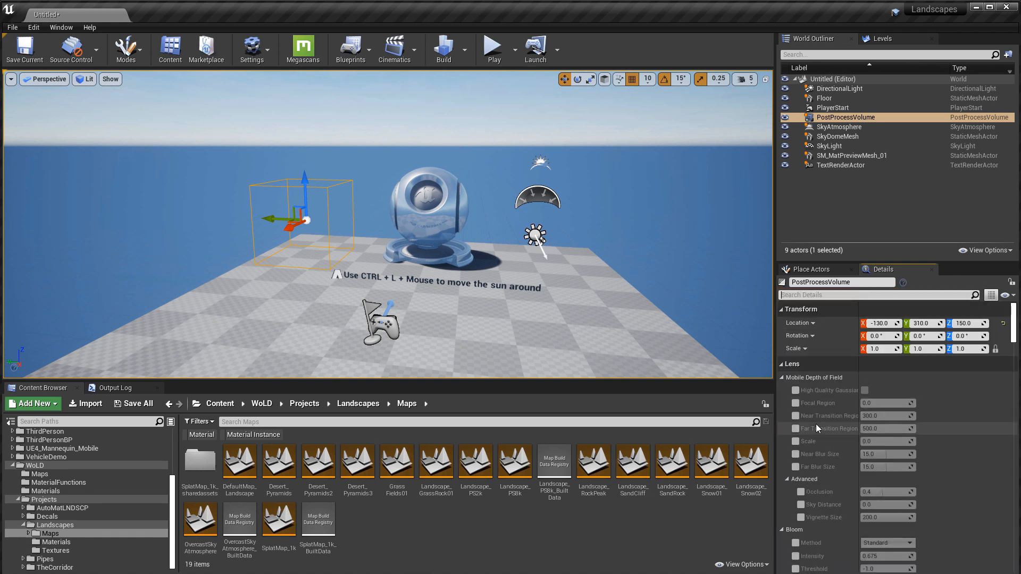
Step: Override the exposure Min Brightness and Max Brightness of the Post Process Volume and set both to 1
scroll(815, 403, "down", 3)
left_click(784, 340)
left_click(799, 352)
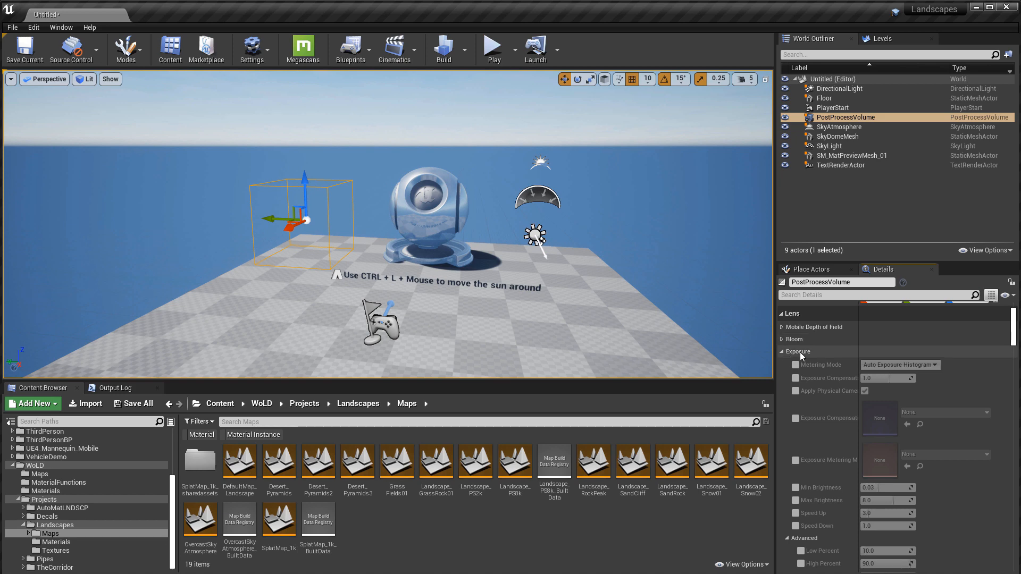
scroll(800, 352, "down", 2)
left_click(796, 454)
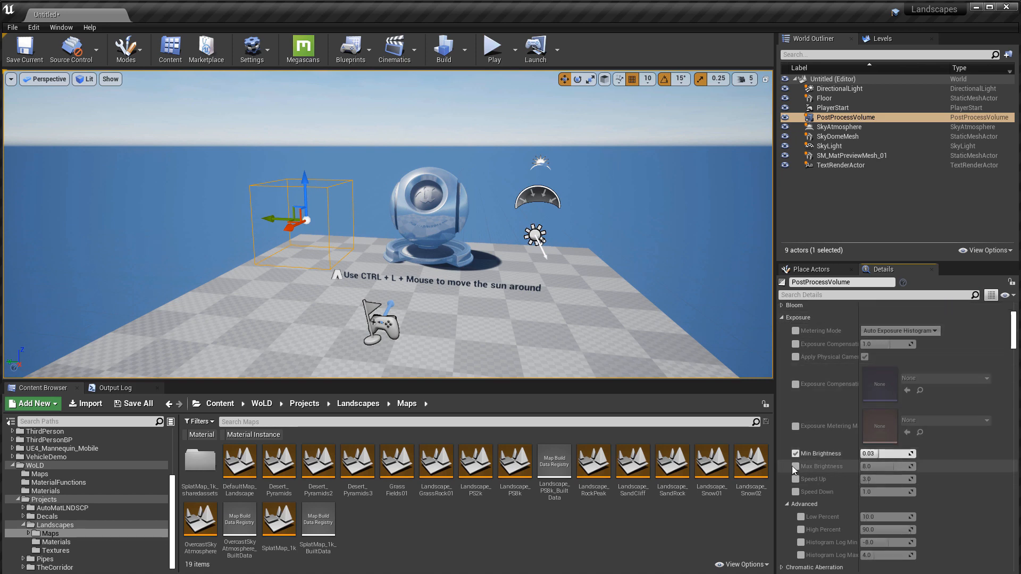
left_click(795, 466)
left_click(892, 455)
type("1")
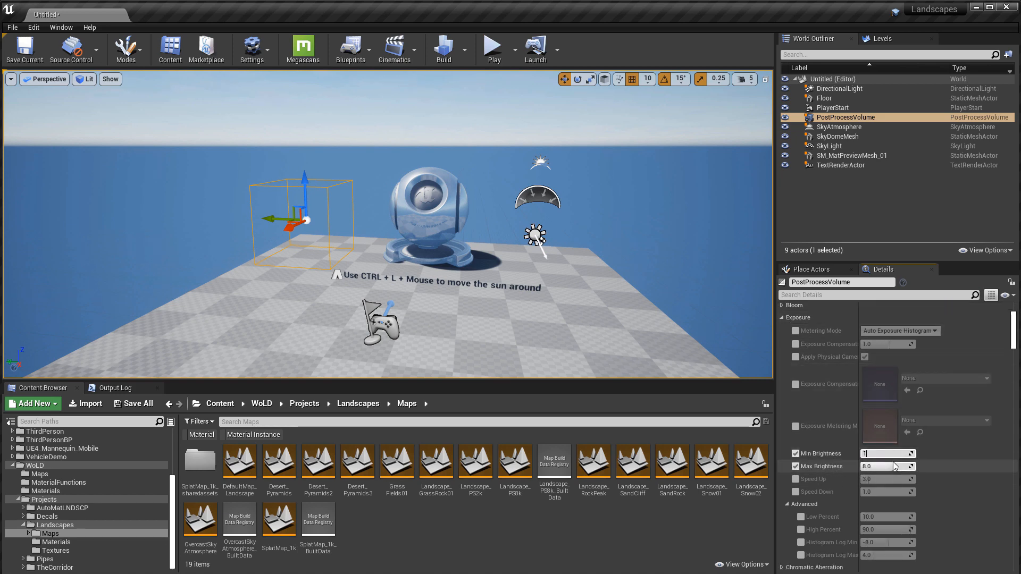
left_click(890, 466)
type("1")
key("Return")
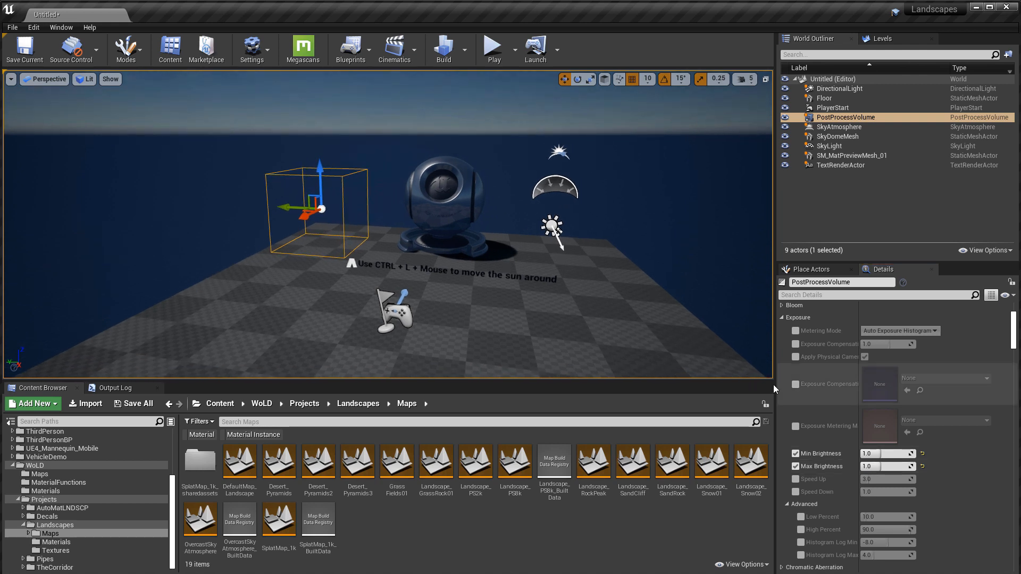
Step: Widen the property name column, enable the volume's Exposure Compensation override and set it to 0
scroll(835, 423, "up", 1)
left_click_drag(858, 372, 873, 372)
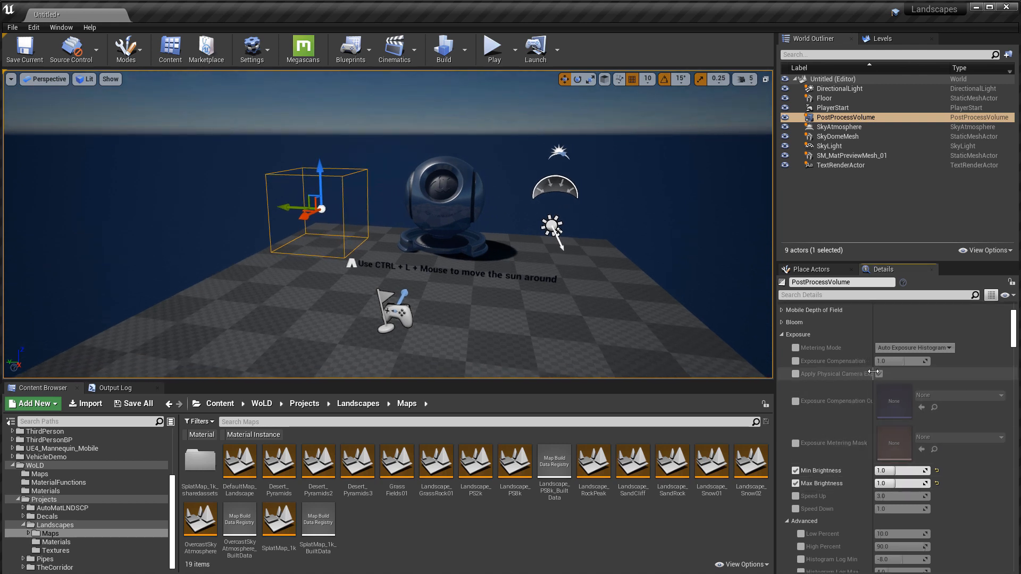
left_click(796, 361)
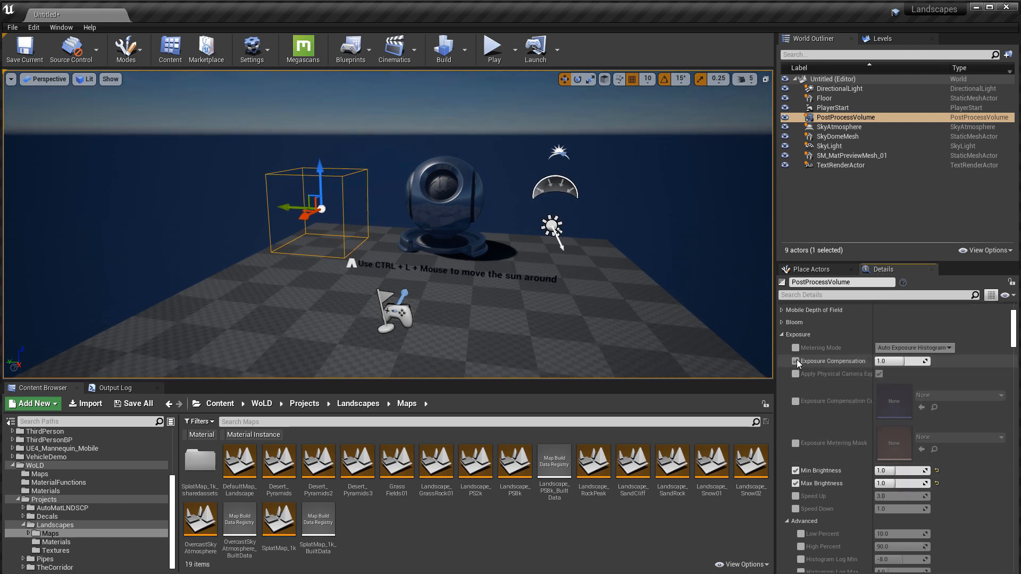
left_click(904, 361)
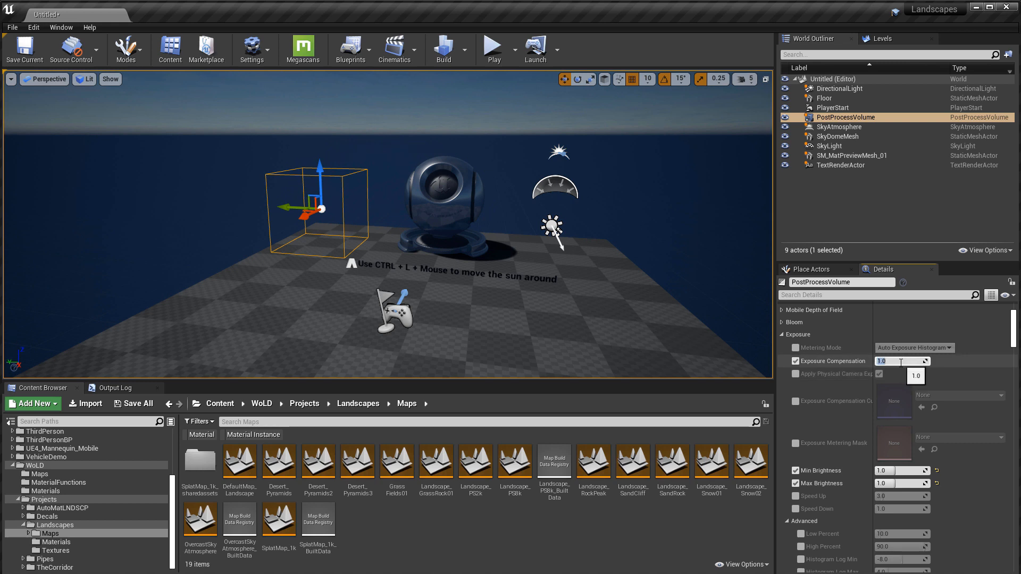
type("0")
key("Return")
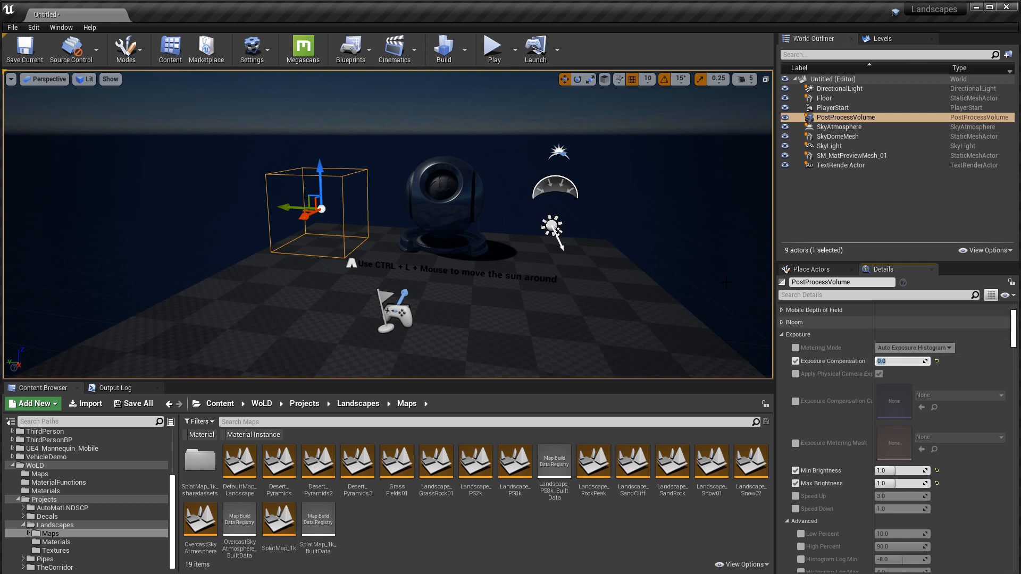
Step: Select the directional light and set its intensity to 9 lux
left_click(556, 227)
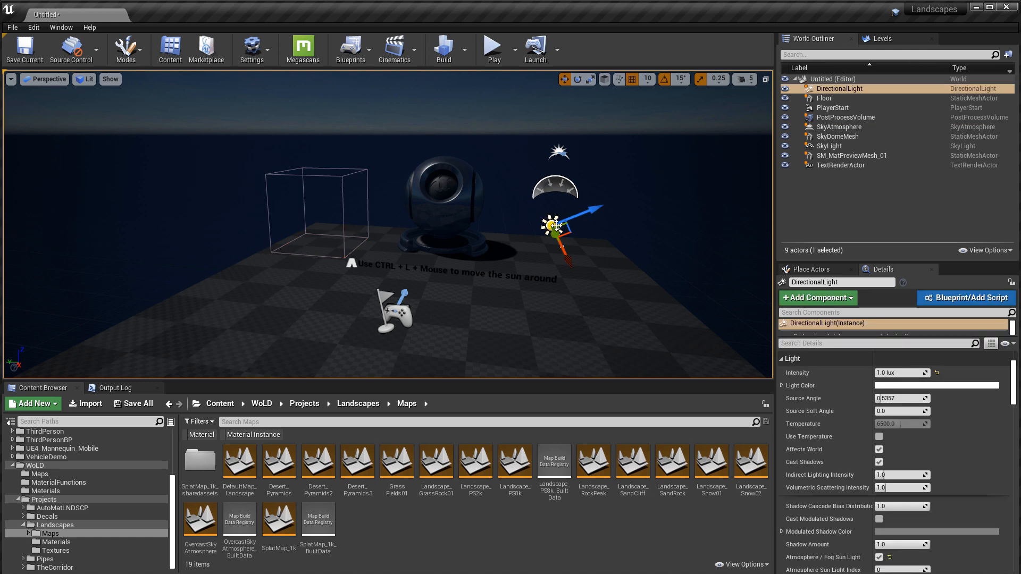
left_click(903, 374)
type("9")
key("Return")
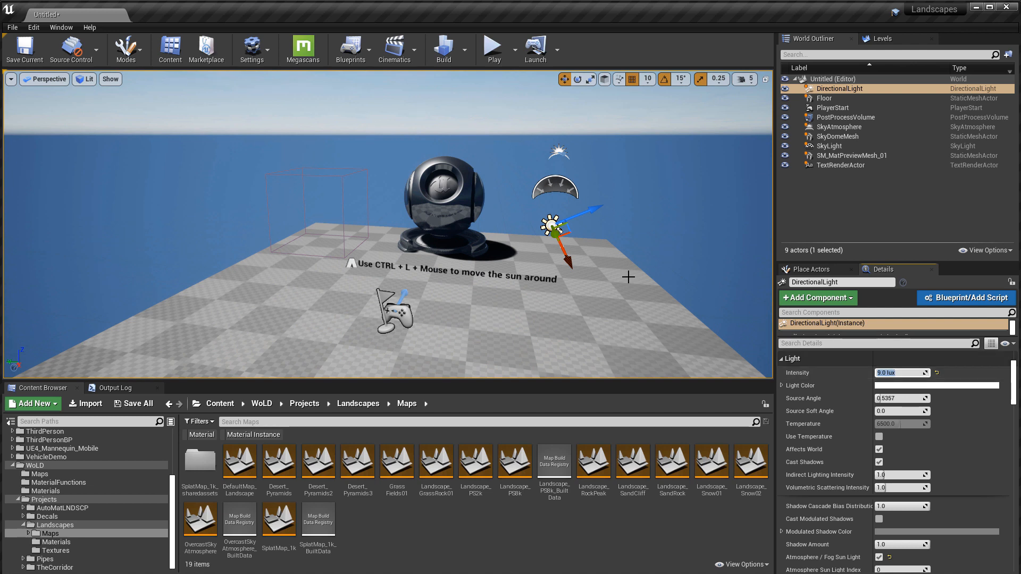
Step: Select the Post Process Volume again and set its Exposure Compensation to 1
left_click(848, 117)
left_click(886, 361)
type("1")
key("Return")
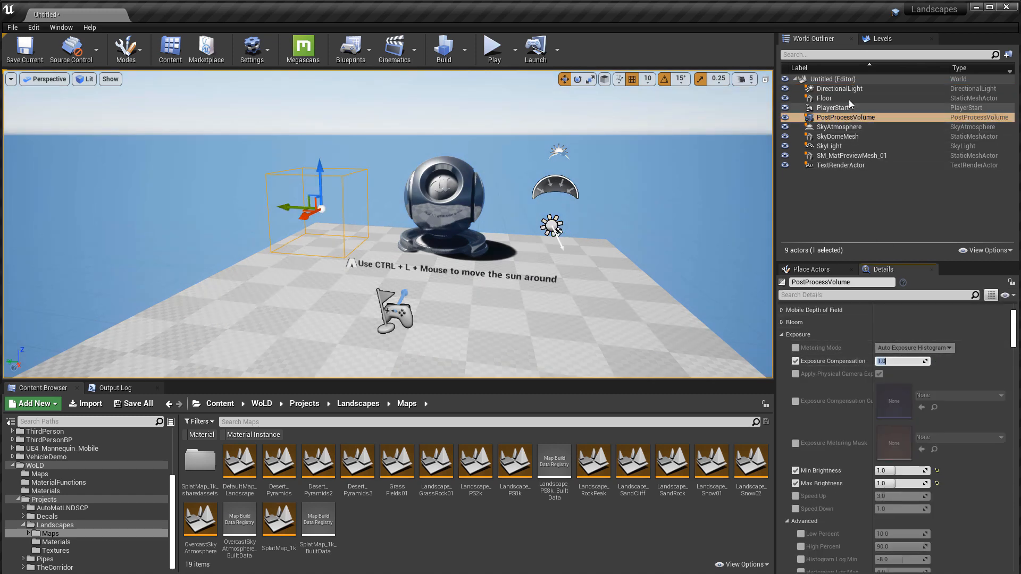
Step: Select the directional light and set its intensity to 5 lux
left_click(844, 83)
left_click(844, 88)
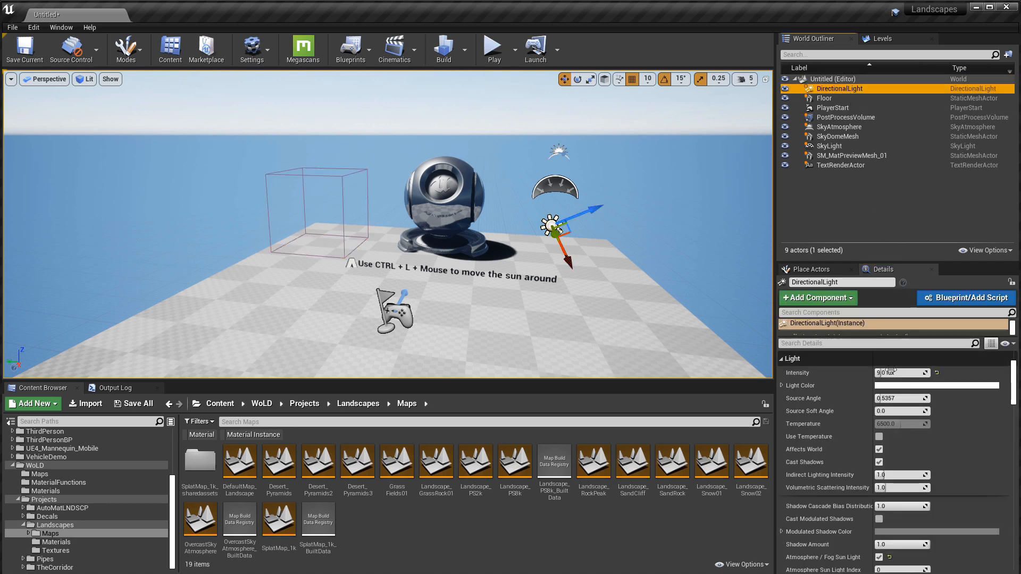
left_click_drag(896, 372, 895, 372)
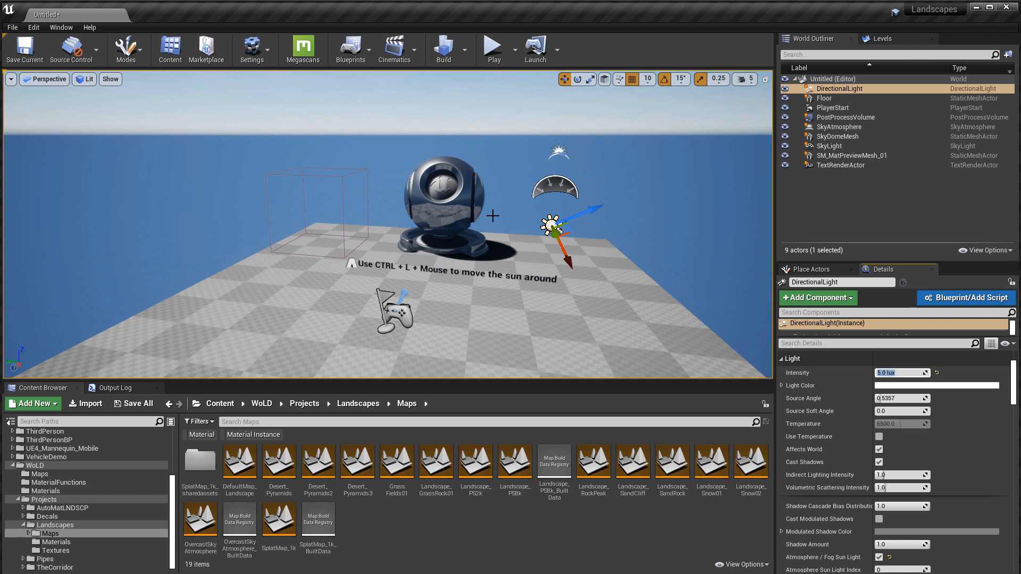
Step: Build the reflection captures for the level
left_click(466, 49)
mouse_move(496, 97)
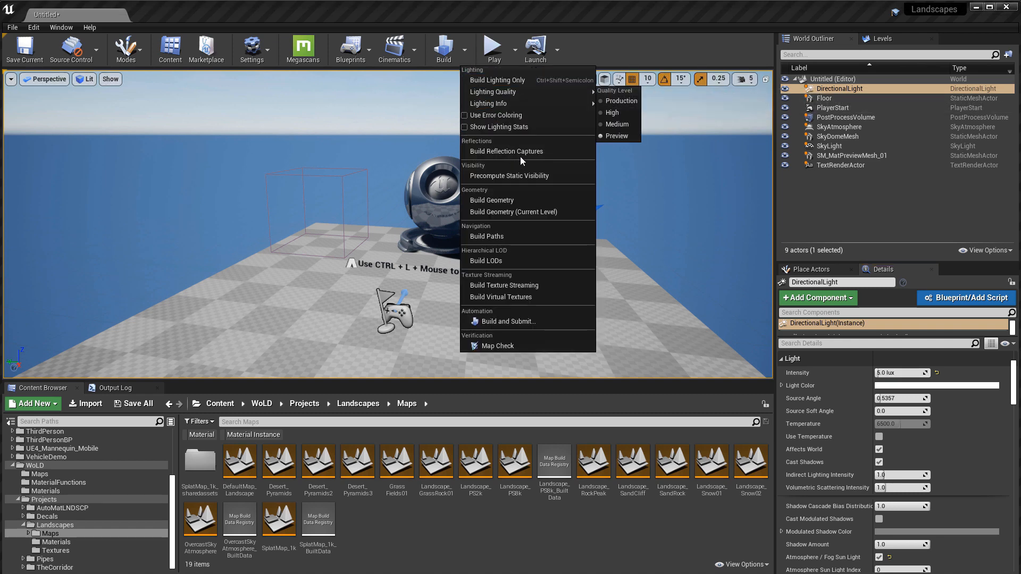
left_click(535, 152)
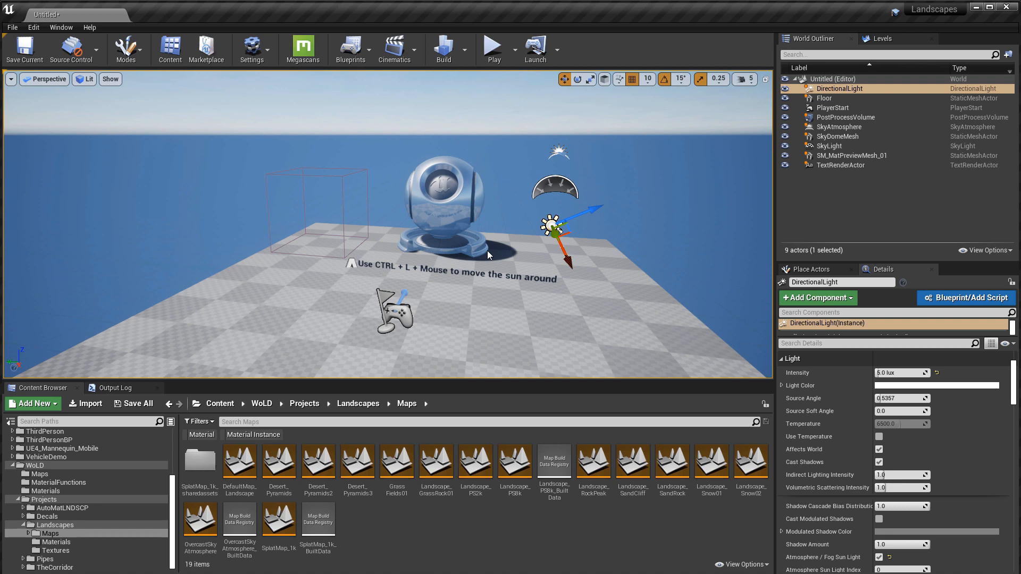
Step: Play the level twice, moving the character around to check the fixed exposure, and stop each session
left_click(493, 53)
left_click(506, 219)
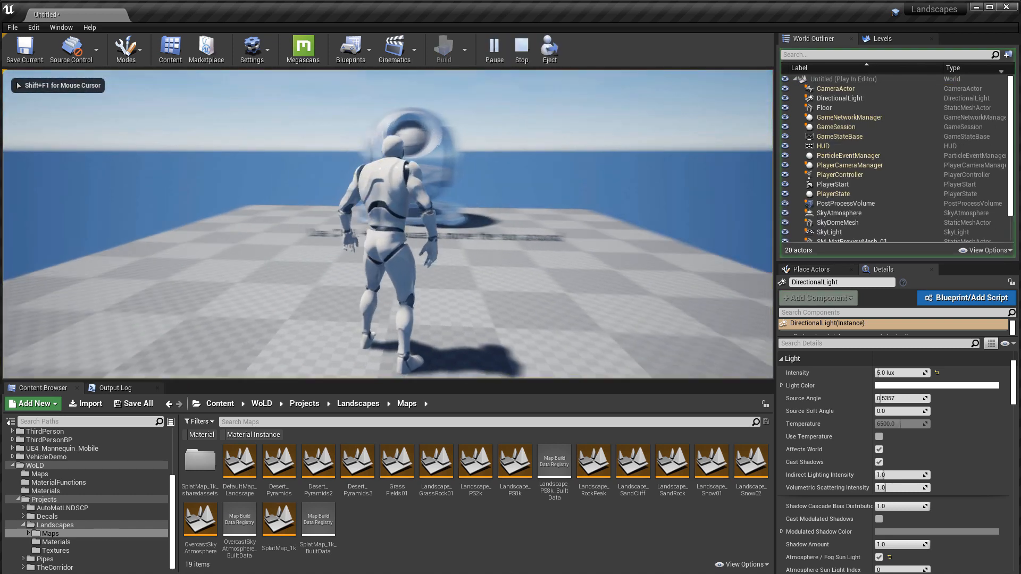
key("w")
key("s")
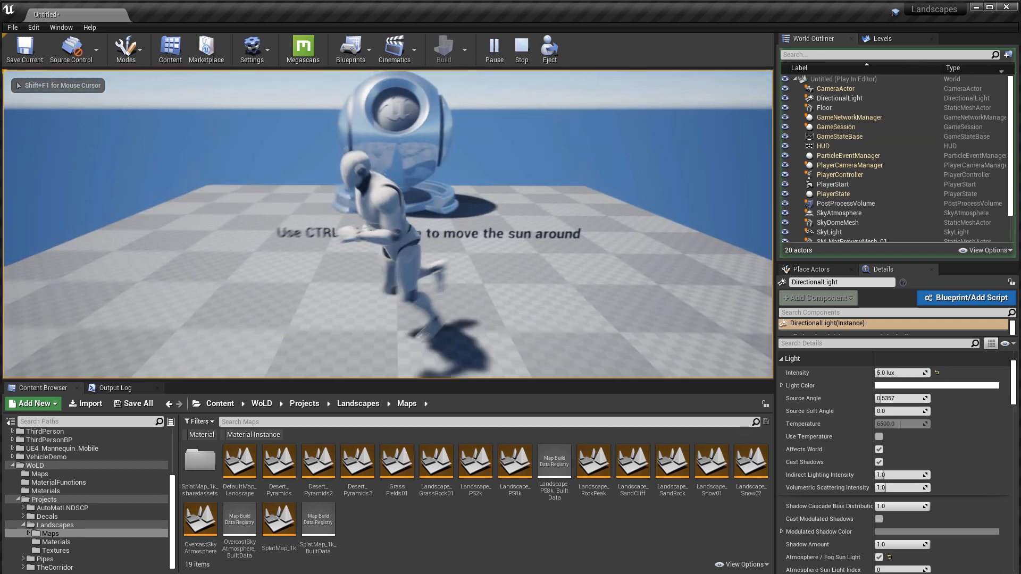
key("Escape")
right_click_drag(518, 230, 510, 104)
left_click(493, 53)
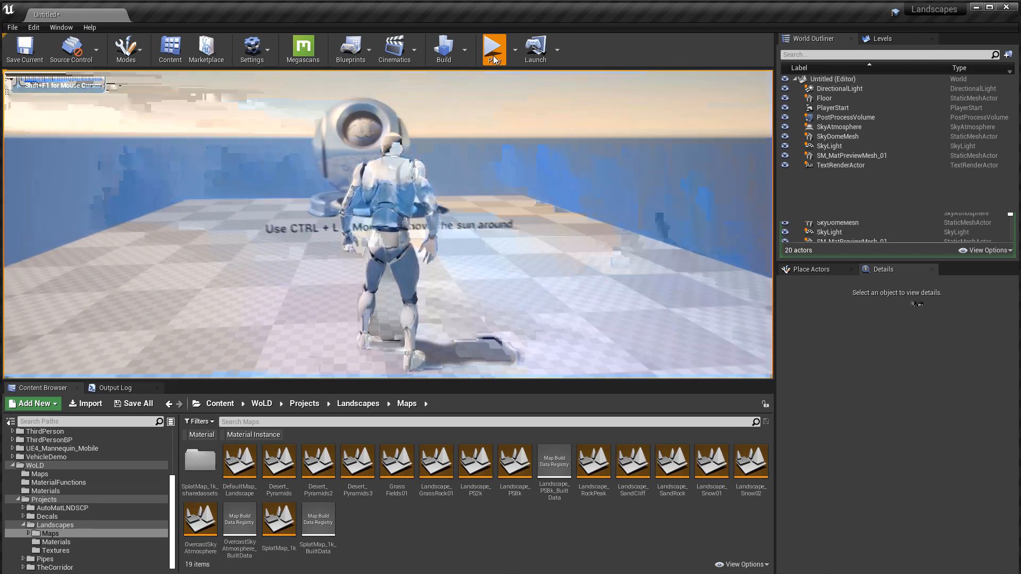
key("Escape")
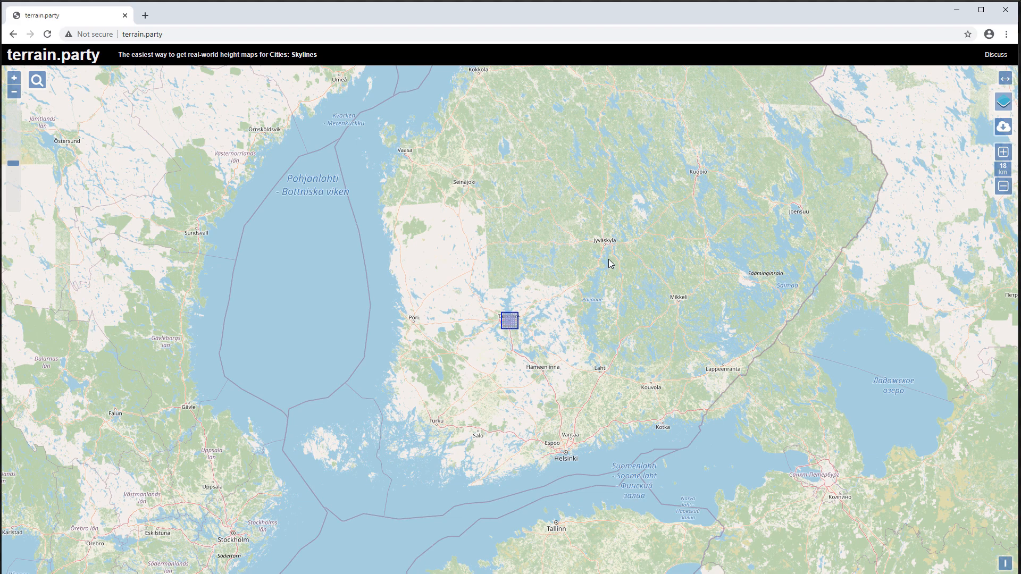
Step: On the terrain.party site, go from Finland to Colorado and place the 18 km selection square over Cripple Creek, west of Colorado Springs
scroll(609, 260, "down", 2)
left_click_drag(583, 276, 174, 375)
left_click_drag(179, 380, 849, 241)
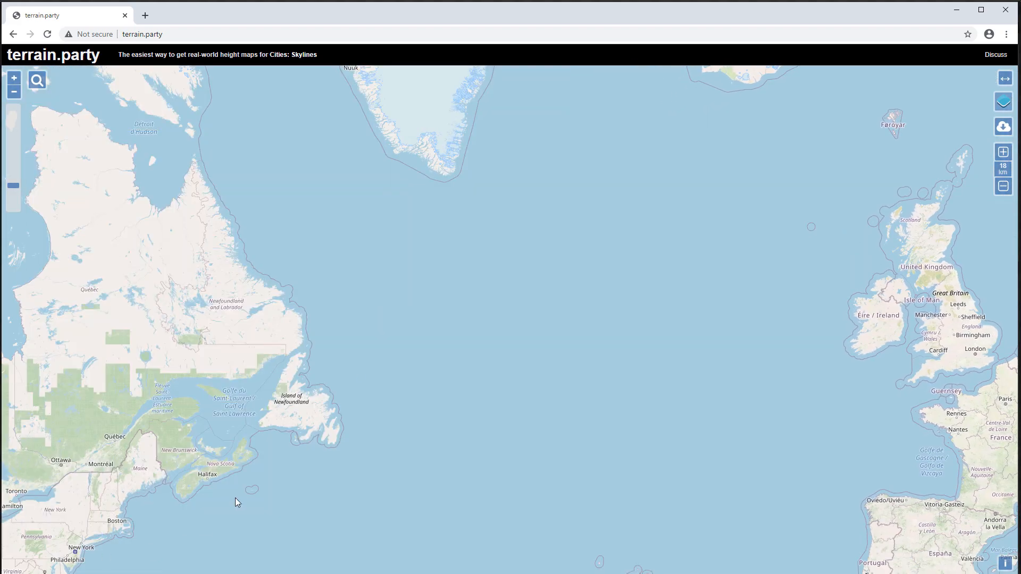
left_click_drag(201, 528, 596, 247)
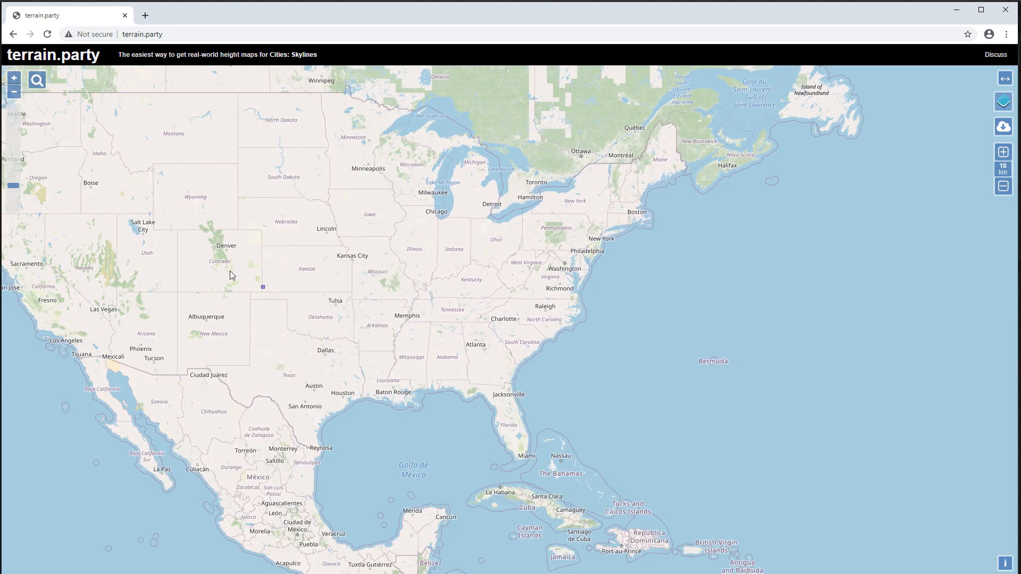
left_click_drag(256, 283, 219, 256)
scroll(232, 273, "up", 3)
left_click_drag(303, 235, 537, 301)
left_click_drag(373, 216, 427, 299)
scroll(429, 300, "up", 1)
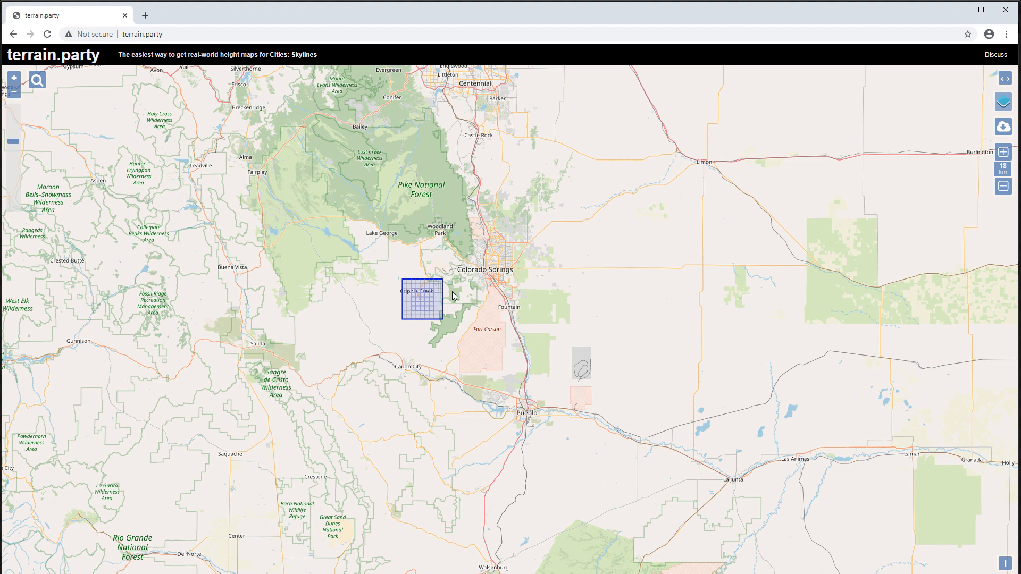
Step: Switch the terrain.party map view to USGS shaded relief and inspect the terrain around the selected area
mouse_move(1003, 102)
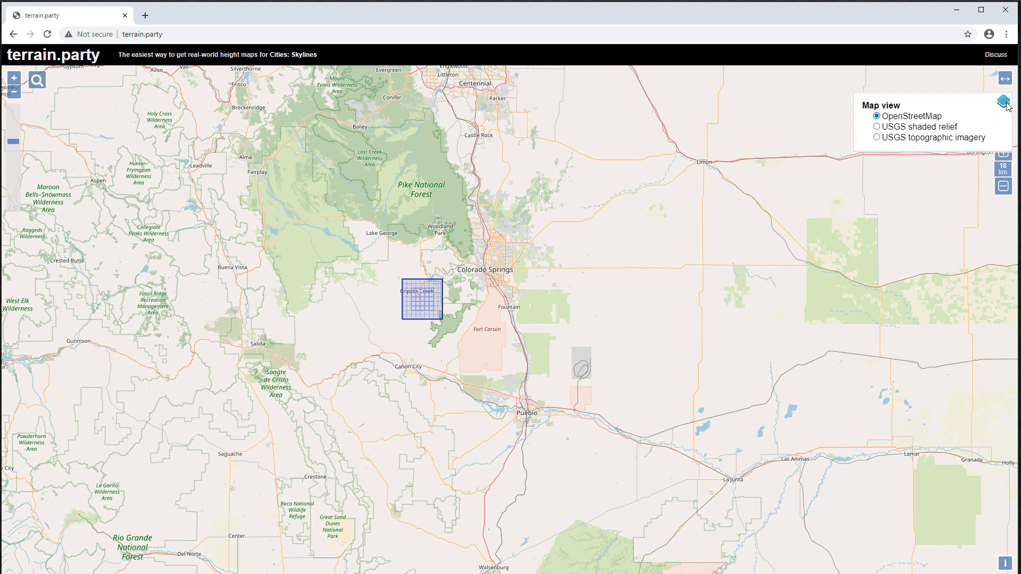
left_click(937, 128)
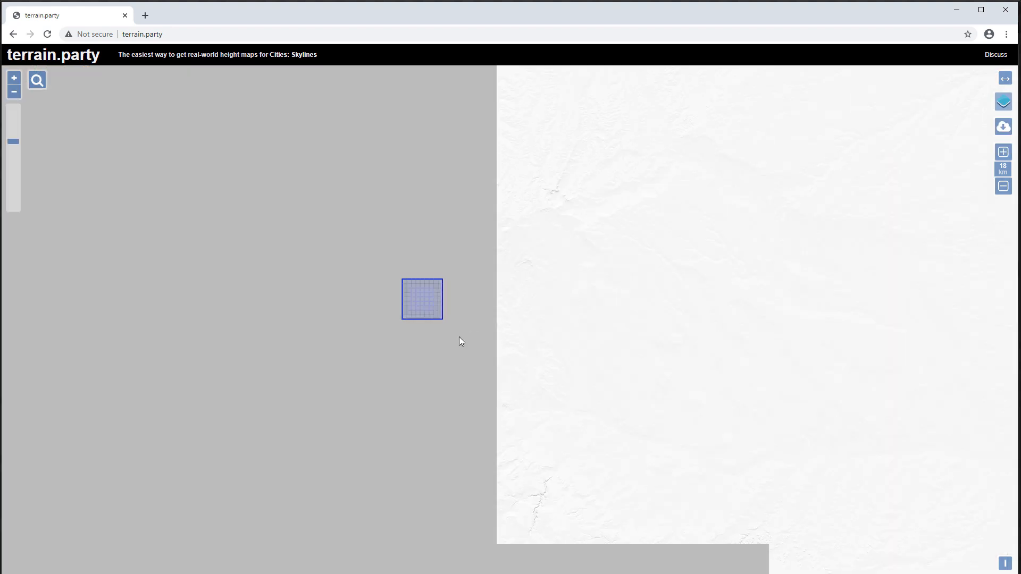
mouse_move(424, 331)
left_mouse_down()
mouse_move(567, 219)
mouse_move(571, 260)
mouse_move(473, 430)
mouse_move(608, 294)
left_mouse_up()
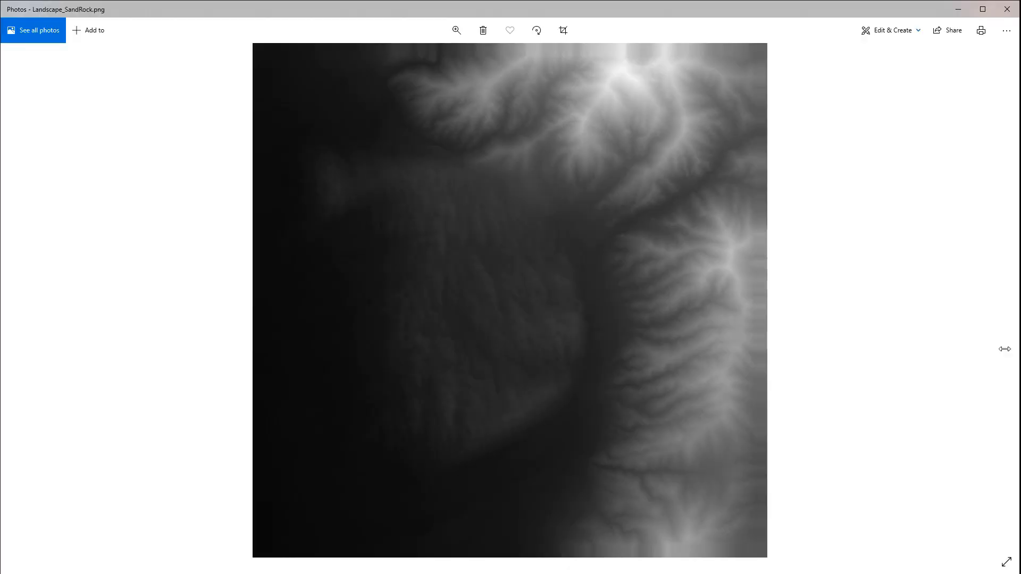
Step: Switch to Photos and examine the light and dark areas of the heightmap Landscape_SandRock.png up close and as a whole
scroll(486, 299, "up", 3)
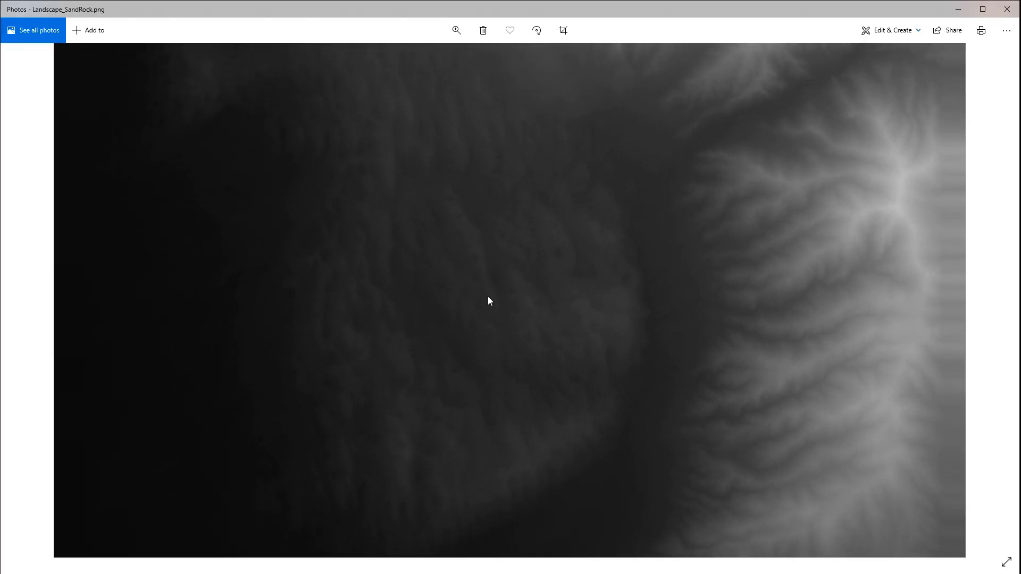
left_click_drag(493, 269, 555, 315)
scroll(556, 317, "down", 4)
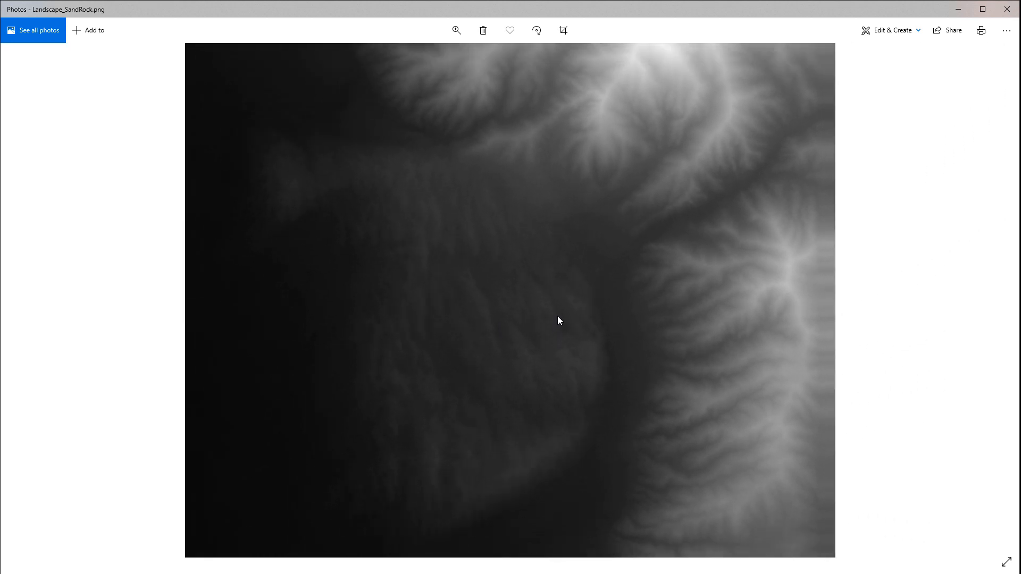
scroll(557, 321, "down", 2)
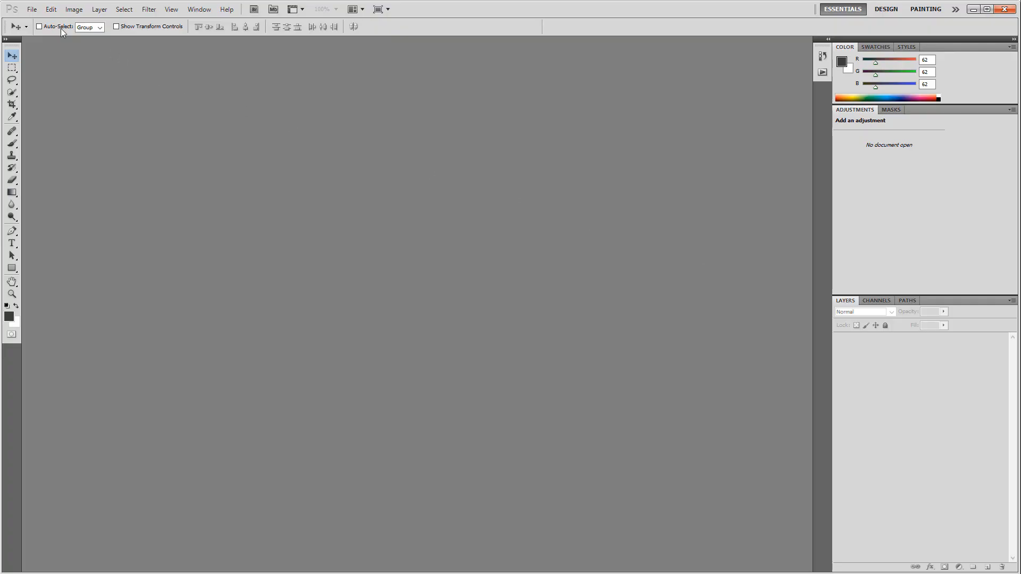
Step: Switch to Photoshop and start a new document with Grayscale color mode at 16 bit
left_click(32, 9)
left_click(40, 22)
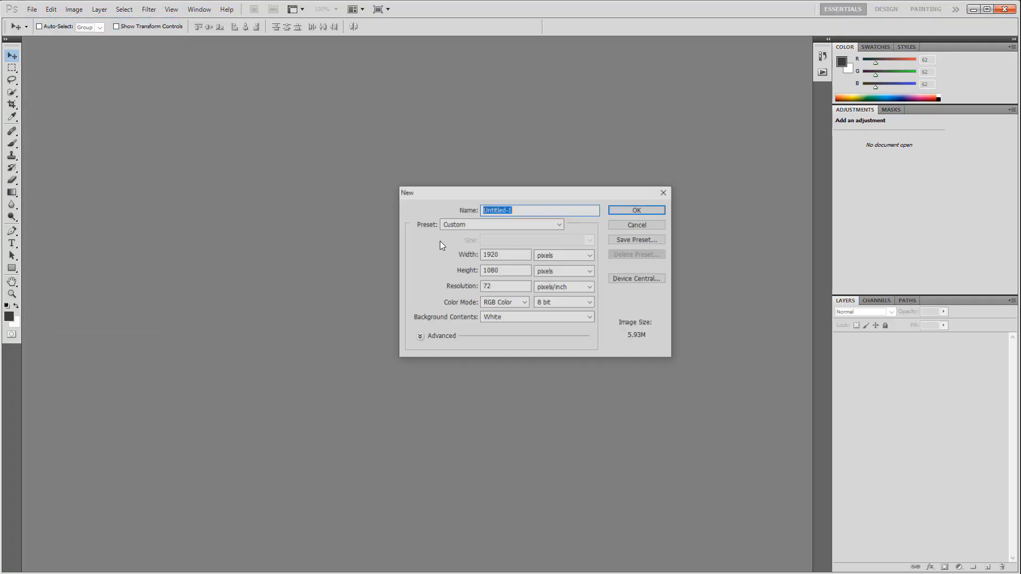
left_click(518, 303)
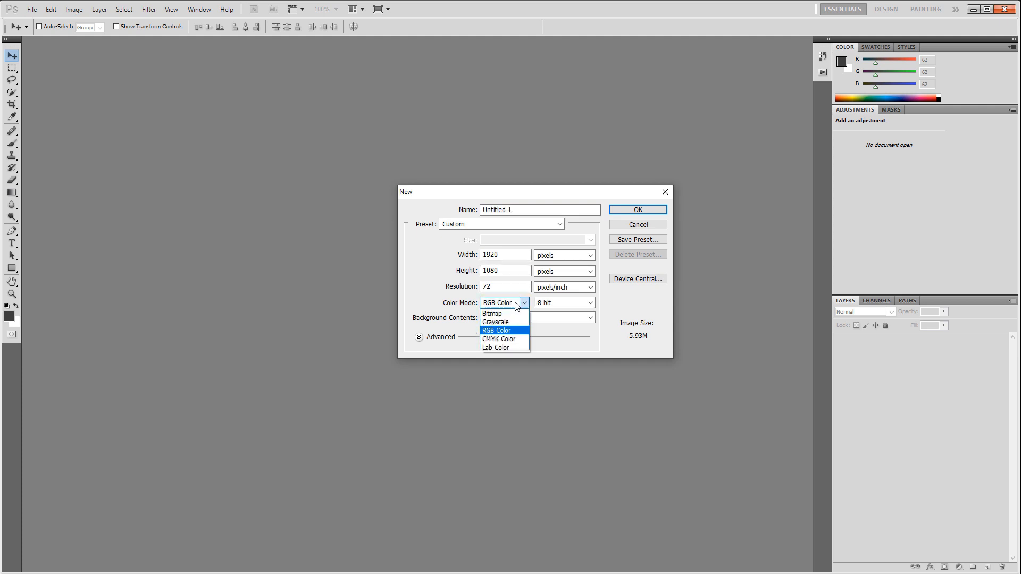
left_click(508, 322)
left_click(562, 304)
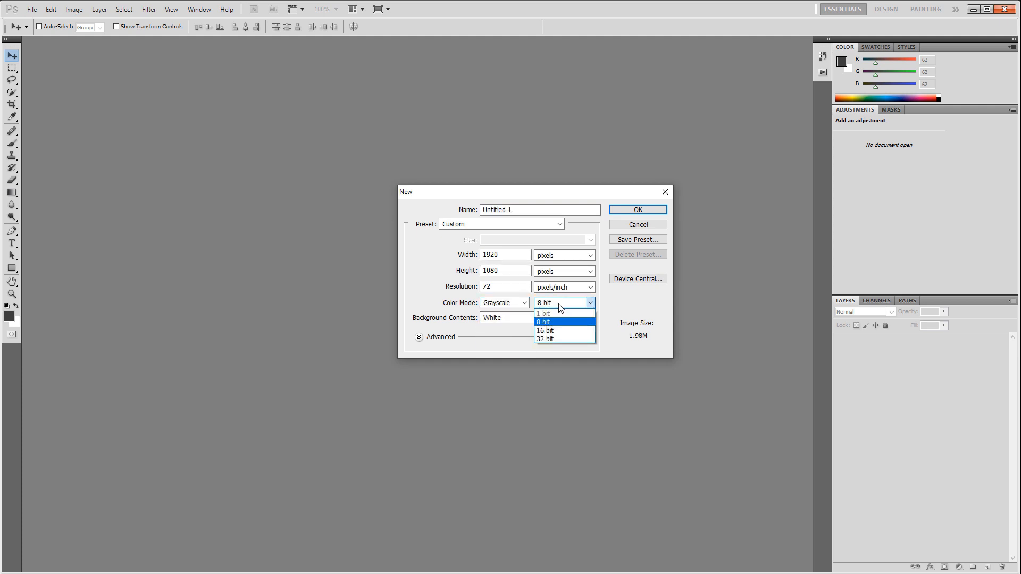
left_click(561, 331)
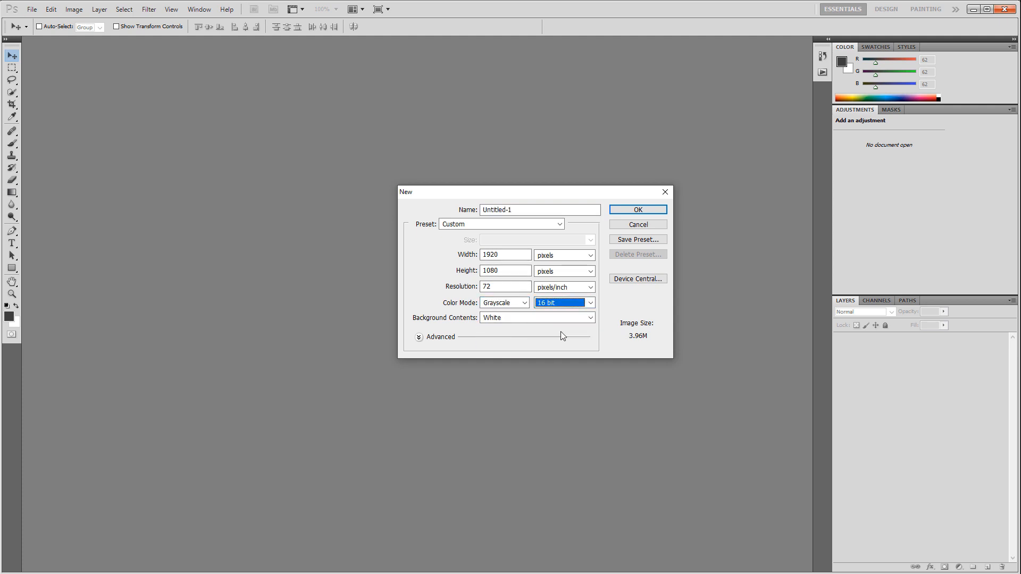
Step: Set the new document's width and height to 2017 pixels, create it, and enlarge its window around the canvas
double_click(505, 255)
type("2017")
key("Tab")
type("2017")
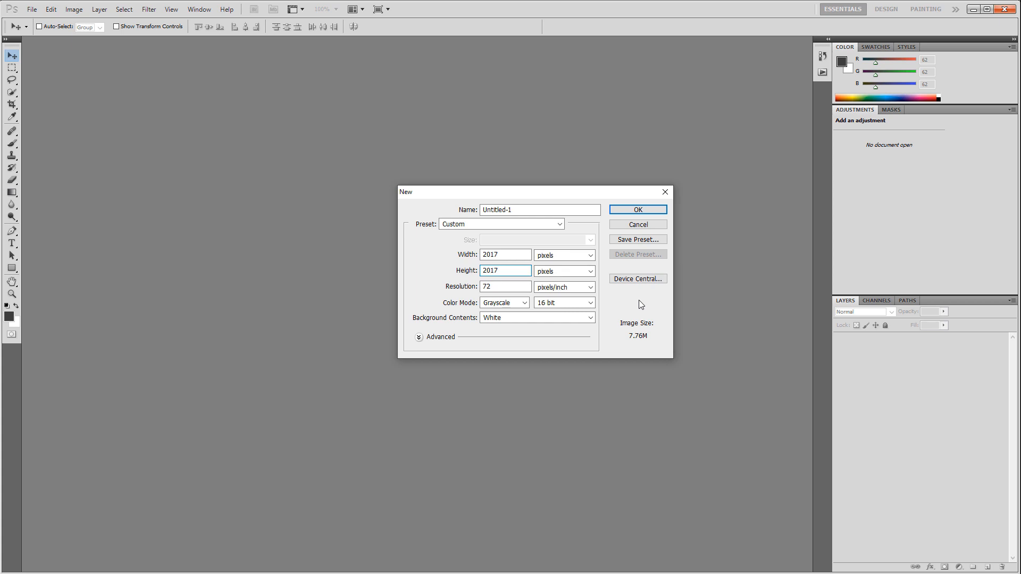
left_click(633, 211)
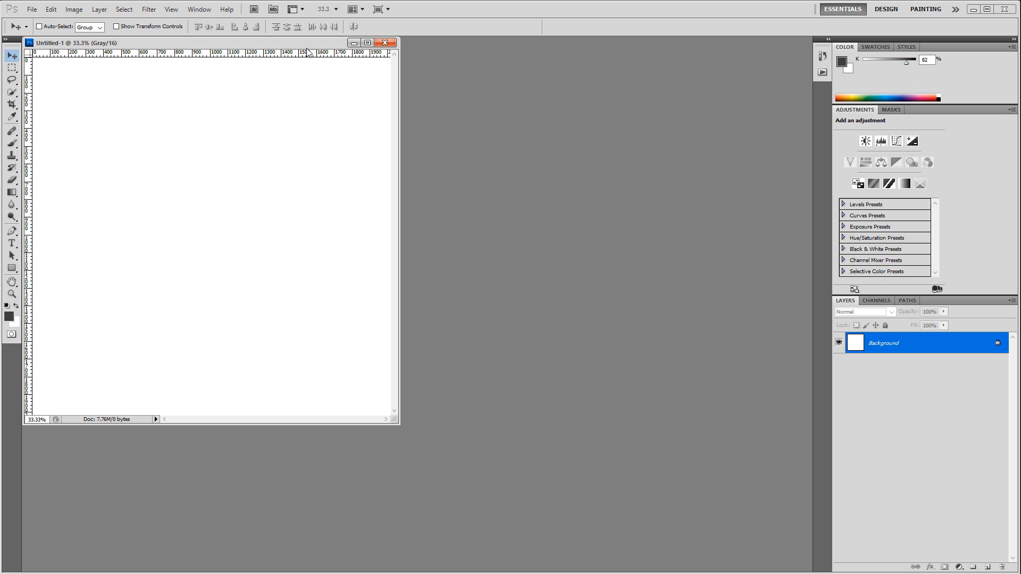
left_click_drag(307, 45, 340, 60)
left_click_drag(431, 440, 610, 545)
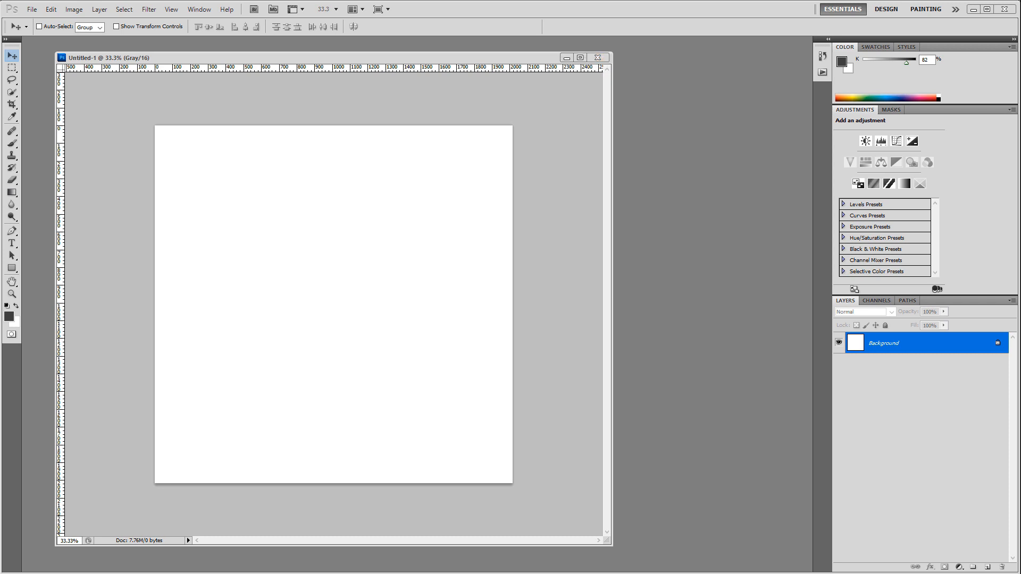
Step: Bring Landscape_SandRock.png into the new document as a layer and move it above the middle of the canvas
left_click_drag(946, 307, 760, 311)
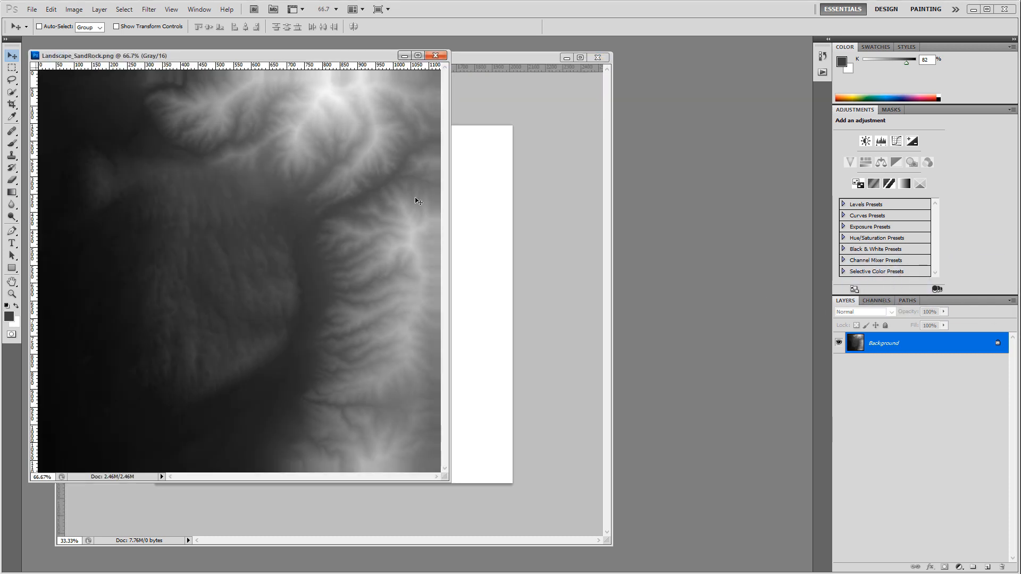
left_click_drag(327, 183, 470, 248)
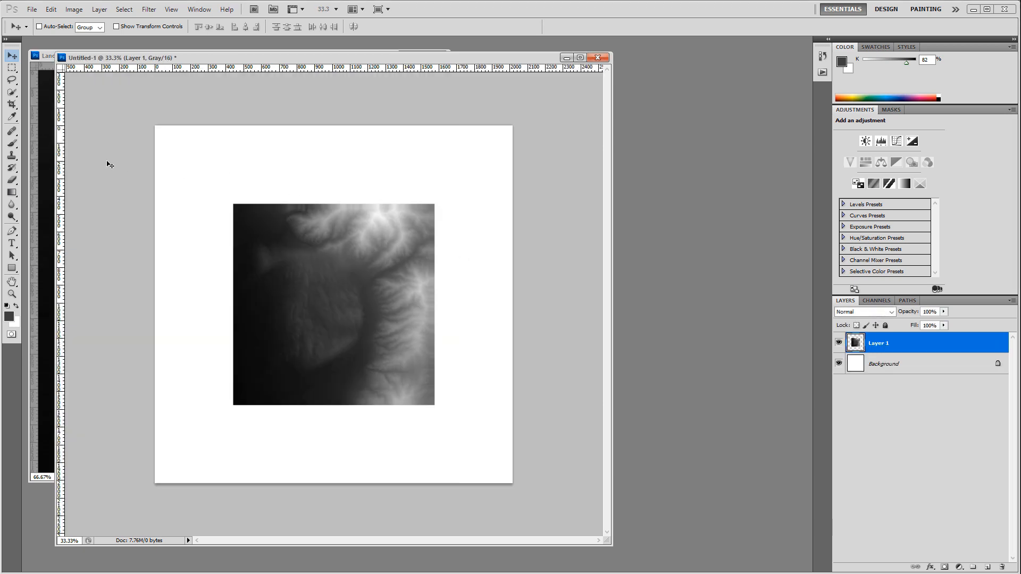
left_click_drag(259, 244, 279, 206)
Step: Erase the bright peaks along the upper edge of the heightmap layer with an enlarged Eraser, undoing the last stroke
key("e")
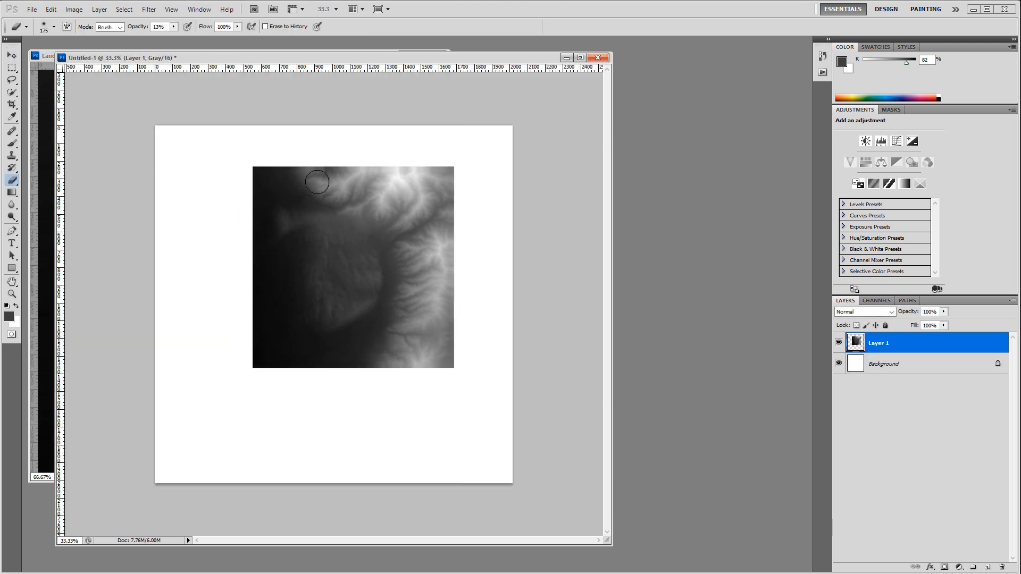
left_click_drag(305, 165, 310, 178)
key("bracketright")
key("bracketright")
key("bracketright")
key("bracketright")
key("bracketright")
left_click_drag(415, 178, 460, 285)
key("ctrl+z")
Step: Give the Eraser a hard tip at size 300 and erase the bright mountains around the dark dune area
left_click(54, 27)
left_click_drag(16, 78, 134, 79)
key("bracketleft")
key("bracketleft")
key("bracketleft")
left_click_drag(458, 213, 380, 365)
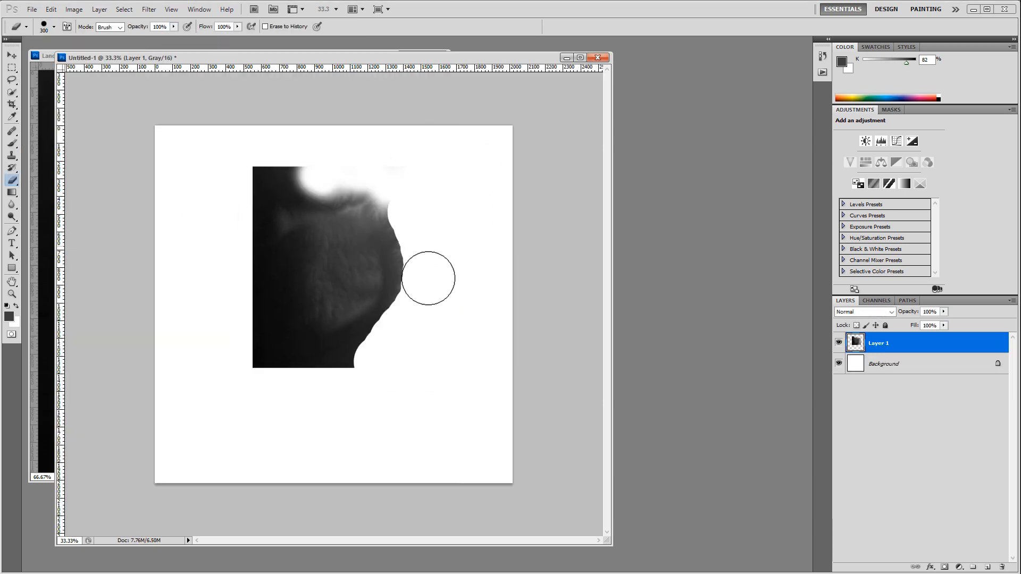
left_click_drag(383, 178, 347, 392)
Step: Move the dune piece to the canvas's upper-left corner and place duplicates of it beside and below the original
key("v")
left_click_drag(329, 277, 217, 196)
mouse_move(217, 196)
left_mouse_down("alt")
mouse_move(290, 193)
mouse_move(278, 323)
mouse_move(287, 363)
left_mouse_up("alt")
Step: Clone Stamp sampled dune texture over the seams and gaps between the dune pieces, using a smaller brush for the finer strokes
key("e")
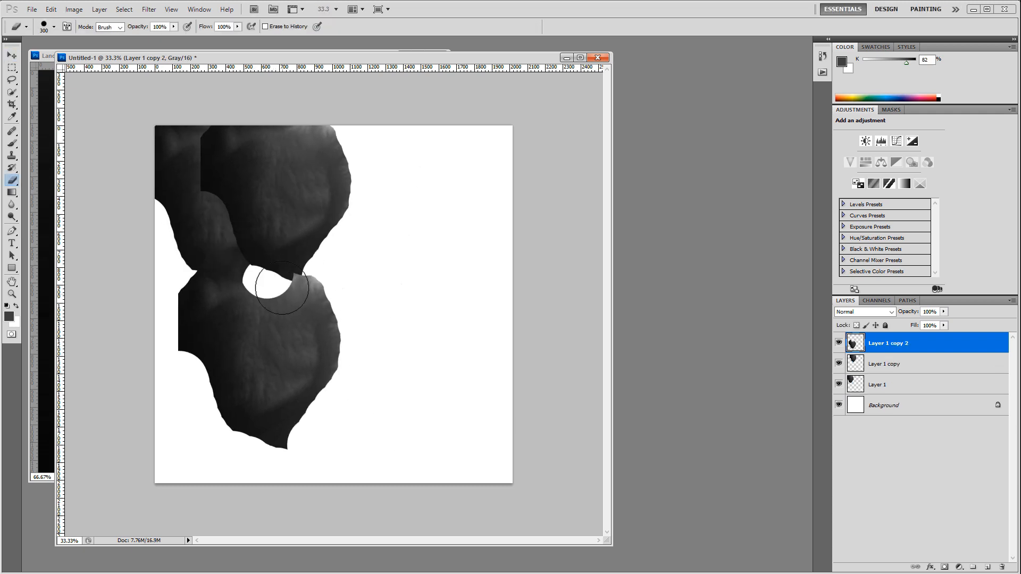
scroll(254, 297, "up", 1, "alt")
key("s")
left_click_drag(253, 319, 246, 267)
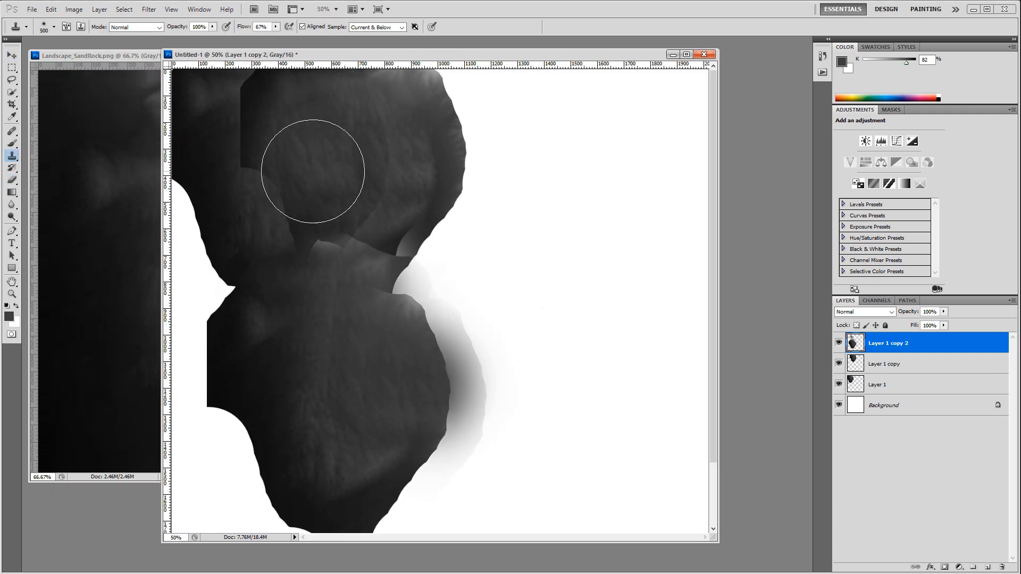
scroll(312, 164, "up", 1, "alt")
key("bracketleft")
key("bracketleft")
key("bracketleft")
left_click(375, 150, "alt")
mouse_move(461, 160)
left_mouse_down()
mouse_move(444, 140)
mouse_move(401, 239)
mouse_move(344, 289)
left_mouse_up()
left_click(377, 159, "alt")
left_click(393, 162, "alt")
mouse_move(475, 309)
left_mouse_down()
mouse_move(412, 176)
mouse_move(424, 230)
mouse_move(356, 223)
left_mouse_up()
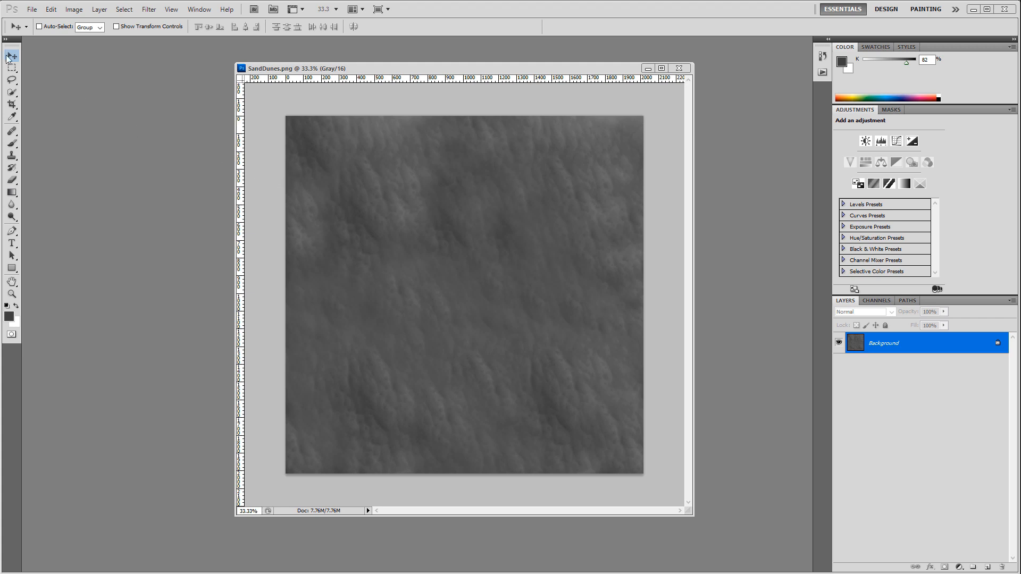
Step: Save the finished heightmap as SandDunes.png in the Heightmaps folder, replacing the existing file and using no interlacing
left_click(33, 10)
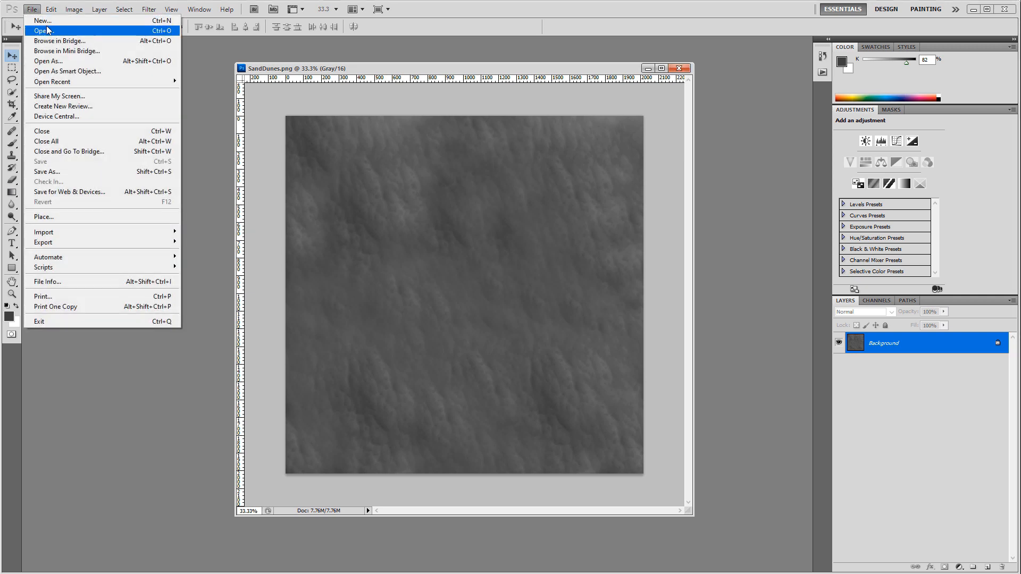
left_click(53, 171)
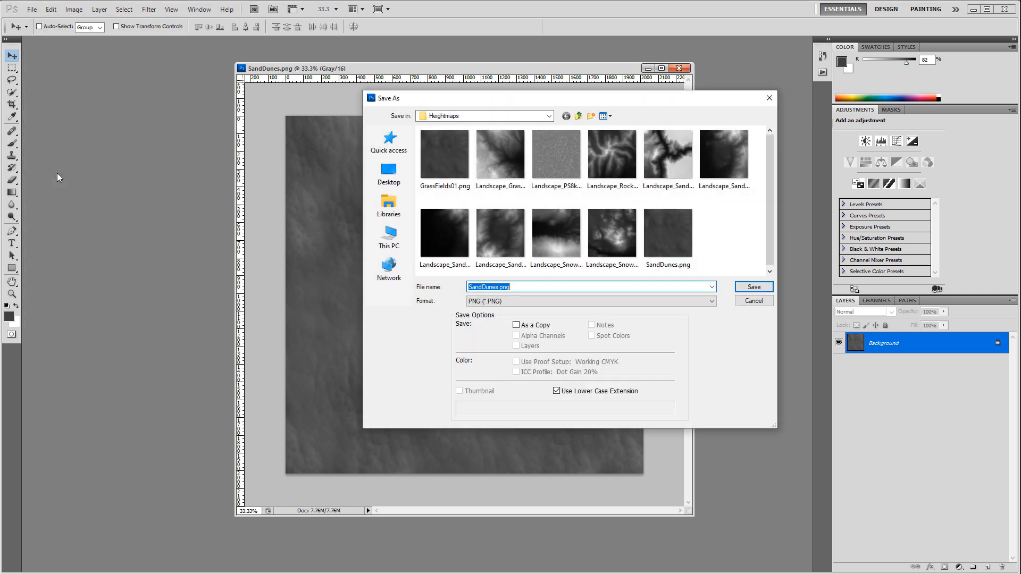
left_click(754, 287)
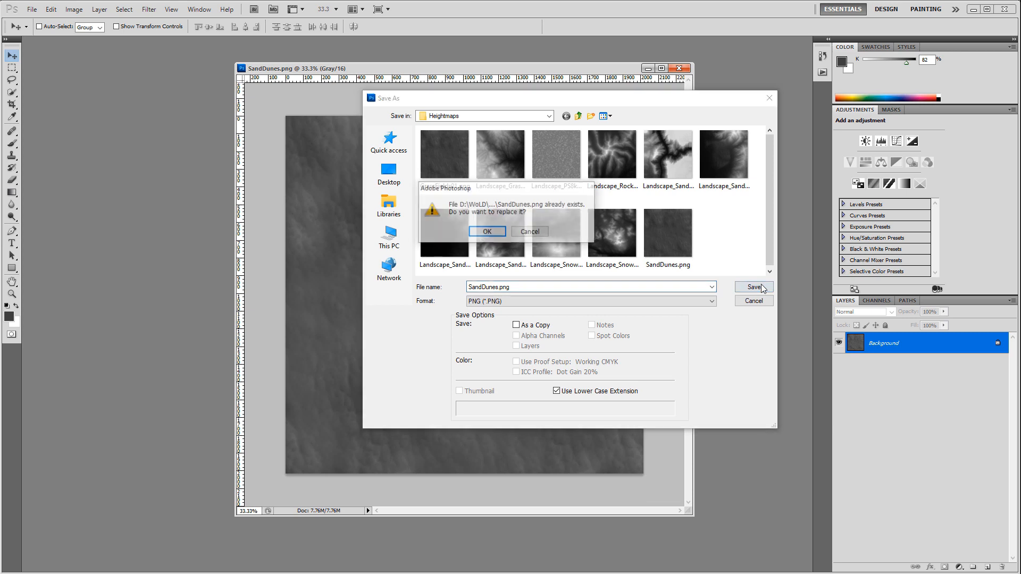
left_click(481, 232)
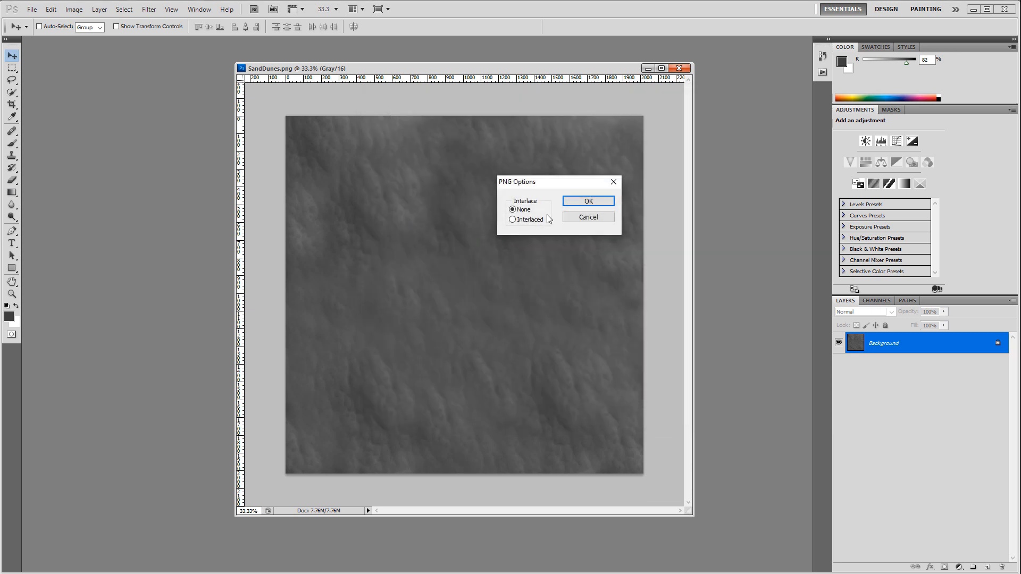
left_click(591, 203)
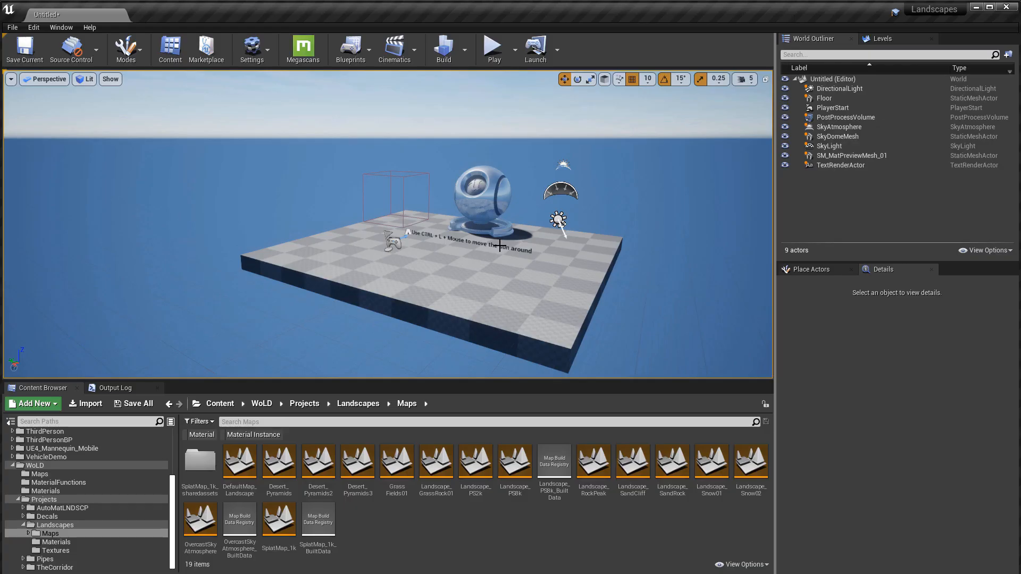
Step: Switch to Unreal and import a new landscape from the heightmap file HM-TP-2017x2017-Dunes.png
key("shift+2")
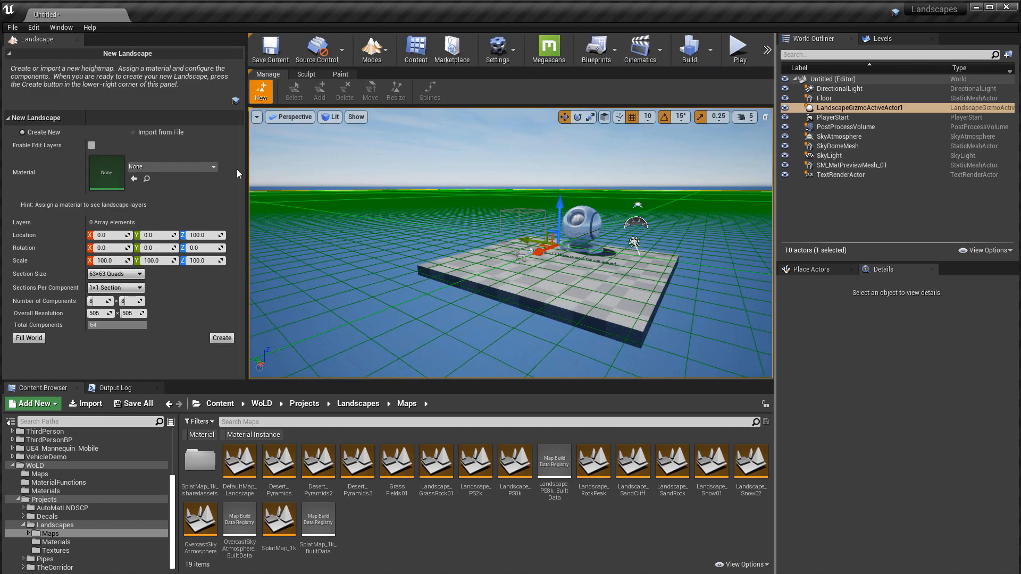
left_click(161, 133)
left_click(207, 158)
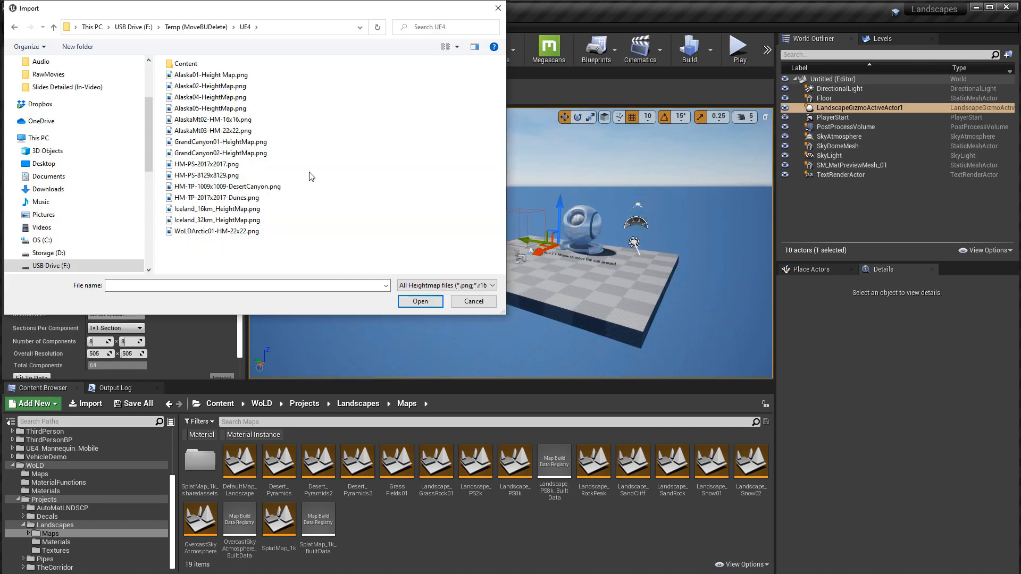
left_click(214, 199)
left_click(420, 301)
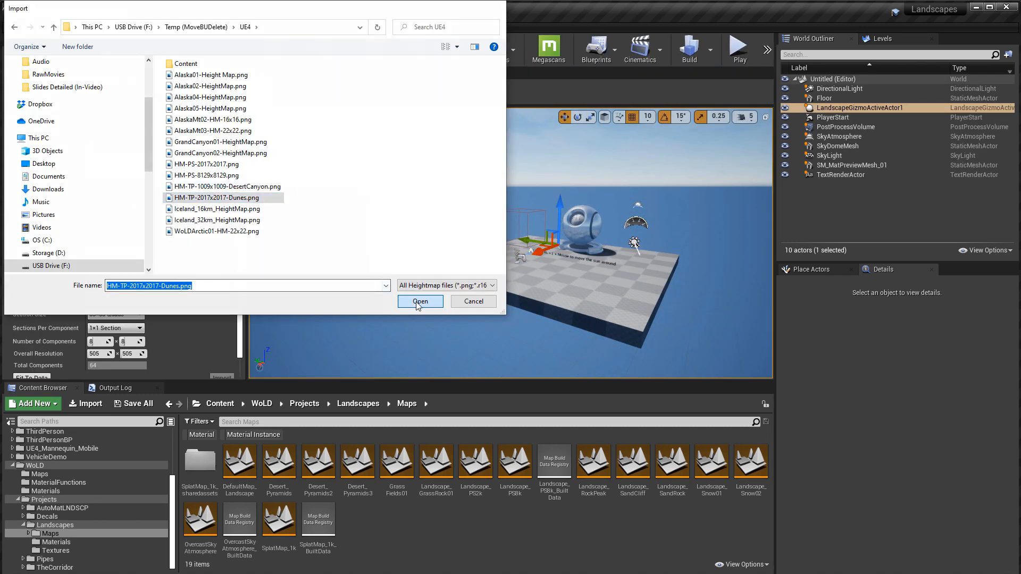
mouse_move(420, 299)
right_mouse_down()
mouse_move(600, 309)
mouse_move(440, 296)
right_mouse_up()
scroll(207, 314, "down", 1)
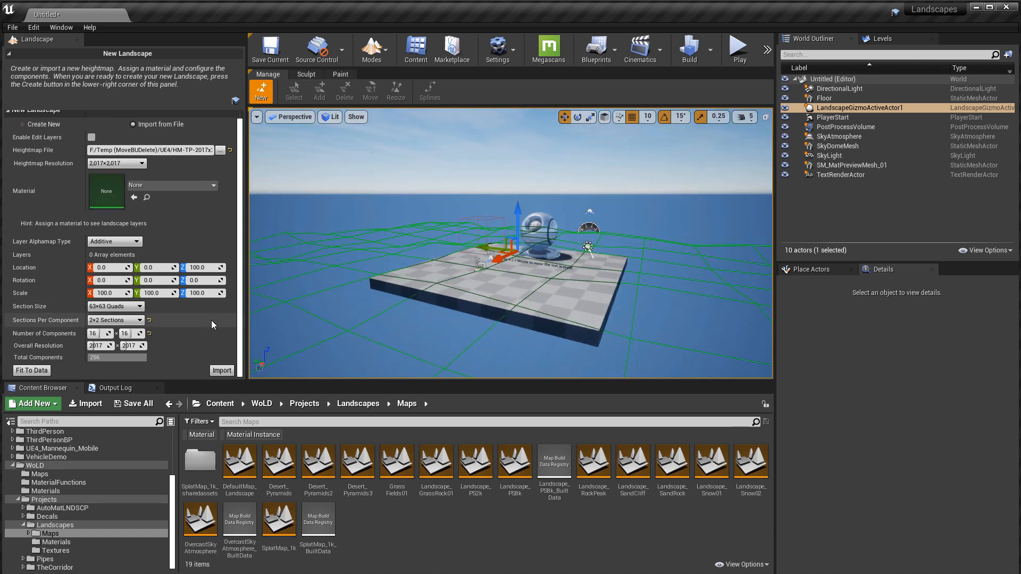
left_click(222, 370)
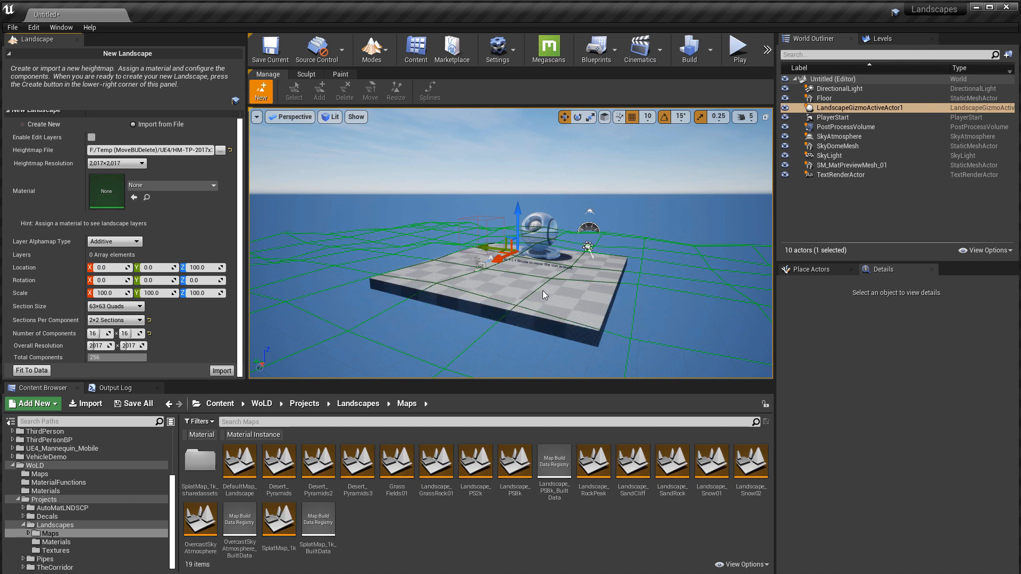
Step: Inspect the imported landscape in the full-screen viewport and walk across it in a game preview started on the terrain
mouse_move(547, 278)
right_mouse_down()
mouse_move(703, 294)
mouse_move(535, 280)
mouse_move(545, 300)
mouse_move(532, 340)
mouse_move(510, 345)
mouse_move(458, 277)
right_mouse_up()
key("shift+1")
key("F11")
key("w")
right_click(353, 412)
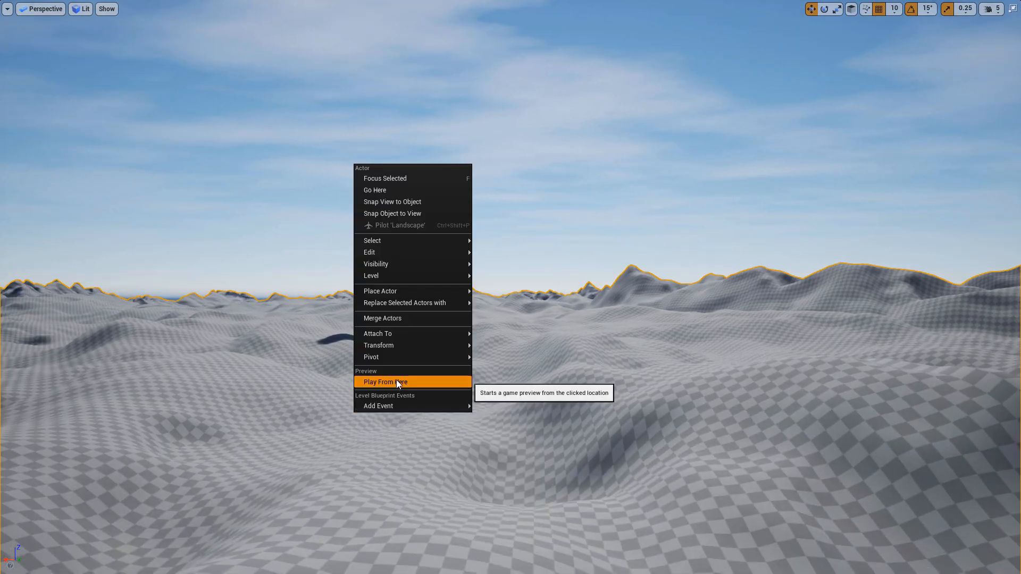
left_click(397, 380)
key("w")
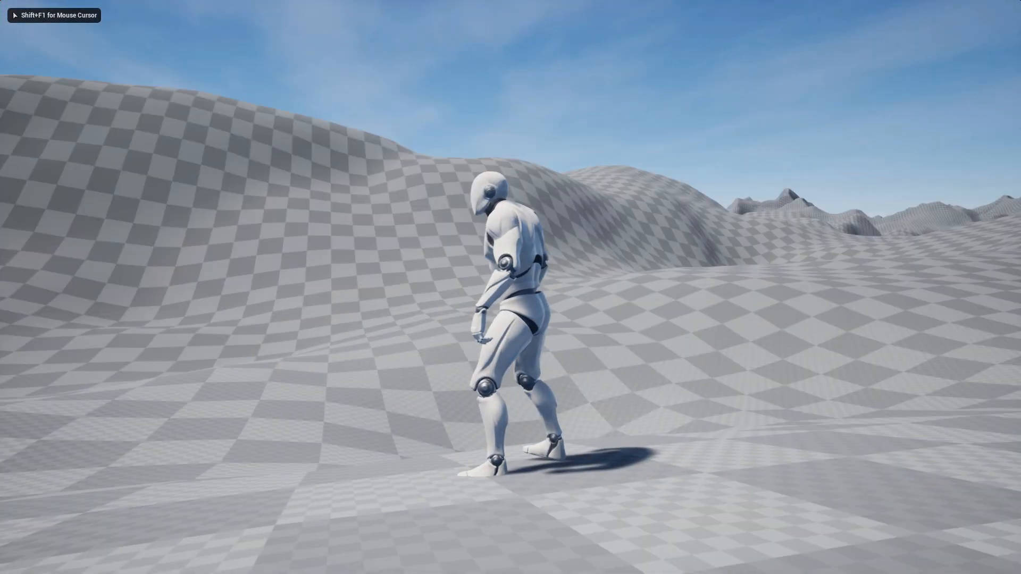
key("w")
key("Escape")
Step: Set the landscape's Z scale to 20
scroll(910, 343, "up", 1)
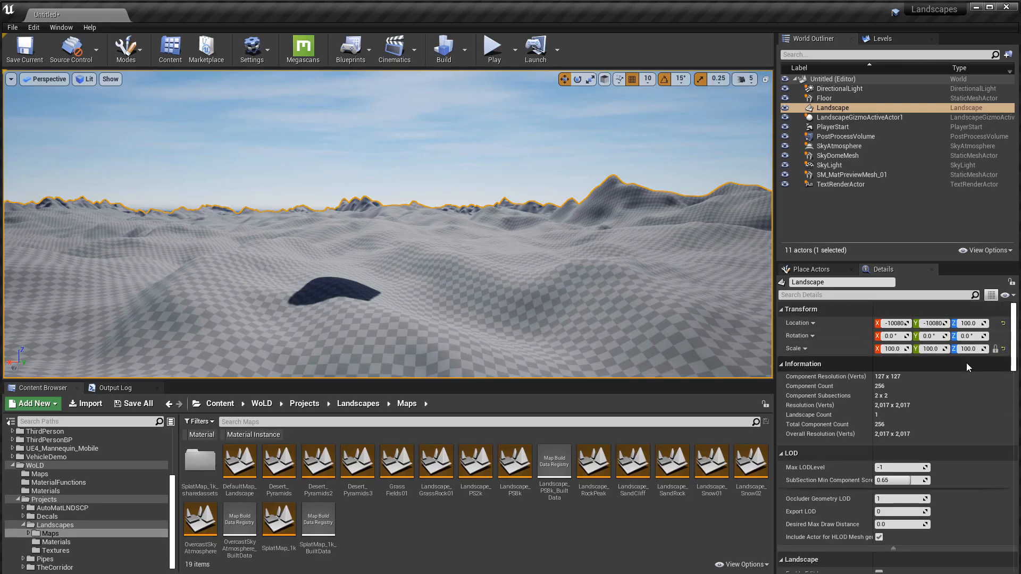
left_click(969, 349)
type("200")
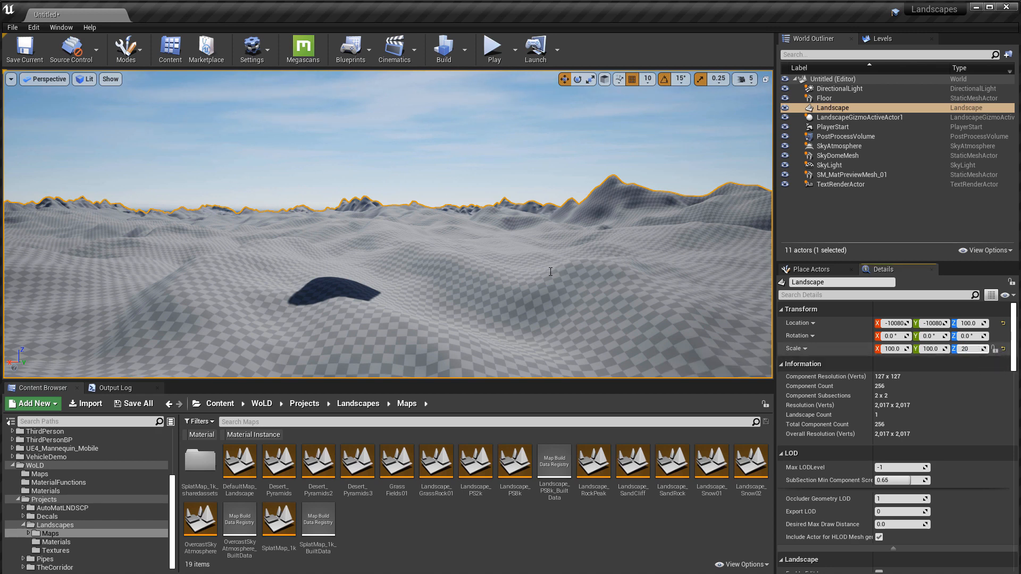
key("Return")
Step: Start a game preview from a spot on the rescaled landscape and walk around to judge the dune height
right_click(394, 362)
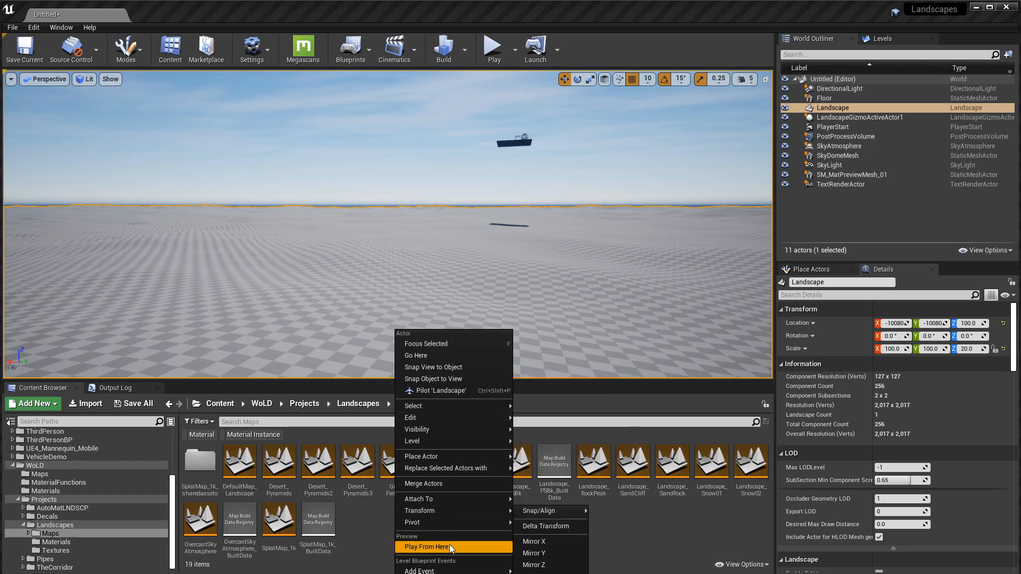
left_click(449, 546)
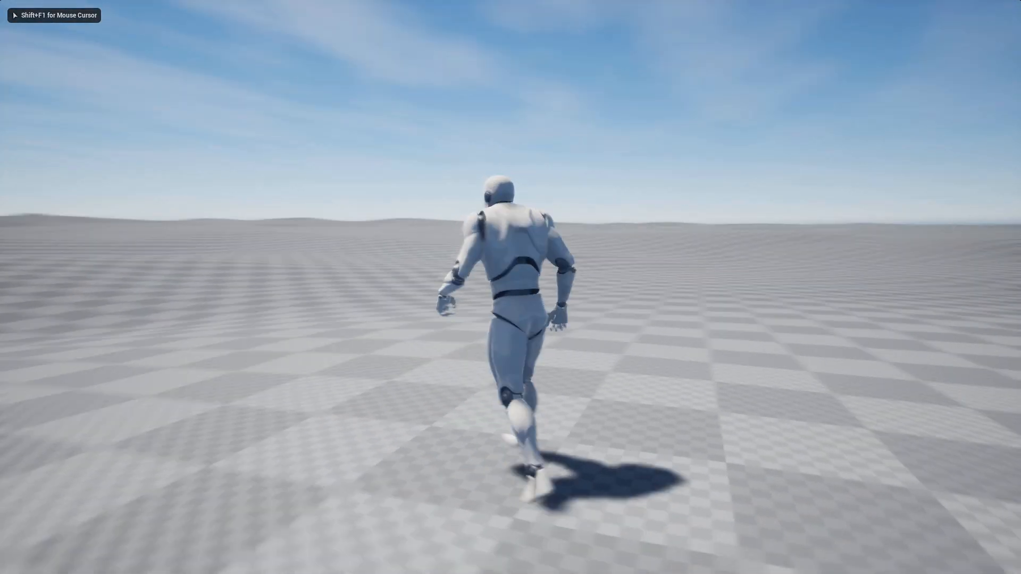
key("w")
key("d")
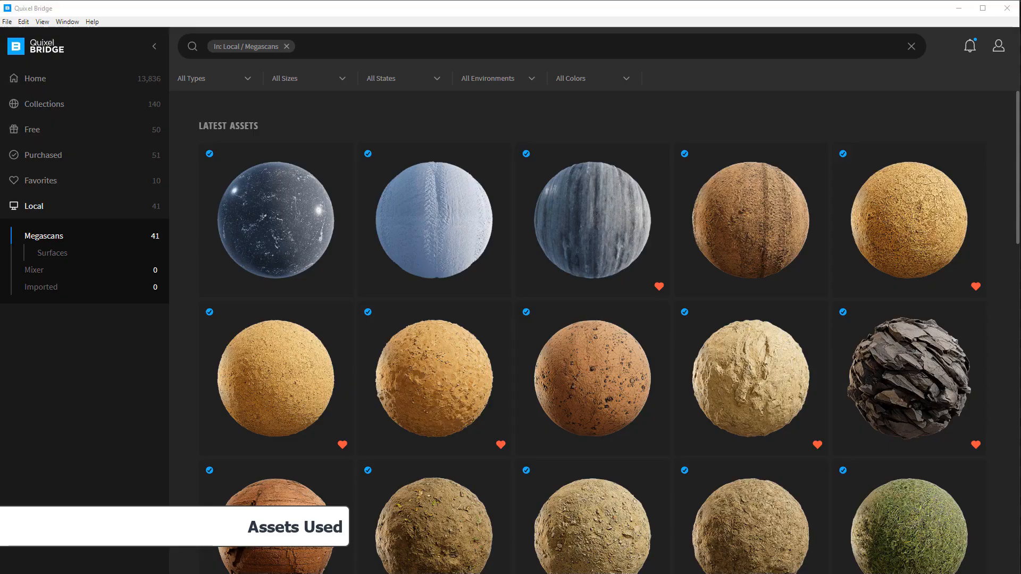
Step: Switch to Quixel Bridge, browse the local Megascans surfaces and open Bright Desert Sand 2x2 M
scroll(790, 306, "down", 10)
scroll(791, 318, "down", 3)
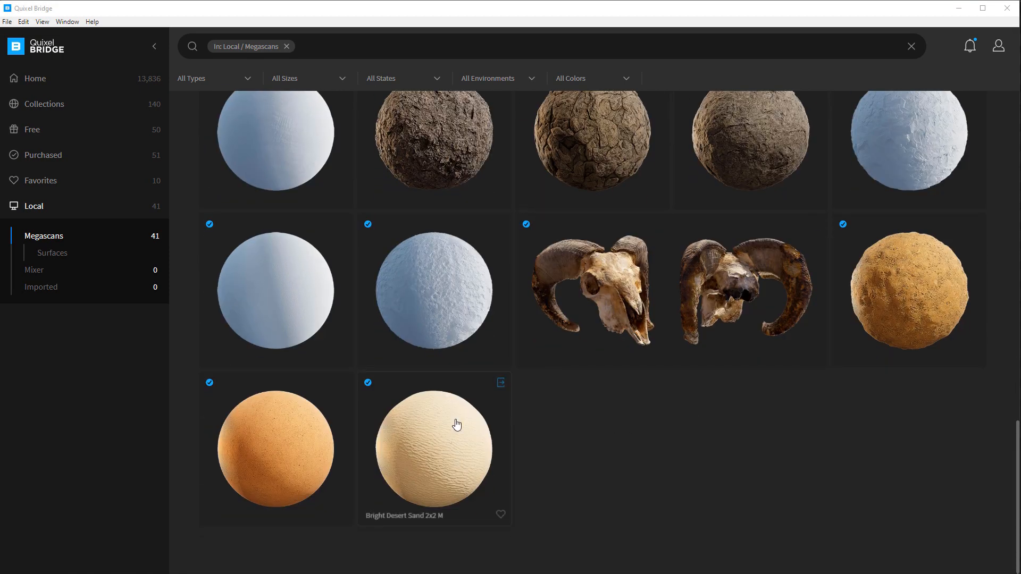
left_click(477, 421)
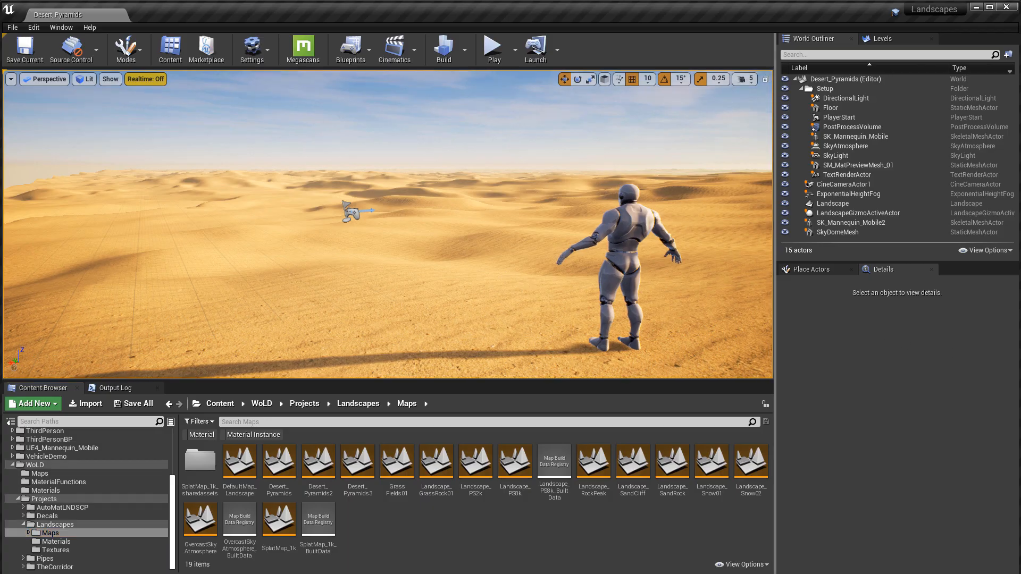
Step: Switch to the Unreal level Desert_Pyramids, clear the landscape's material and assign Bright_Desert_Sand_2x2_M_00_inst to it again
left_click(935, 442)
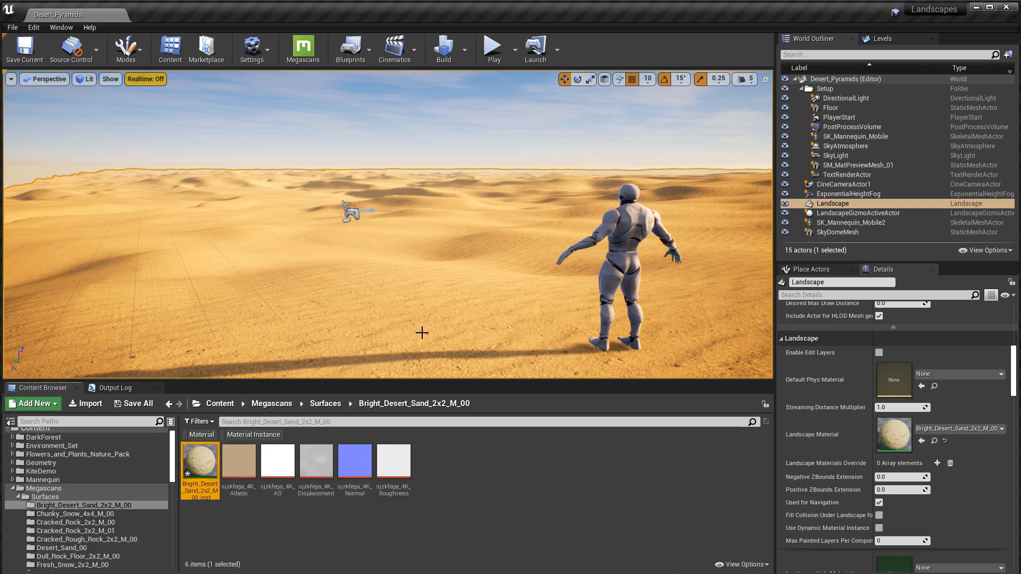
left_click(944, 443)
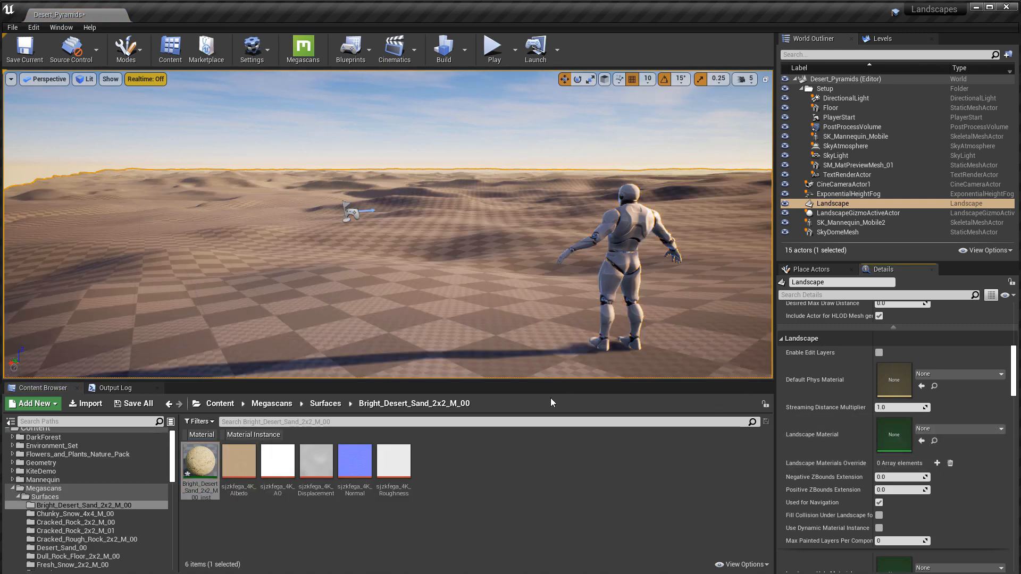
left_click(190, 462)
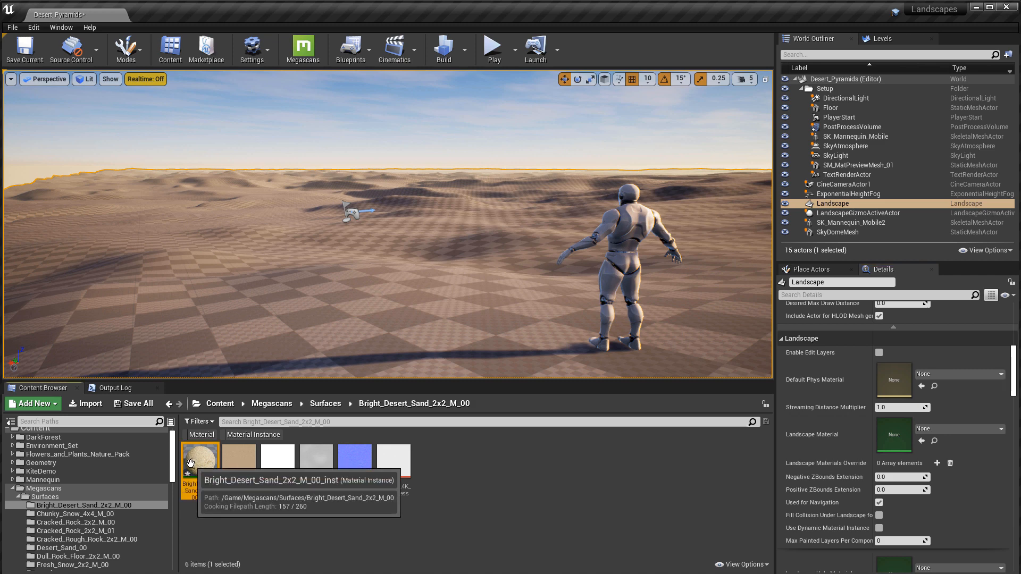
left_click_drag(190, 463, 897, 434)
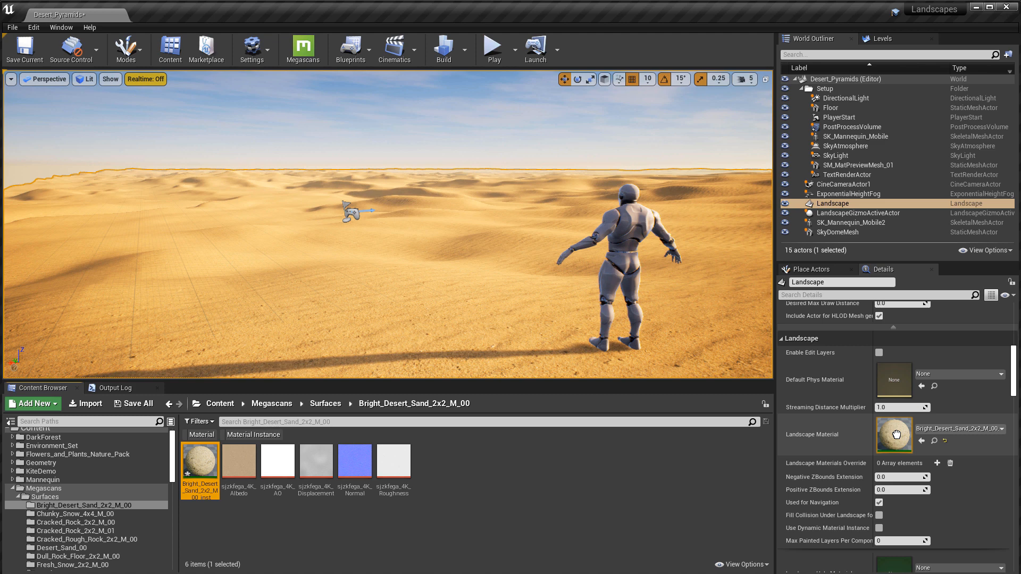
Step: Open the landscape's sand material instance for editing and examine the sand surface up close in the level
double_click(896, 435)
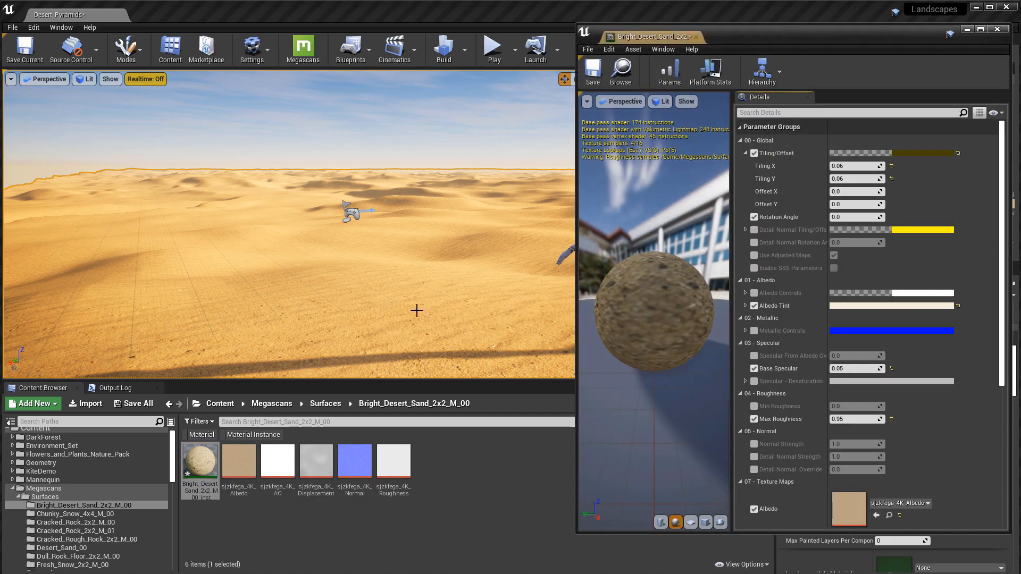
right_click_drag(416, 310, 442, 336)
key("w")
right_click(446, 300)
right_click_drag(470, 260, 485, 245)
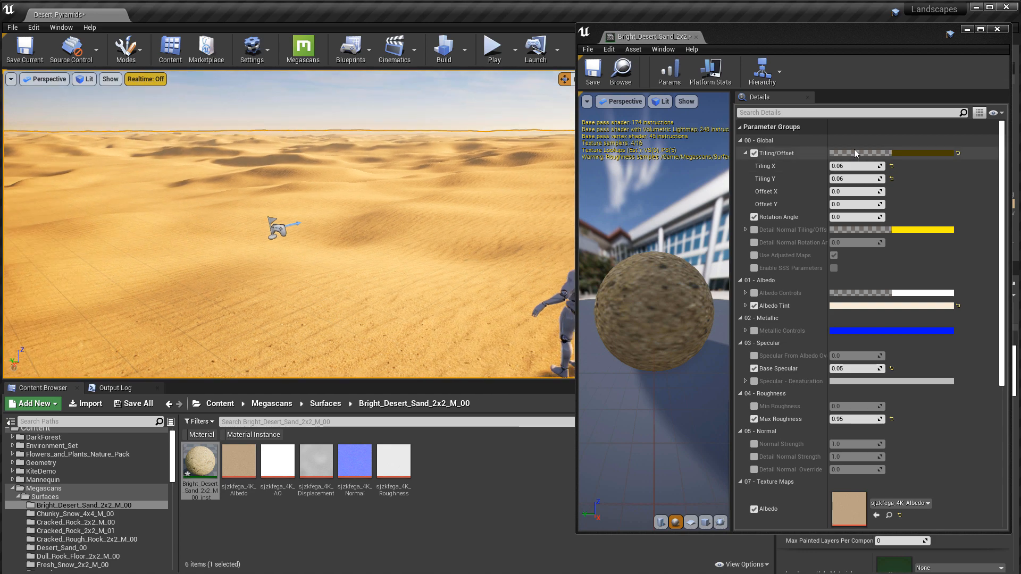
Step: Toggle the material instance's Tiling/Offset and Albedo Tint overrides off and on again to compare their effect on the sand
left_click(754, 153)
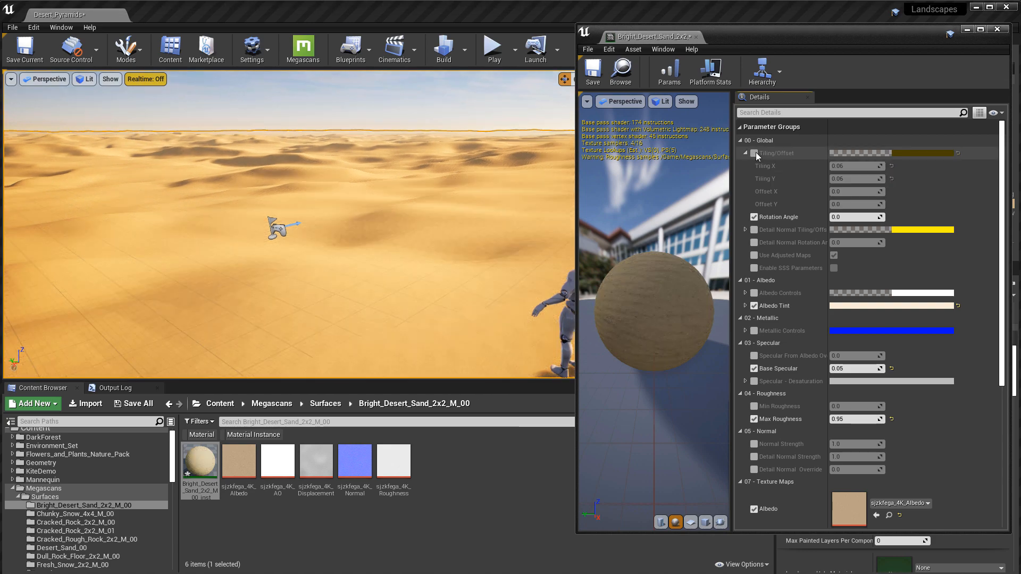
left_click(754, 153)
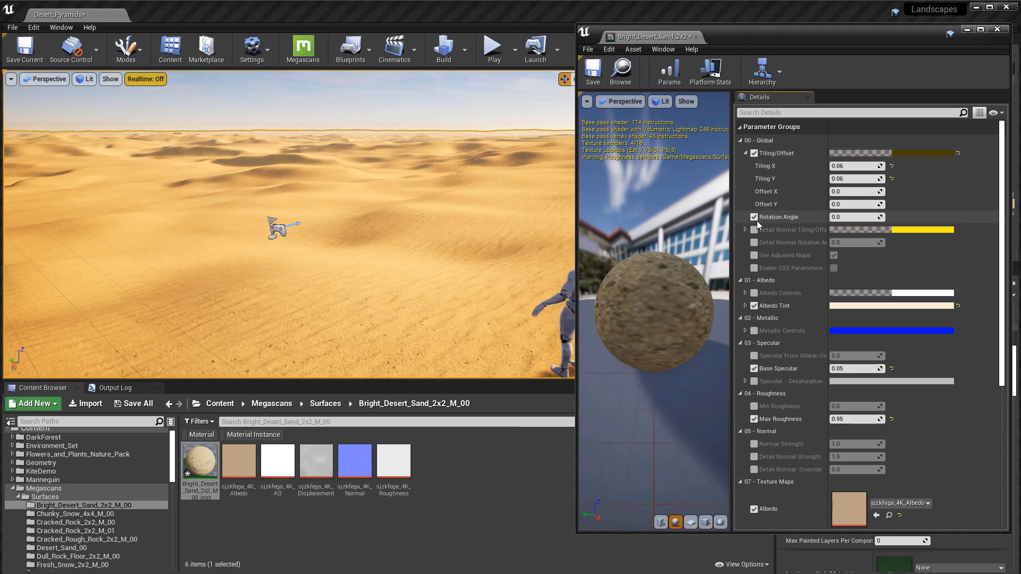
left_click(754, 306)
left_click(754, 306)
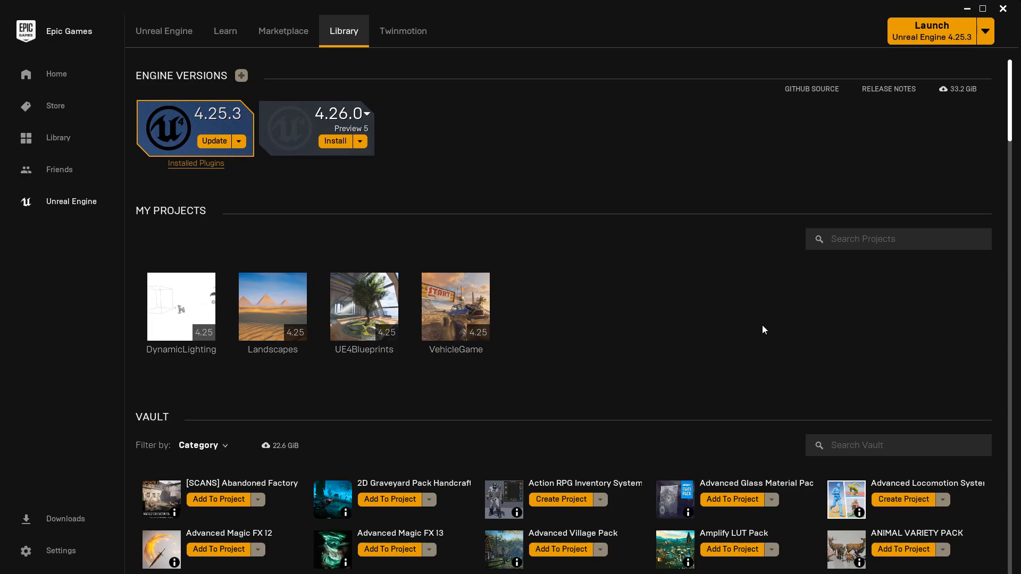
Step: Open the VehicleGame project from the launcher's library and look around its DesertRallyRace level at full screen
left_click(482, 296)
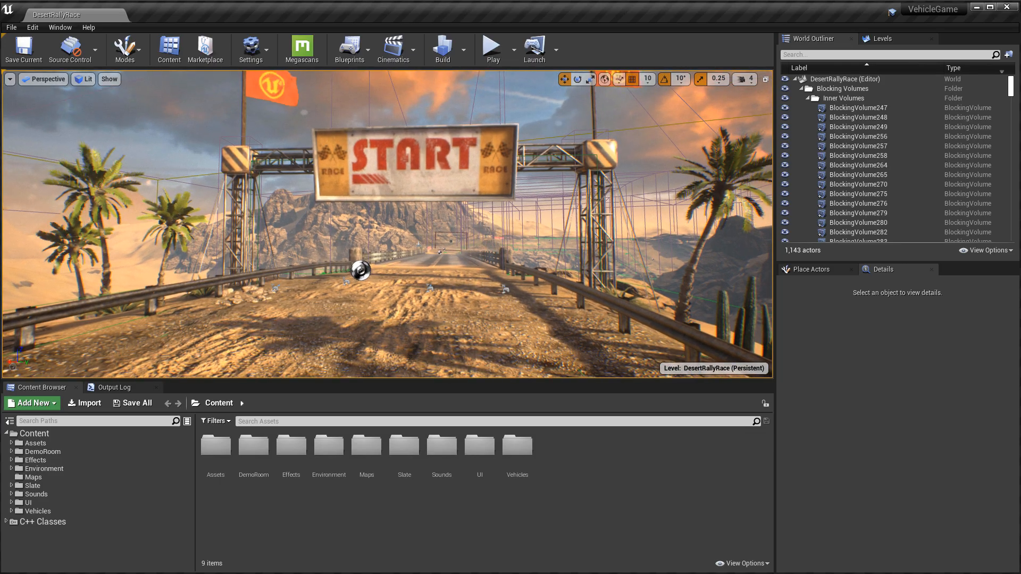
right_click_drag(387, 224, 171, 232)
key("F11")
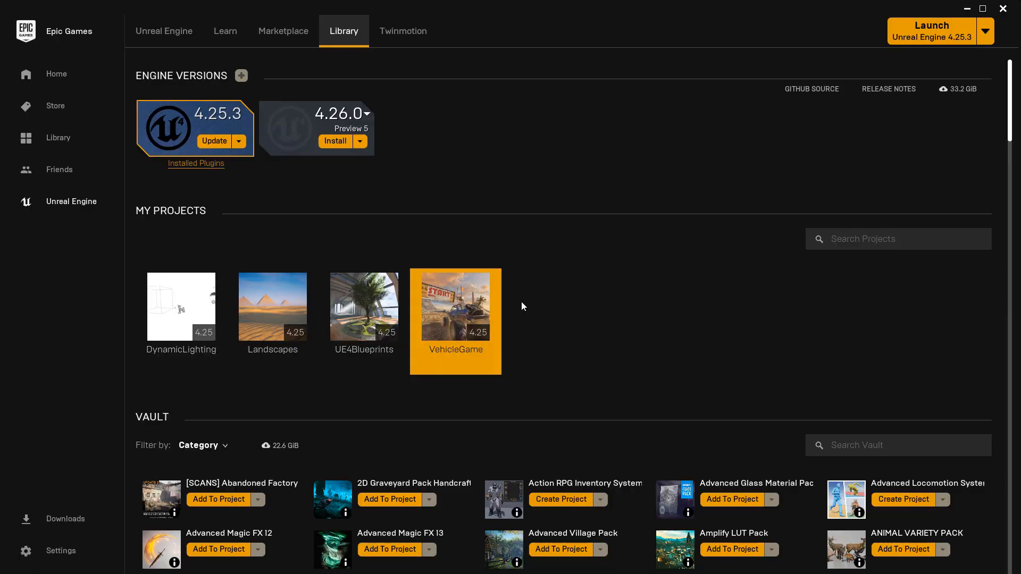
Step: Reveal the VehicleGame project on disk, inspect its Content folder and close the file window
right_click(460, 292)
left_click(488, 314)
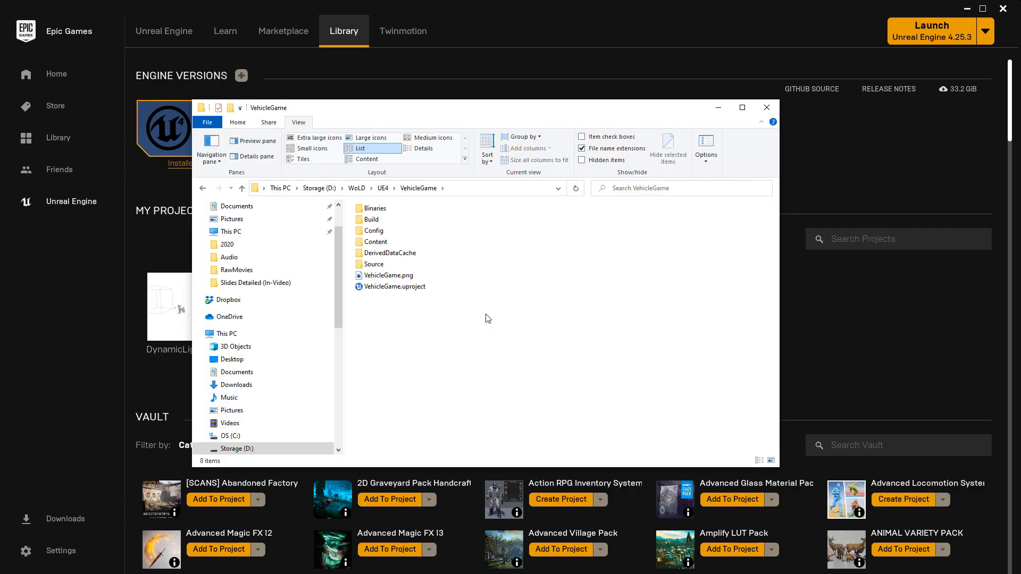
double_click(385, 245)
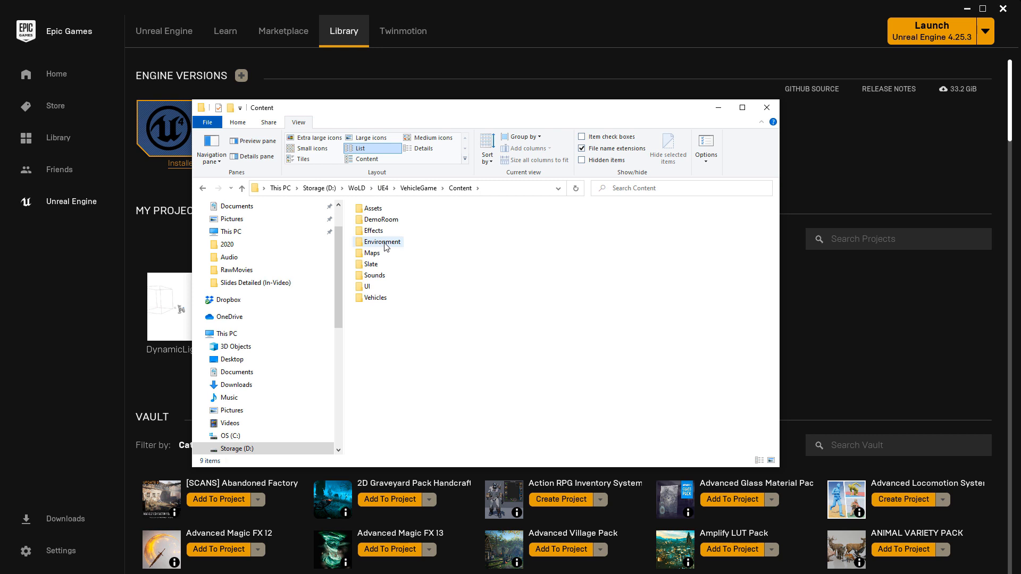
key("alt+F4")
Step: Reveal the Landscapes project on disk and inspect the subfolders of Content/VehicleDemo
right_click(284, 314)
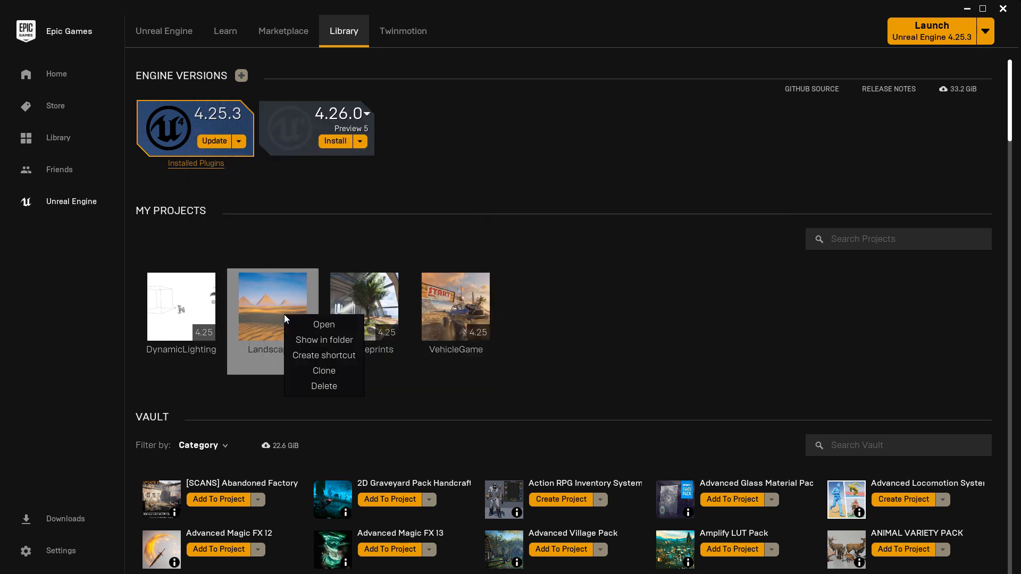
left_click(324, 339)
double_click(393, 234)
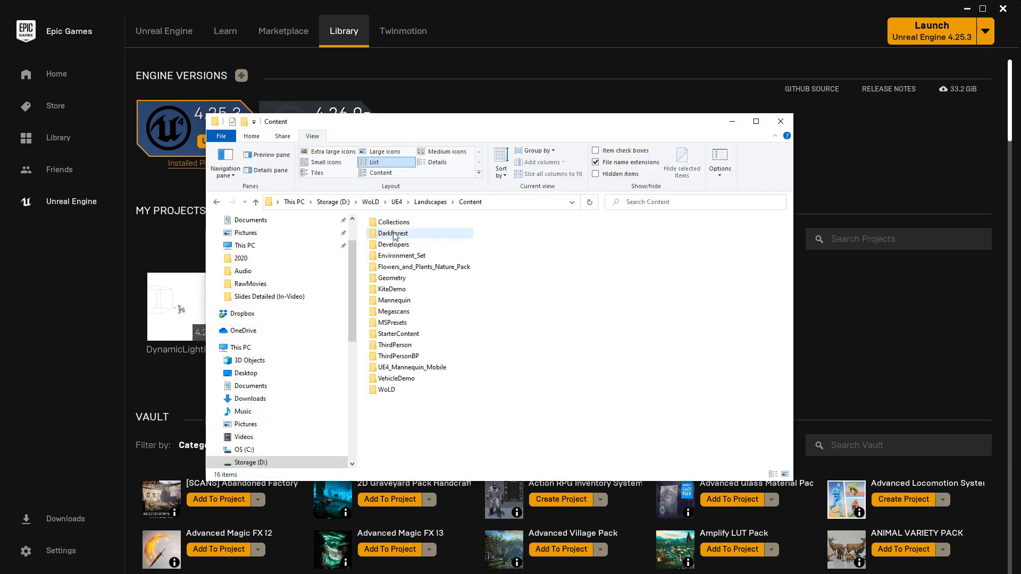
double_click(425, 381)
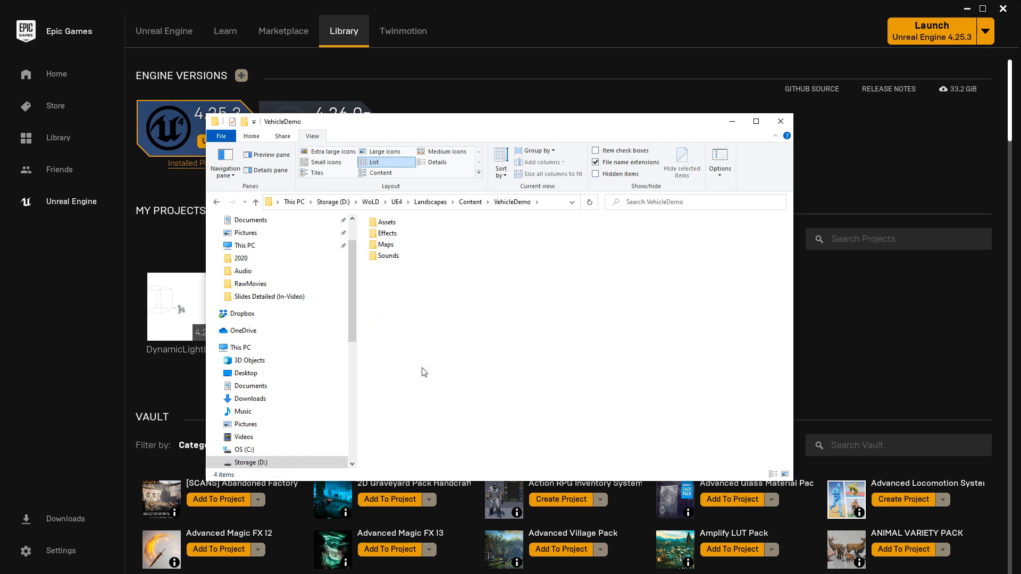
left_click_drag(432, 274, 368, 220)
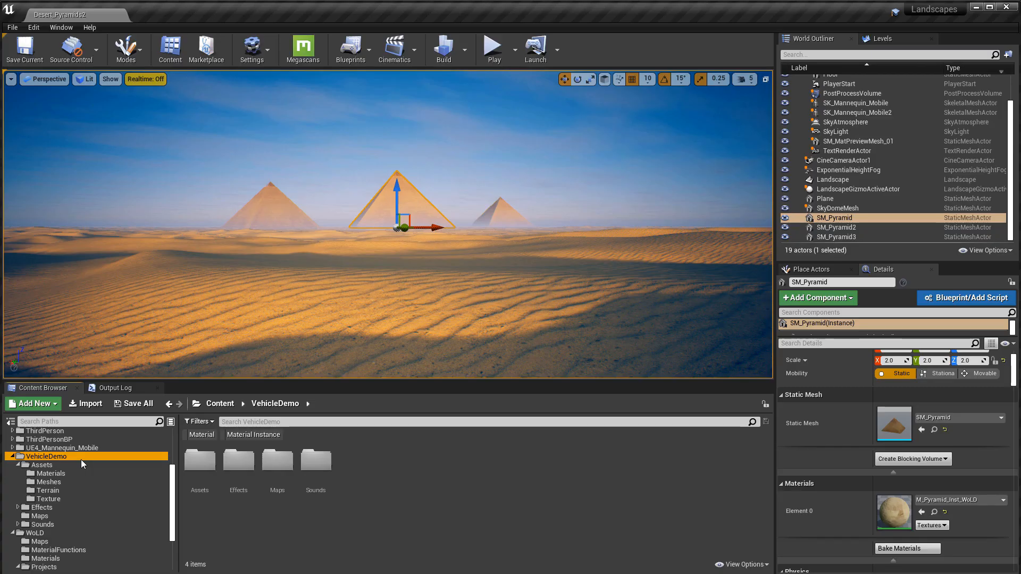
Step: Browse the VehicleDemo meshes to SM_Pyramid in the Landscapes project and examine the selected pyramid in the Desert_Pyramids2 level
left_click(90, 482)
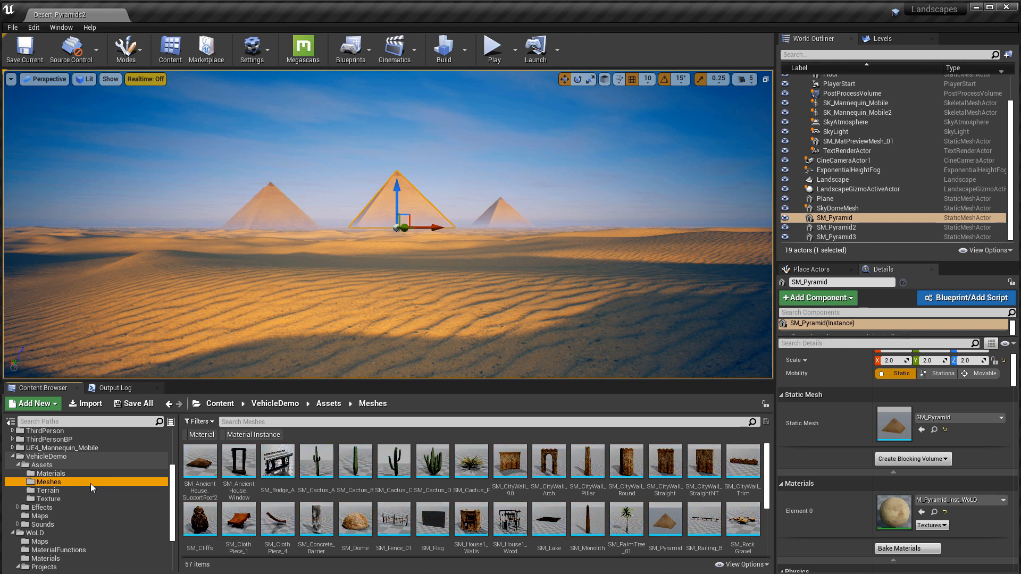
mouse_move(669, 516)
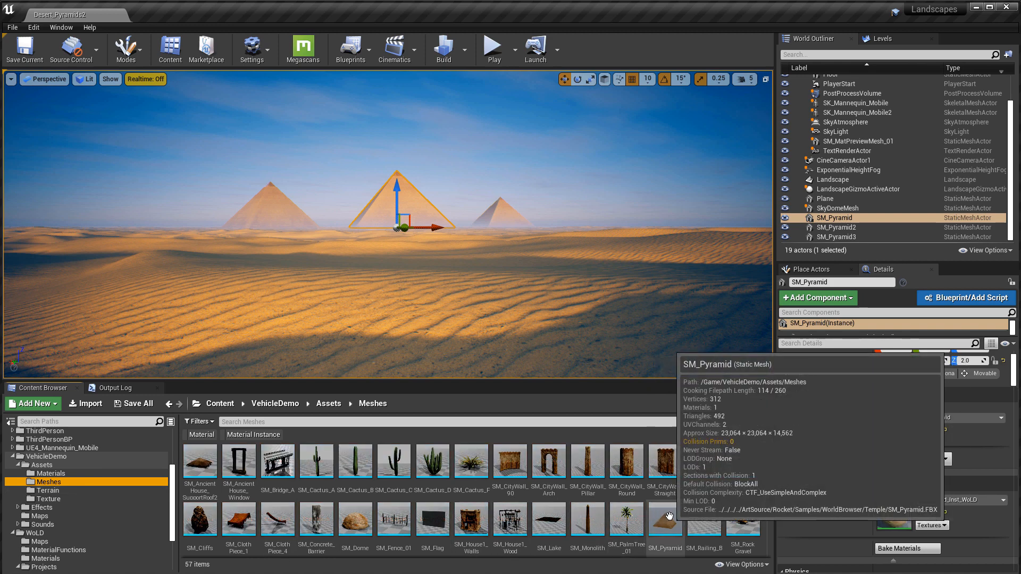
right_click_drag(420, 228, 420, 229)
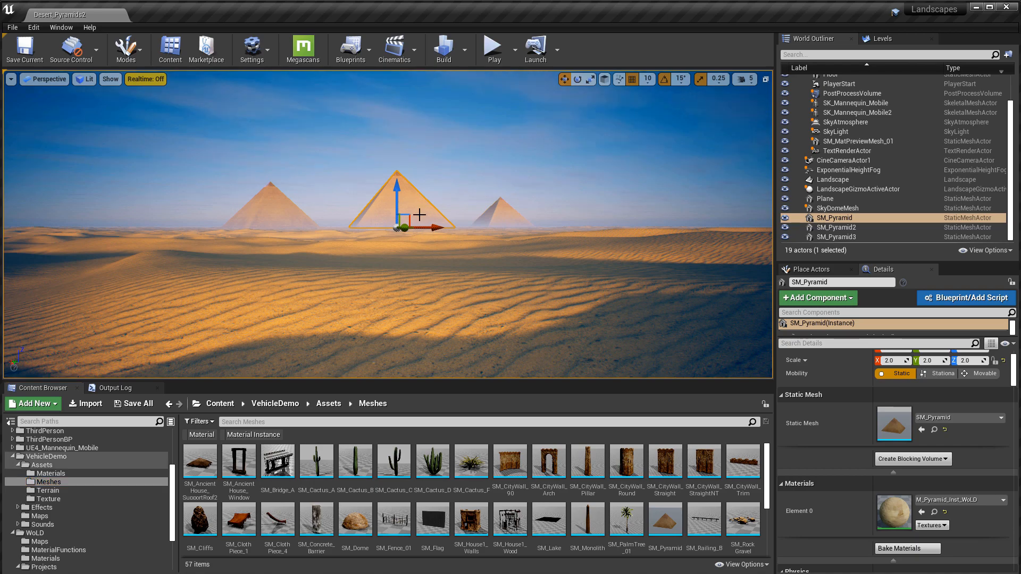
key("f")
left_click_drag(388, 229, 707, 266, "alt")
left_click_drag(383, 328, 64, 285, "alt")
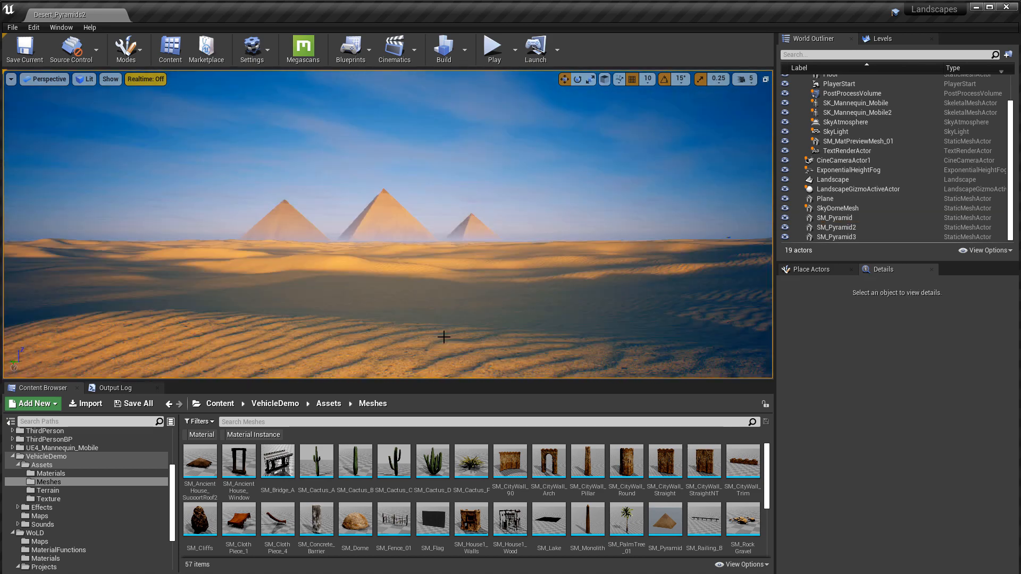
Step: Play Desert_Pyramids2 from a point on the foreground dunes at full screen and walk the mannequin across the sand to judge the scale
right_click(437, 346)
left_click(481, 565)
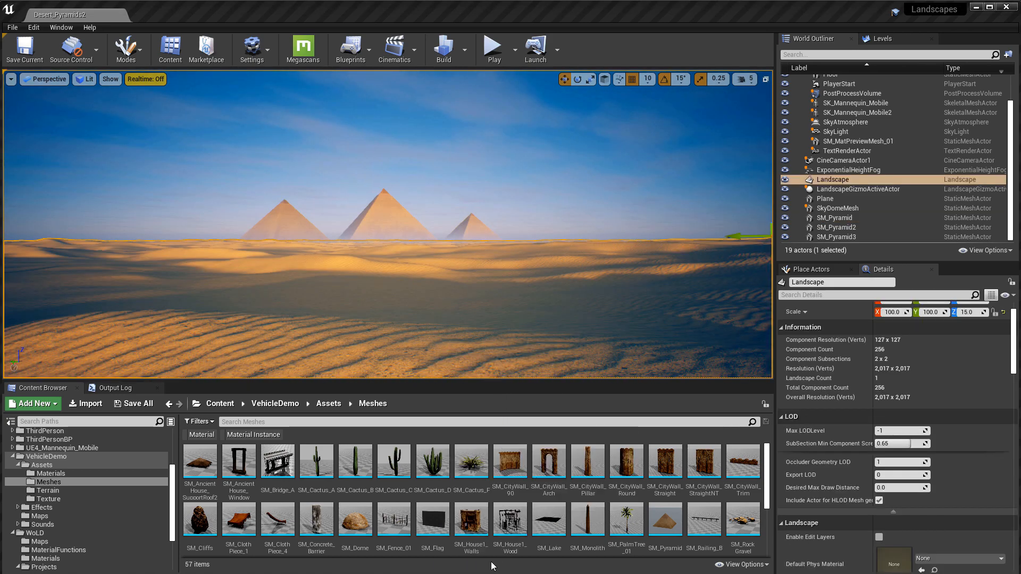
left_click(484, 321)
key("F11")
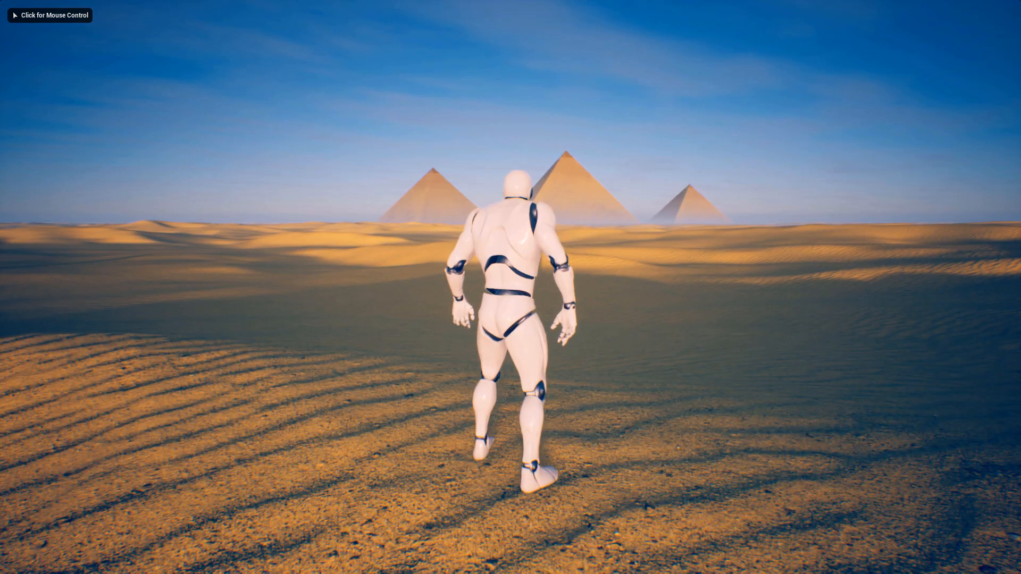
key("w")
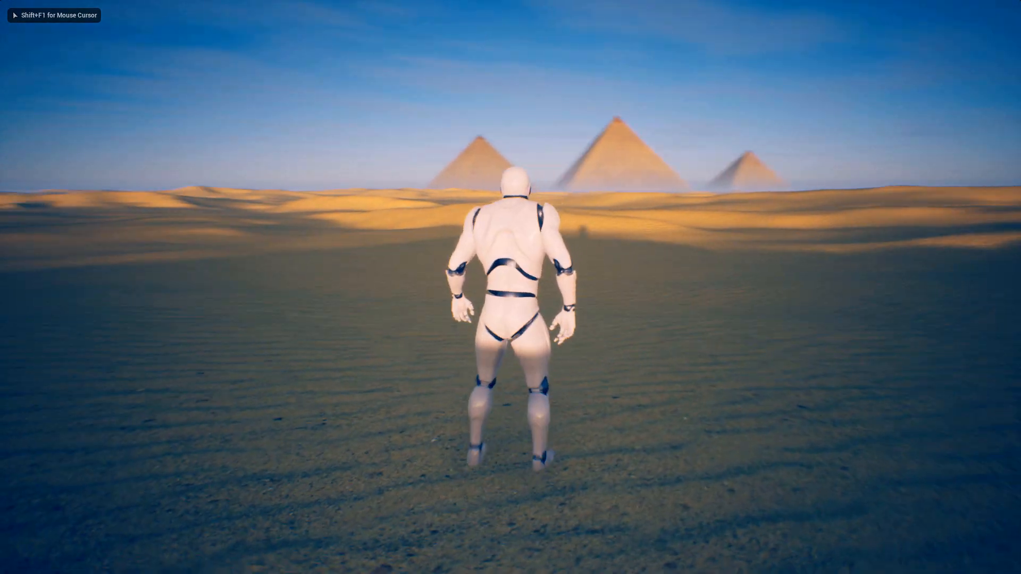
key("a")
key("w")
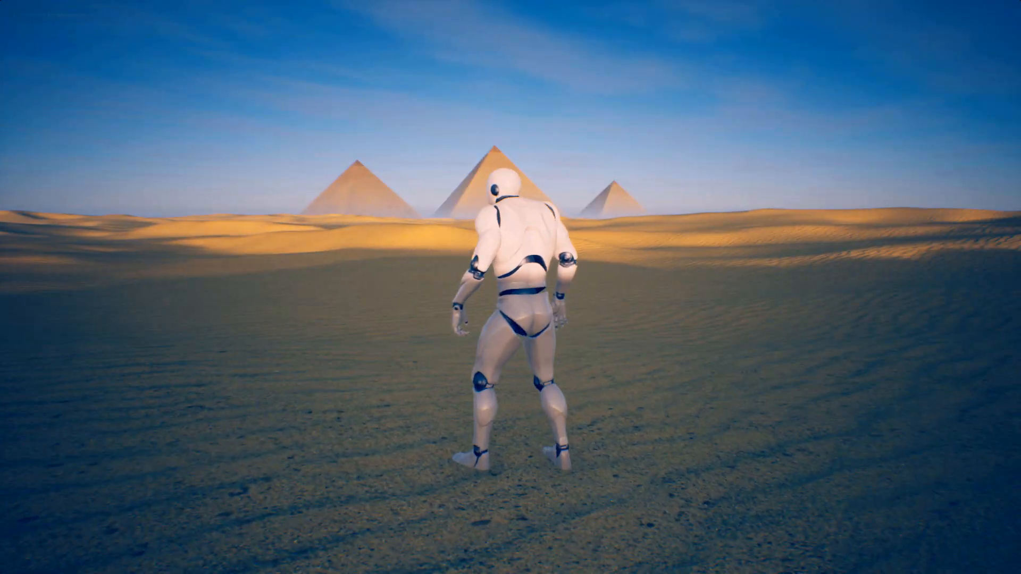
key("w")
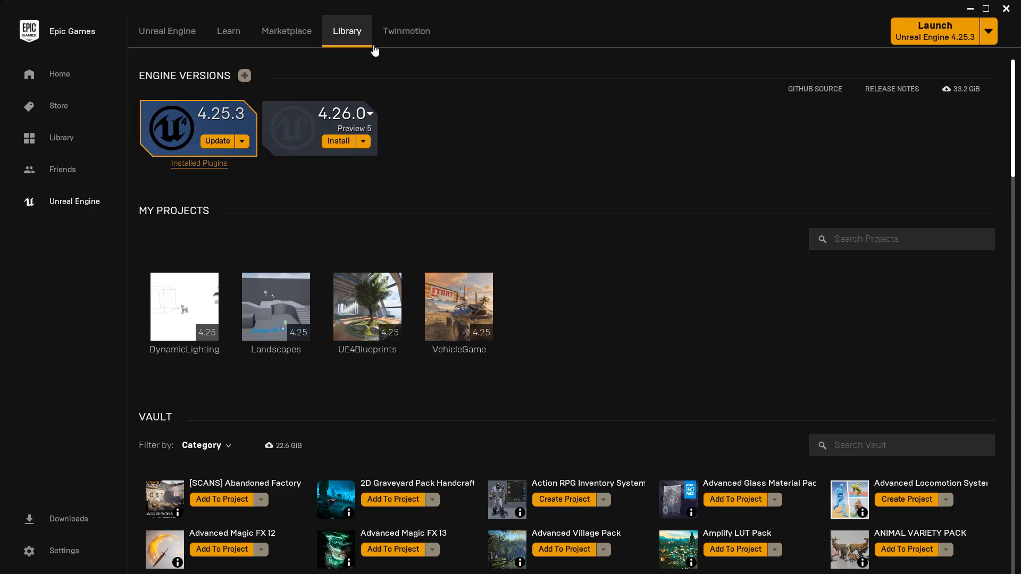
Step: Switch to the Epic Games Launcher and look through its learning content and sample projects
left_click(228, 33)
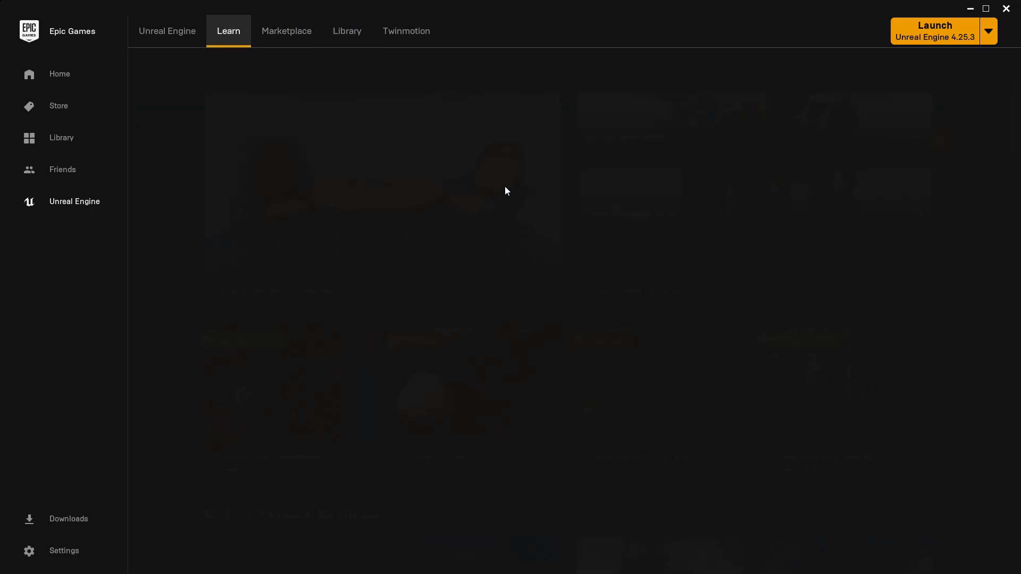
scroll(991, 277, "down", 20)
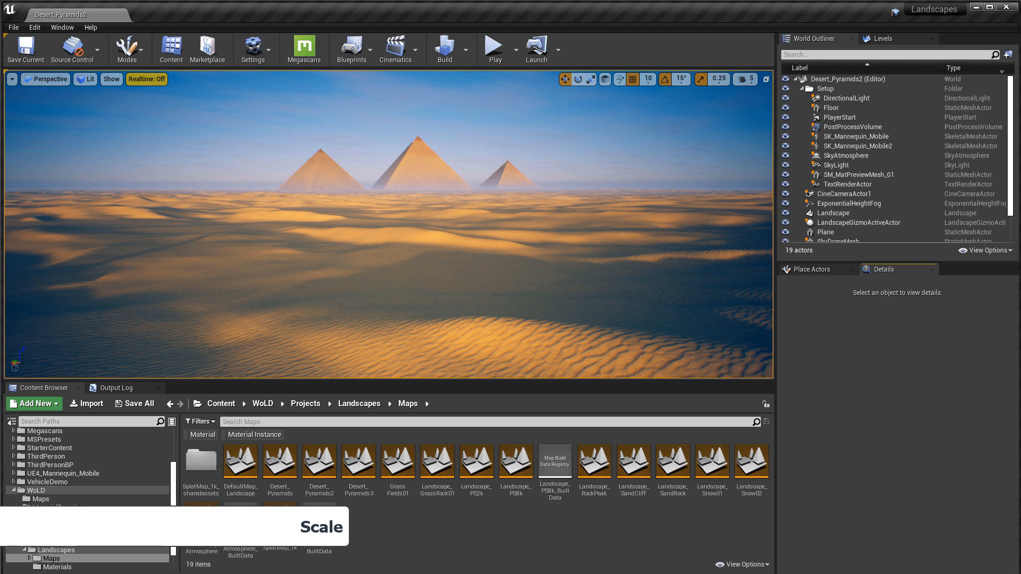
Step: Place SK_Mannequin_Mobile from the UE4_Mannequin_Mobile Mesh folder onto the foreground dunes of Desert_Pyramids2 as a scale reference
left_click(63, 473)
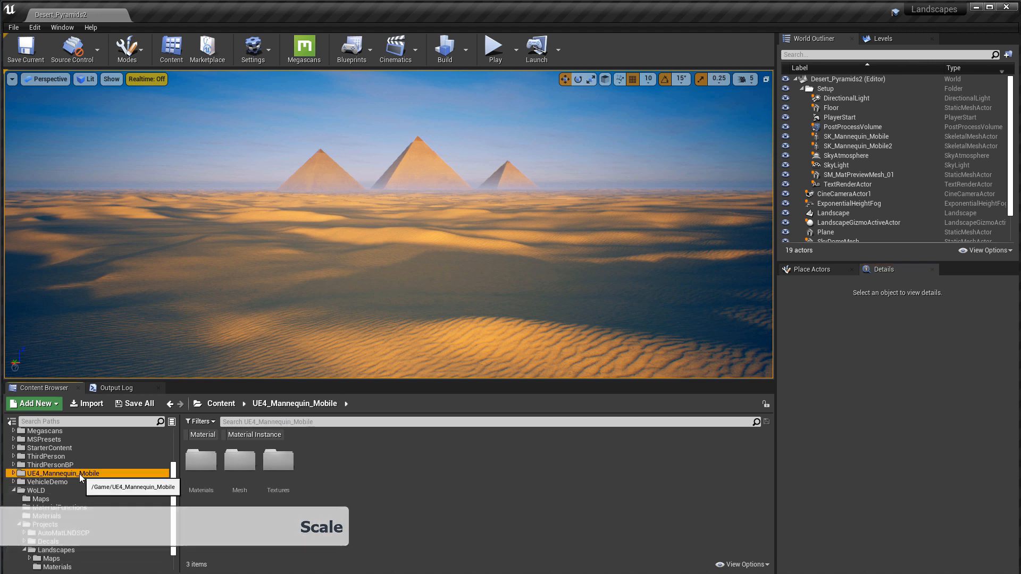
double_click(249, 472)
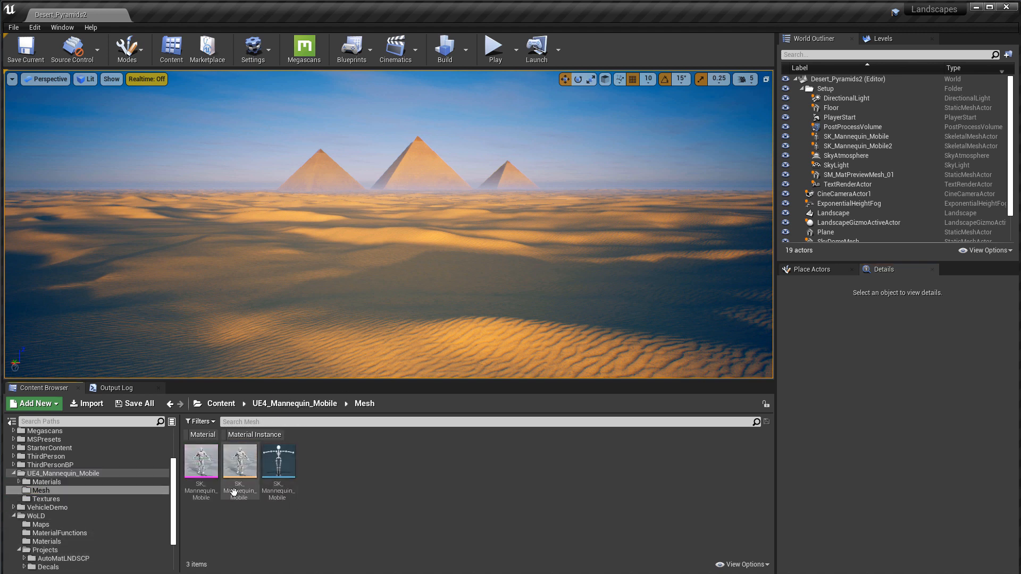
left_click_drag(201, 462, 466, 348)
key("w")
right_click_drag(466, 348, 482, 378)
right_click_drag(612, 326, 591, 335)
Step: Reposition the placed mannequin so it stands on the rippled dune, working in the full-screen viewport
key("F11")
key("s")
left_click_drag(506, 353, 384, 406)
left_click_drag(411, 359, 412, 399)
key("f")
right_click_drag(413, 400, 423, 386)
key("s")
key("a")
left_click_drag(666, 364, 666, 386)
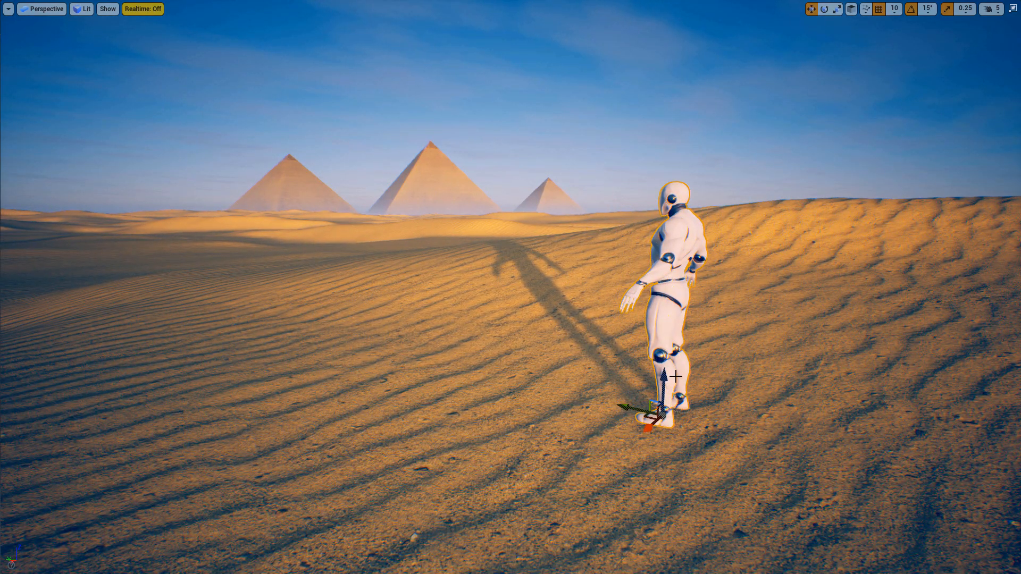
Step: Examine the mannequin from several angles to compare its size with the sand ripples and the distant pyramids
key("w")
right_click_drag(669, 303, 743, 302)
key("a")
key("w")
key("s")
left_click_drag(744, 302, 530, 353, "alt")
right_click_drag(531, 353, 553, 401, "alt")
left_click_drag(553, 401, 522, 312, "alt")
key("f")
middle_click_drag(595, 398, 457, 361, "alt")
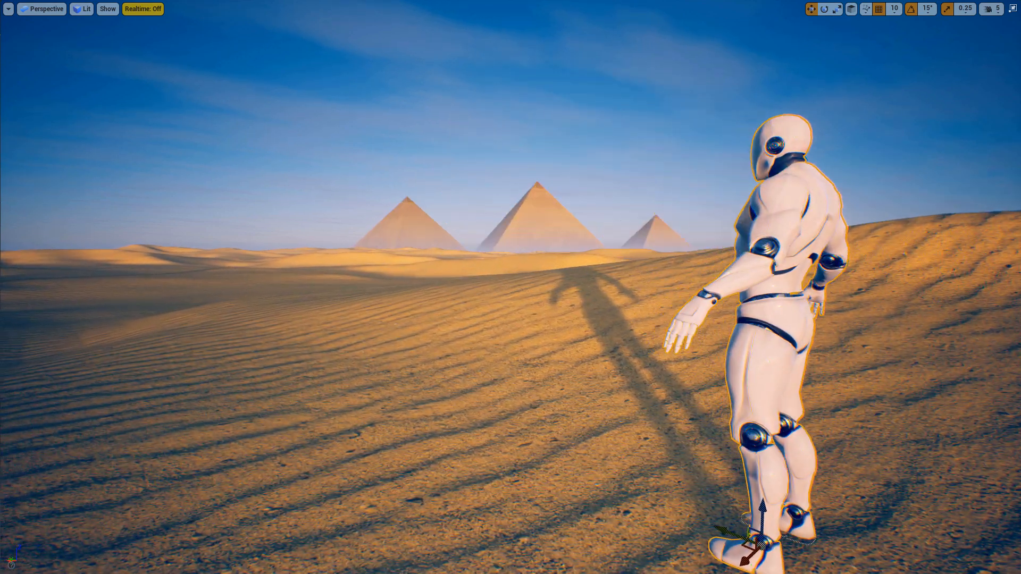
right_click_drag(595, 399, 617, 426, "alt")
middle_click_drag(595, 399, 500, 362, "alt")
right_click_drag(595, 399, 607, 405)
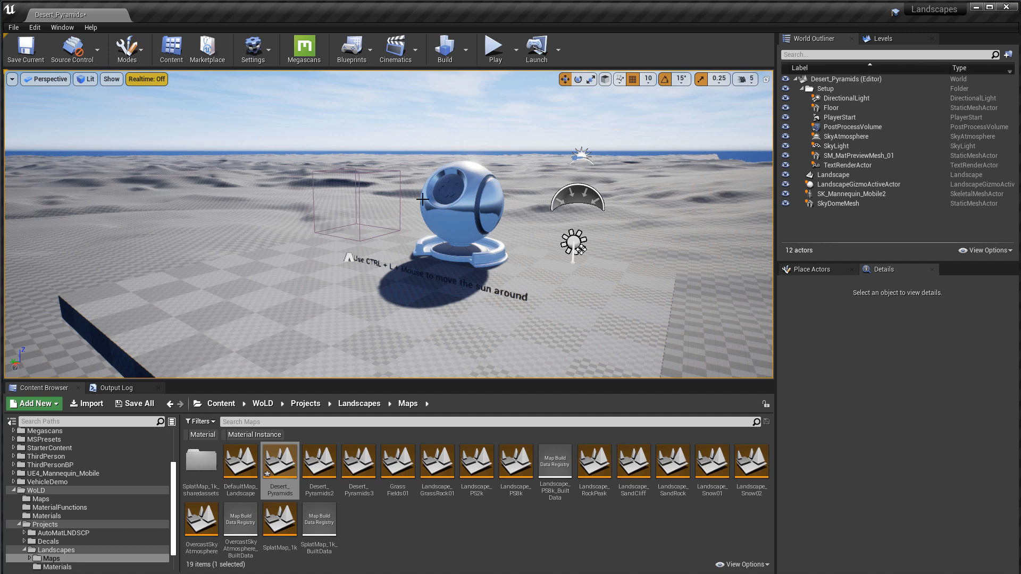
Step: Assign Bright_Desert_Sand_2x2_M_00_inst as the landscape material in the Desert_Pyramids level and check the sand around the mannequin
left_click(363, 168)
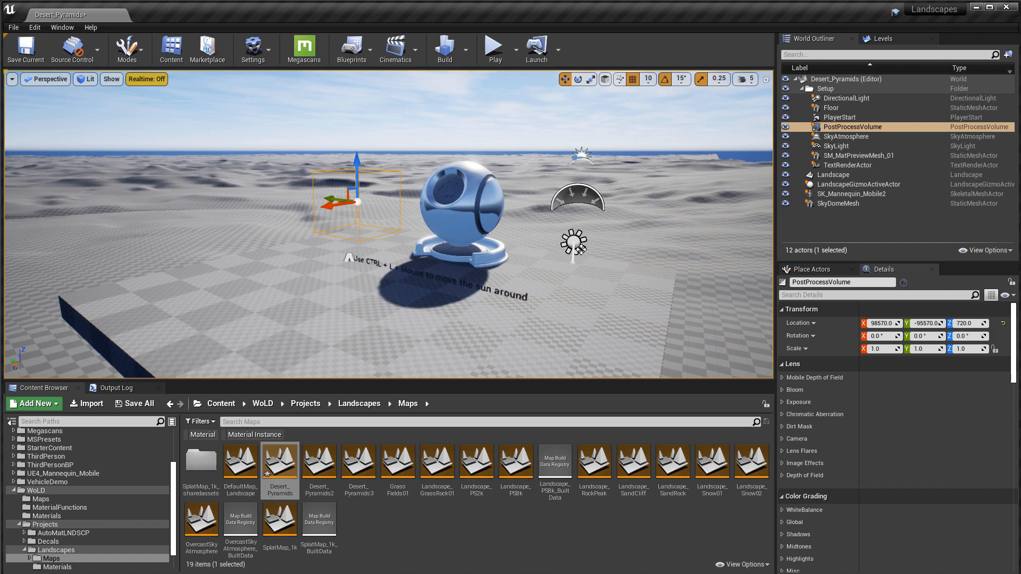
right_click_drag(450, 199, 474, 206)
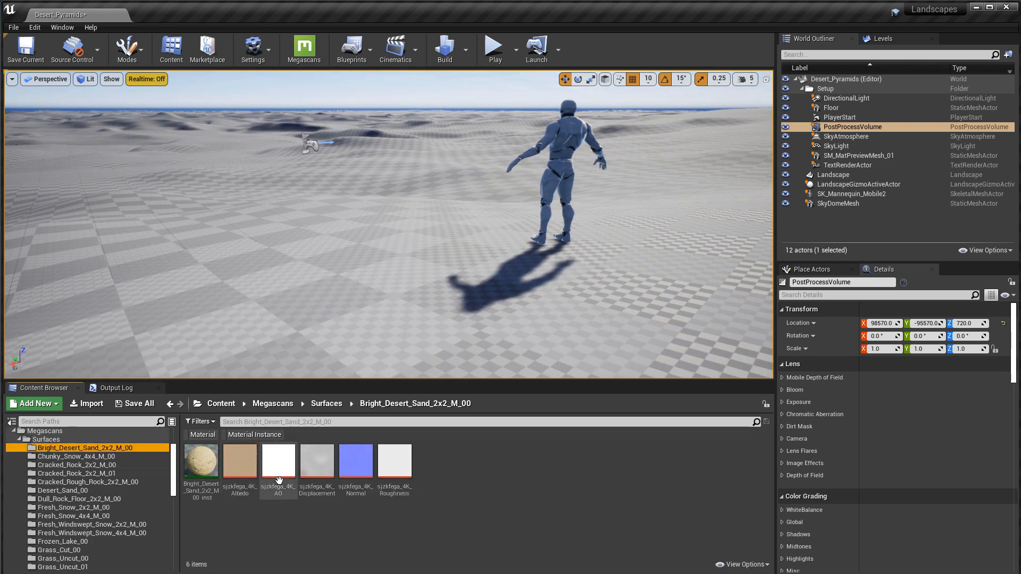
left_click(277, 346)
left_click_drag(202, 463, 876, 432)
scroll(920, 508, "down", 5)
scroll(920, 508, "down", 5)
middle_click_drag(554, 311, 536, 268)
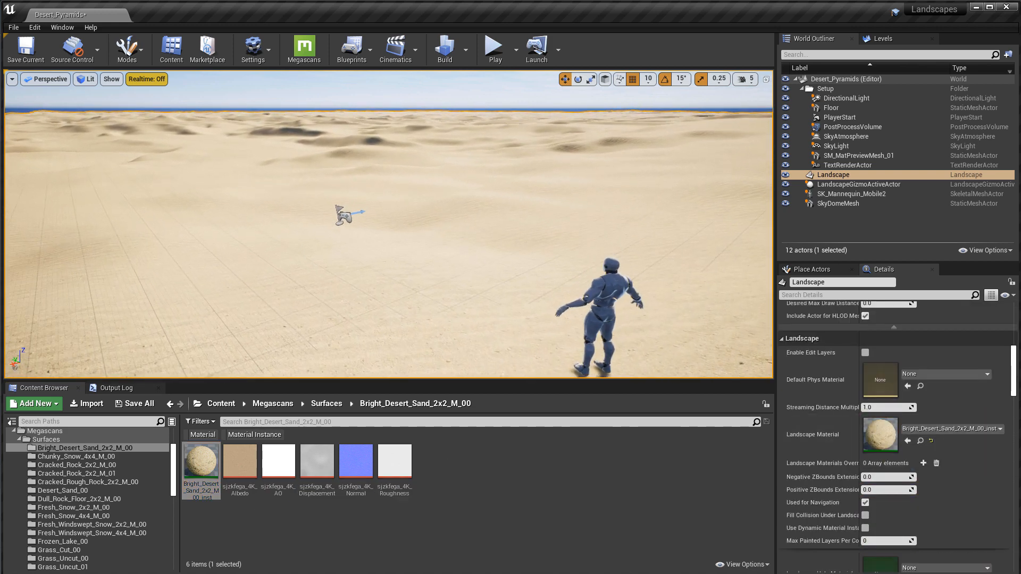
right_click_drag(536, 268, 559, 270)
key("w")
key("e")
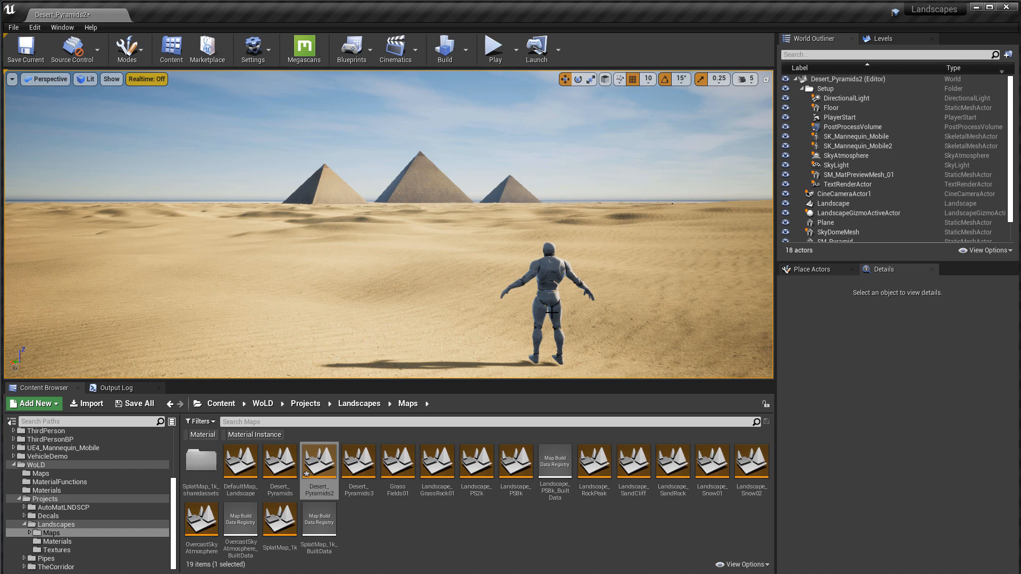
Step: Select the central pyramid and its smaller neighbour in Desert_Pyramids2 to inspect them
left_click(409, 187)
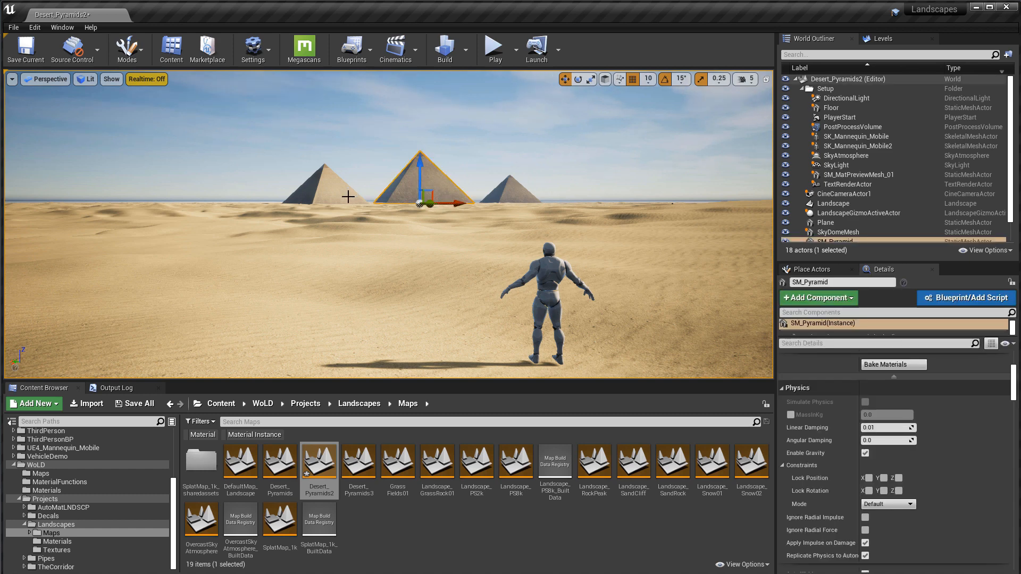
left_click(348, 197)
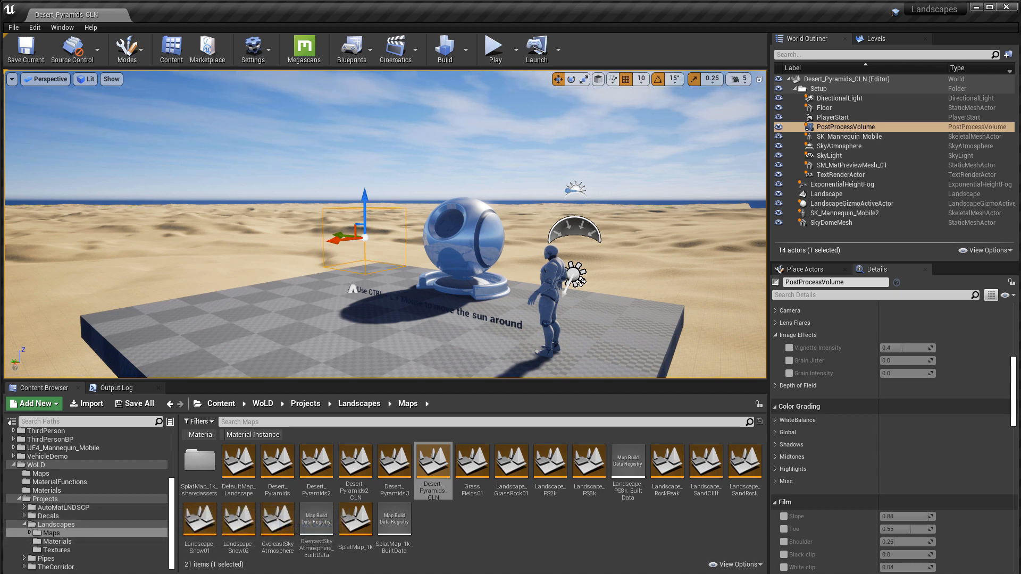
Step: Try several sun positions over the dunes around the mannequin, from high daylight to a low sunset ahead
right_click_drag(614, 321, 585, 332)
key("d")
key("w")
scroll(593, 305, "down", 5)
key("s")
key("w")
key("s")
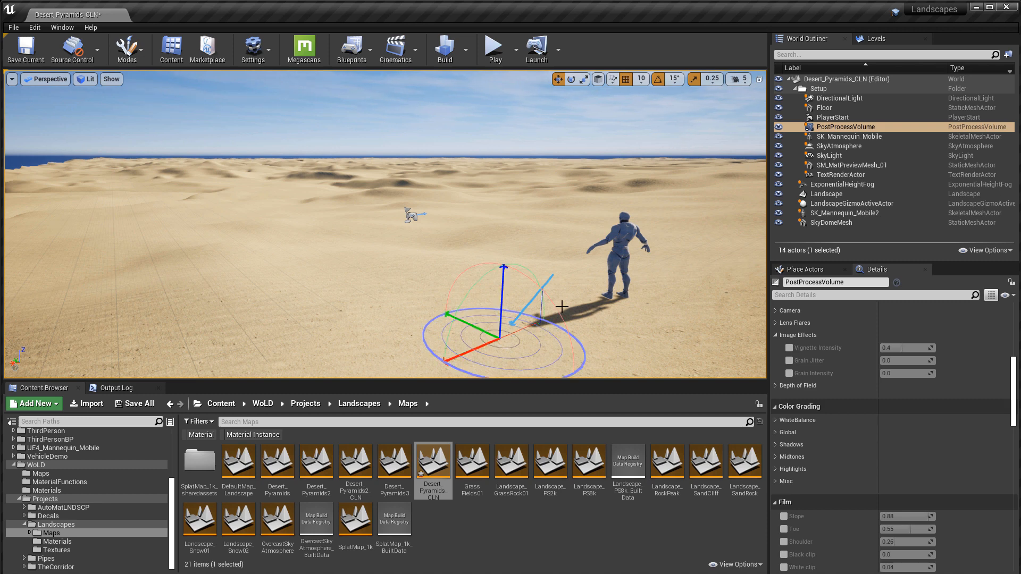
key("ctrl+l")
key("ctrl+l")
key("ctrl+l")
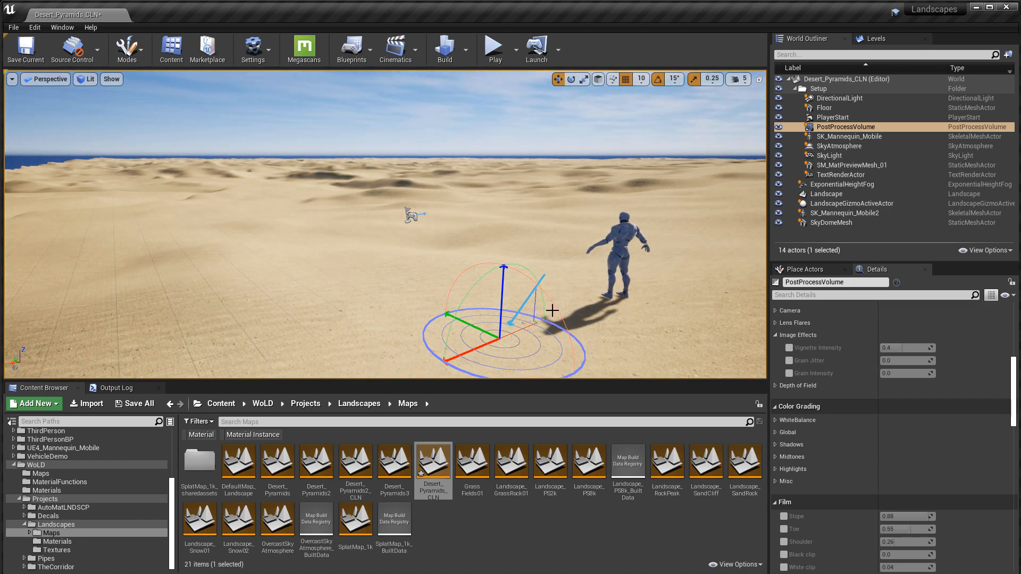
key("ctrl+l")
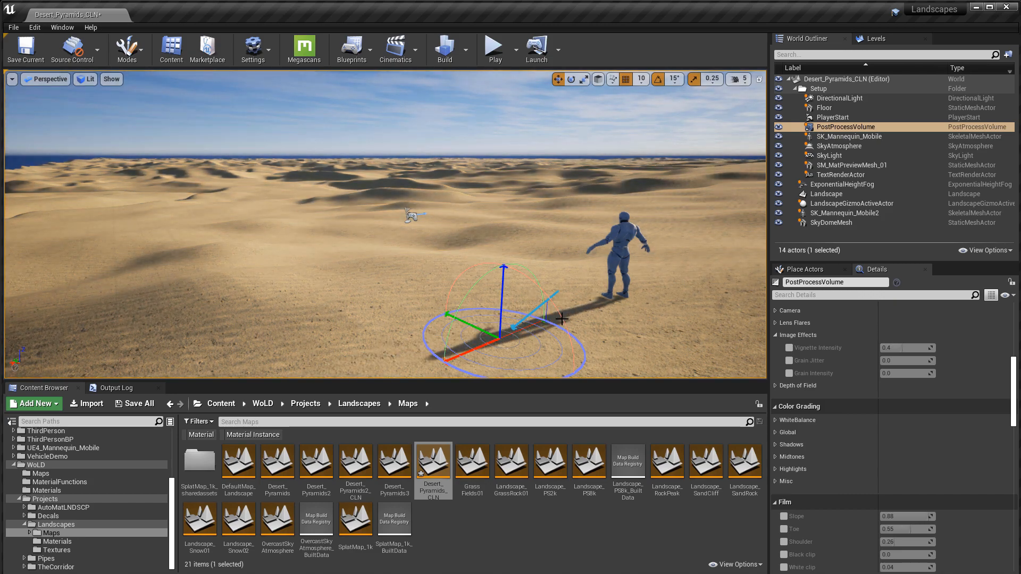
key("ctrl+l")
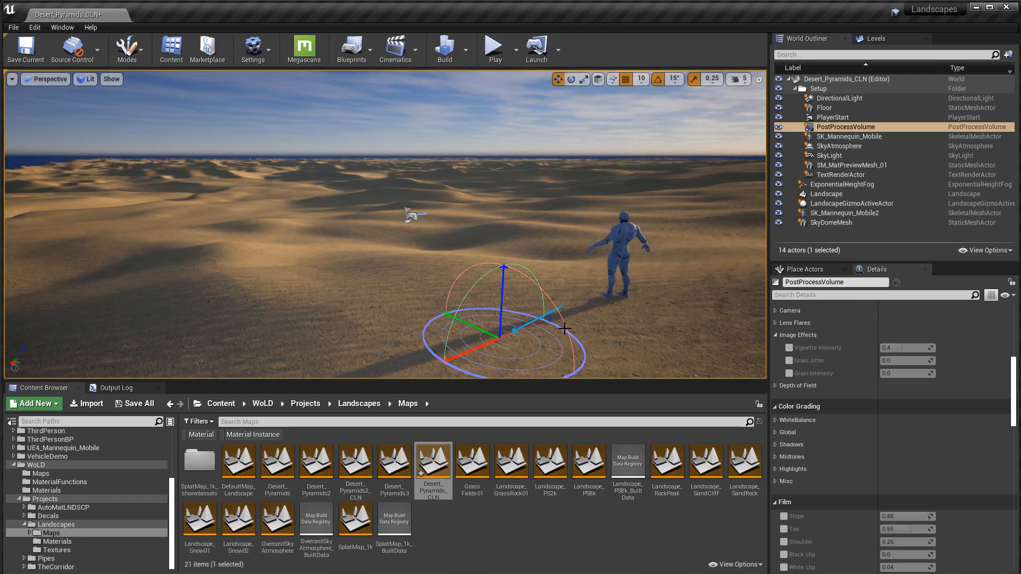
key("ctrl+l")
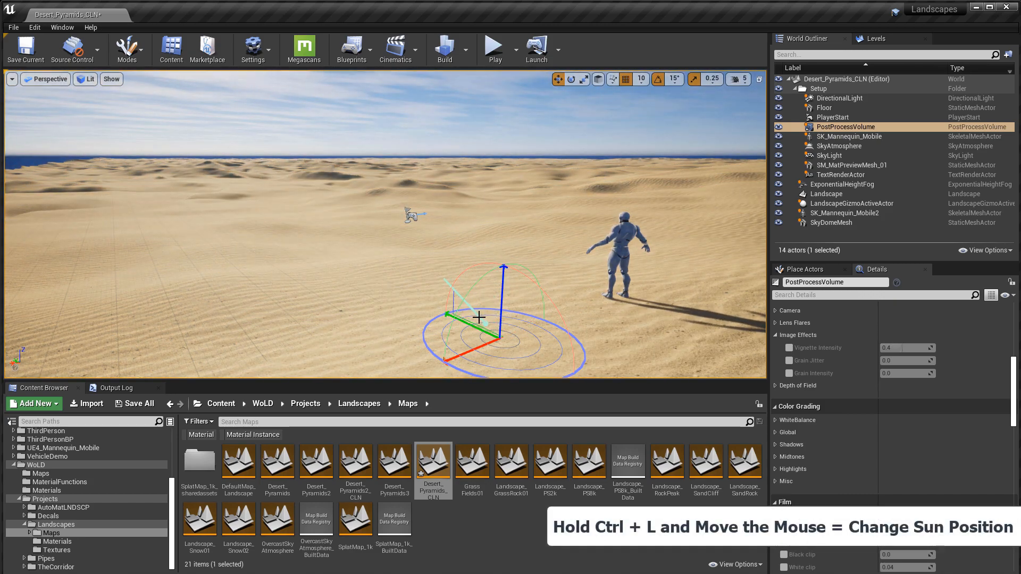
key("ctrl+l")
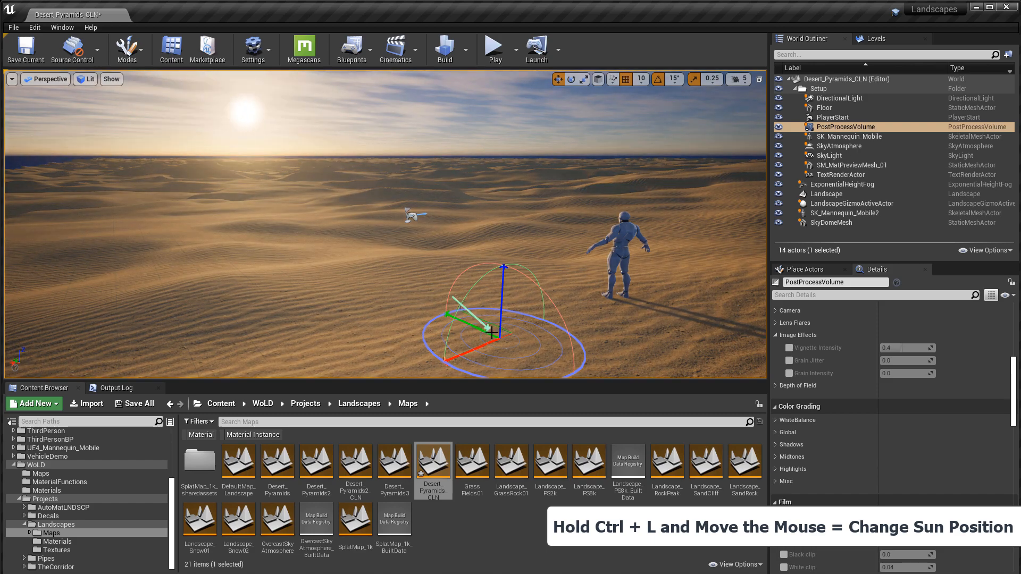
Step: Reposition the sun low to the side of the mannequin so it casts a long sideways shadow across the rippled sand
right_click_drag(568, 308, 584, 285)
key("w")
key("ctrl+l")
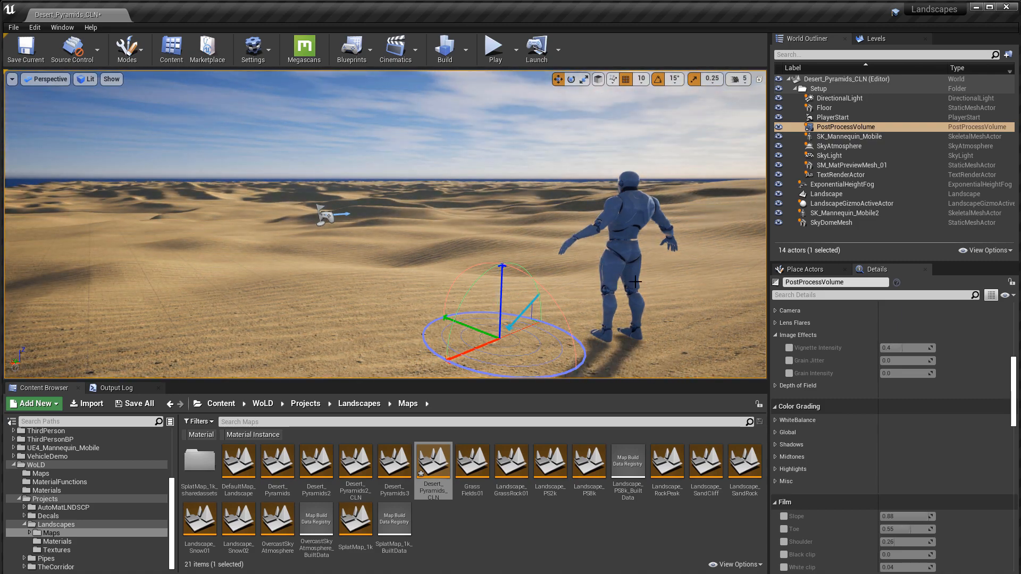
key("ctrl+l")
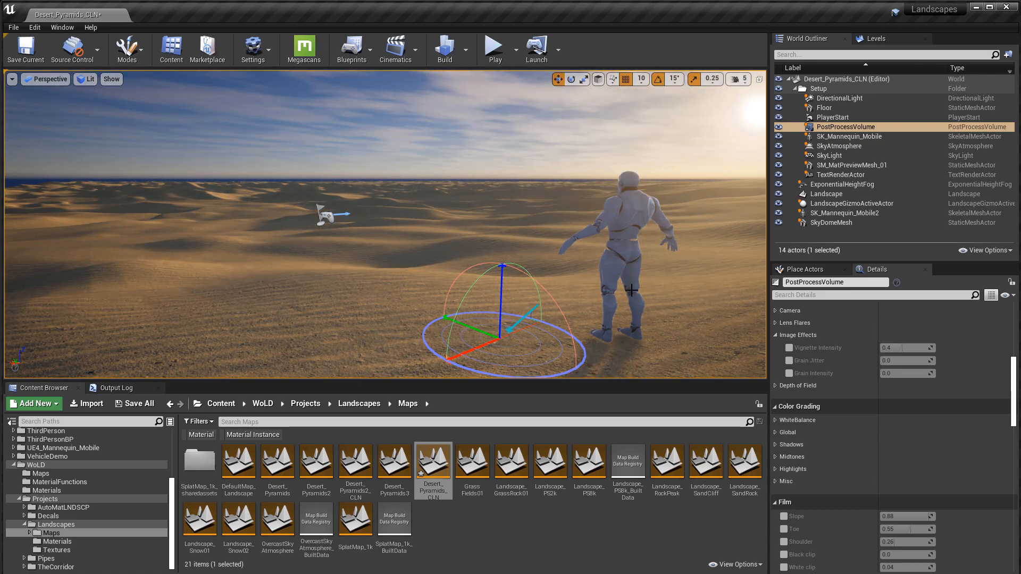
key("ctrl+l")
key("ctrl+l")
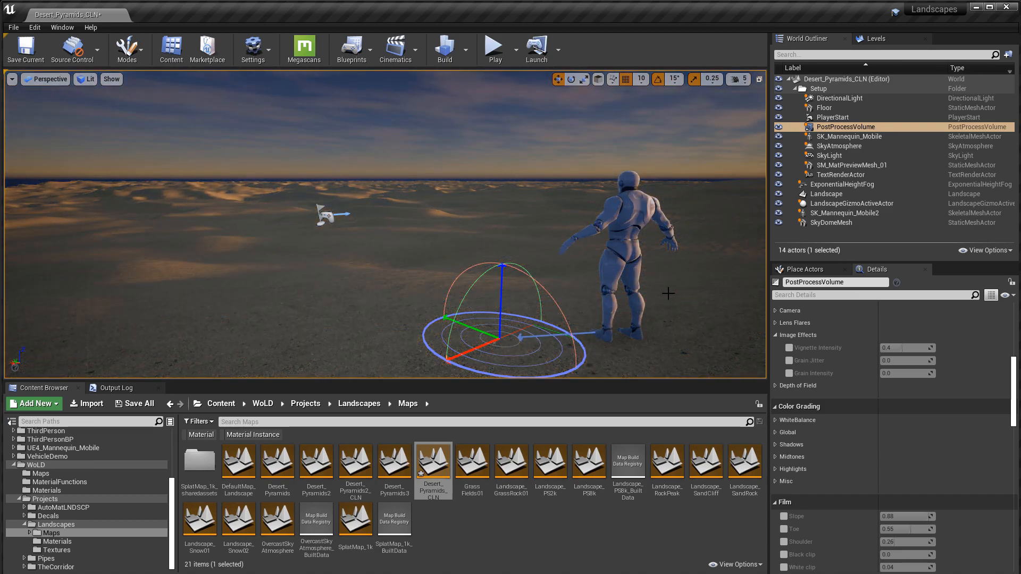
key("ctrl+l")
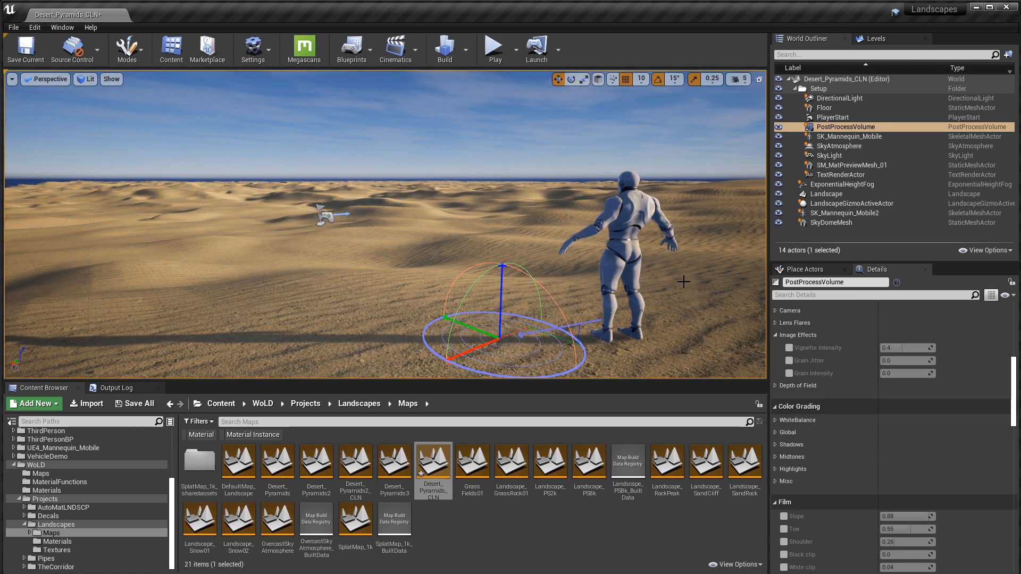
key("ctrl+l")
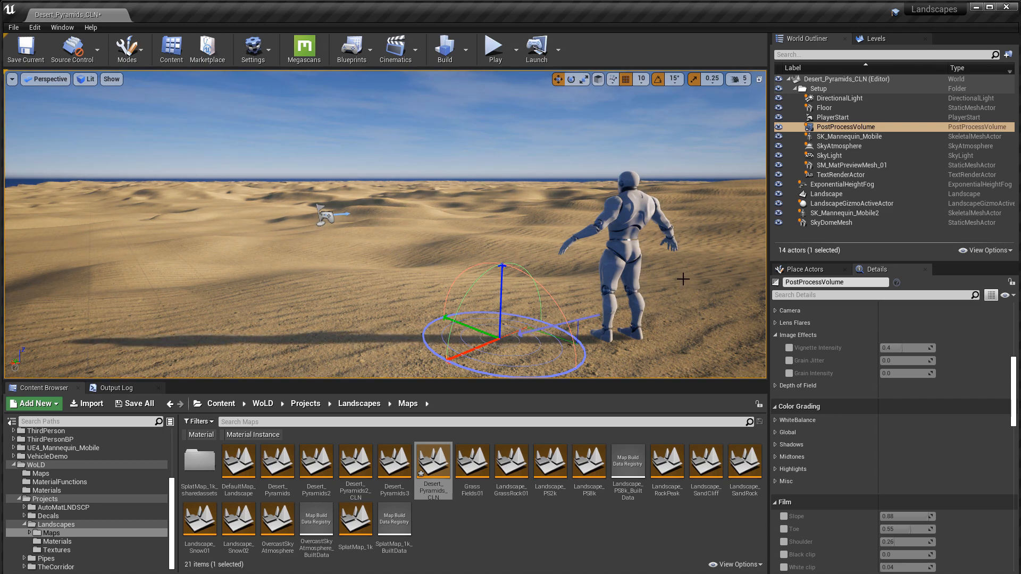
right_click_drag(640, 279, 661, 290)
key("ctrl+l")
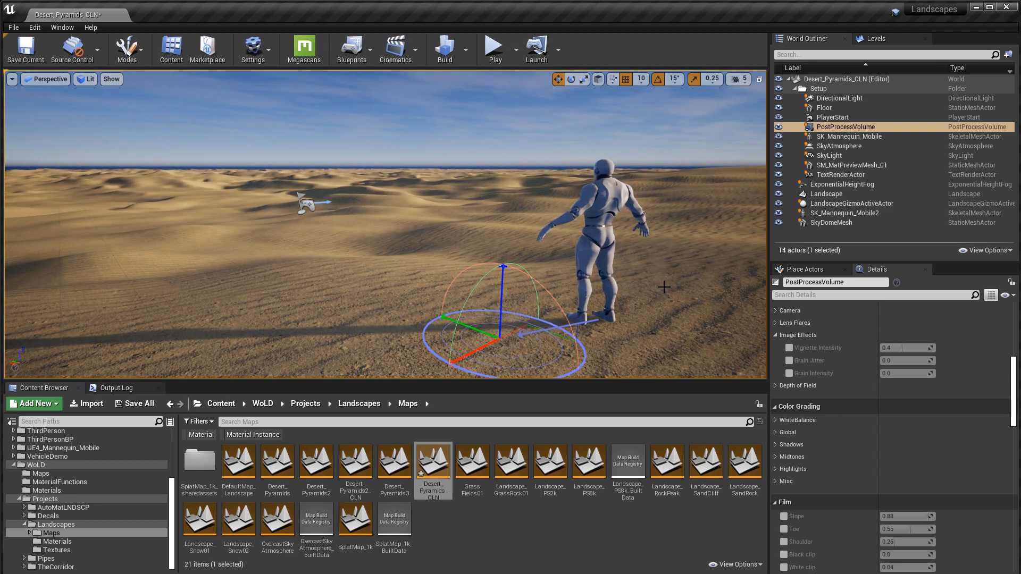
key("ctrl+l")
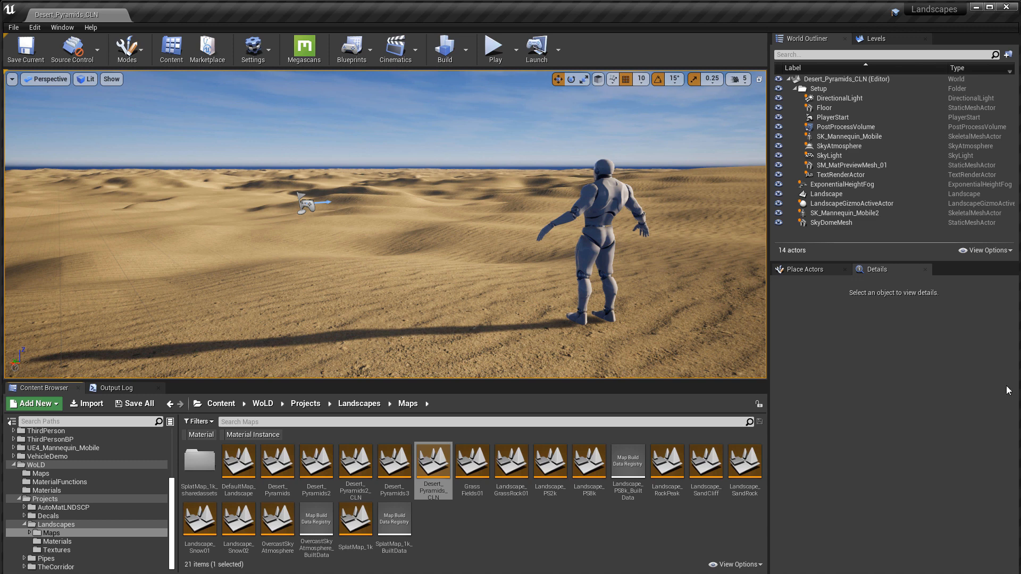
Step: Set the DirectionalLight intensity to 7 lux after trying 4 and 5 lux, and review the PostProcessVolume's exposure settings
left_click(812, 270)
left_click(875, 269)
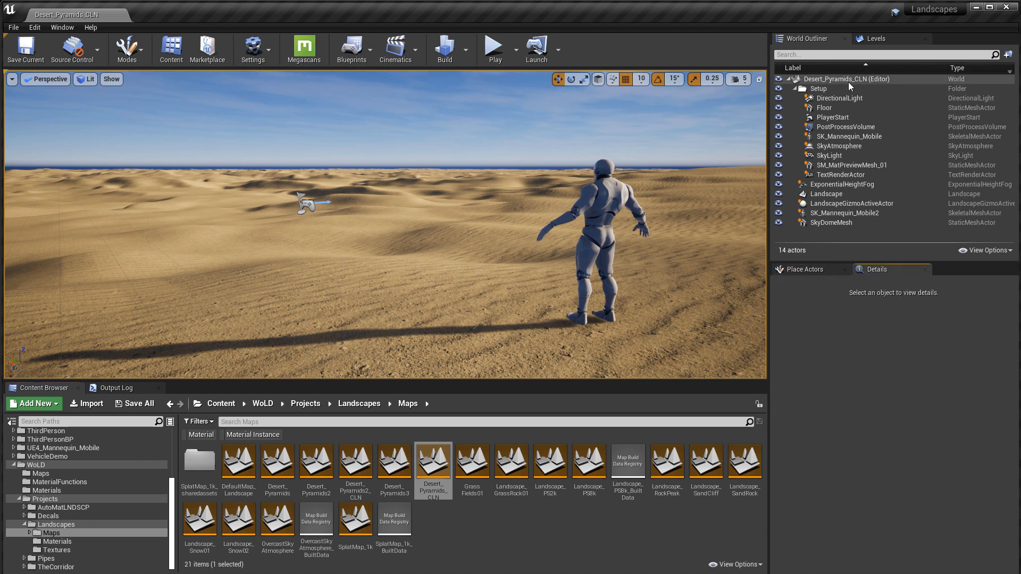
left_click(840, 99)
right_click(783, 385)
left_click(809, 401)
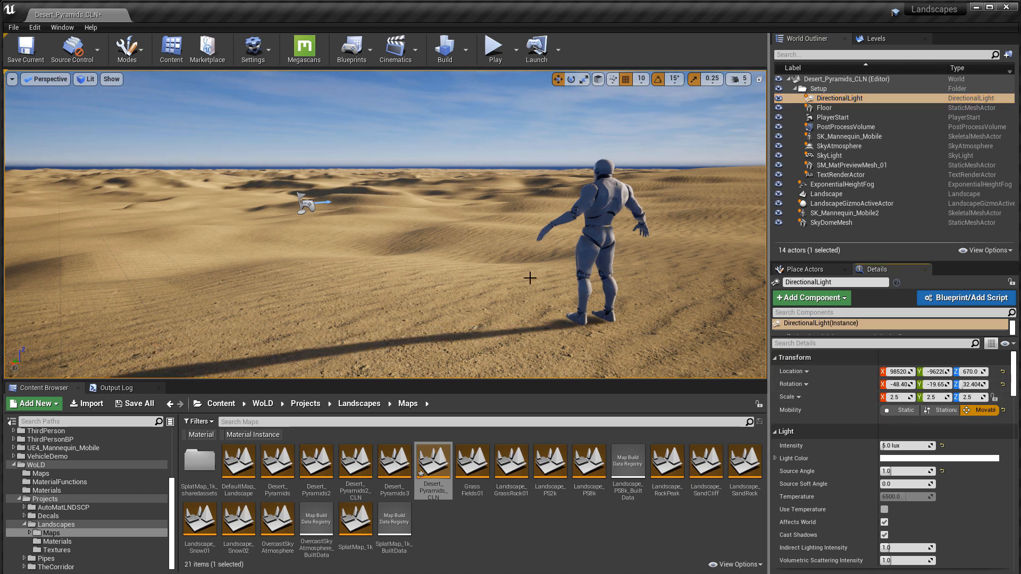
left_click(901, 446)
type("4")
key("Return")
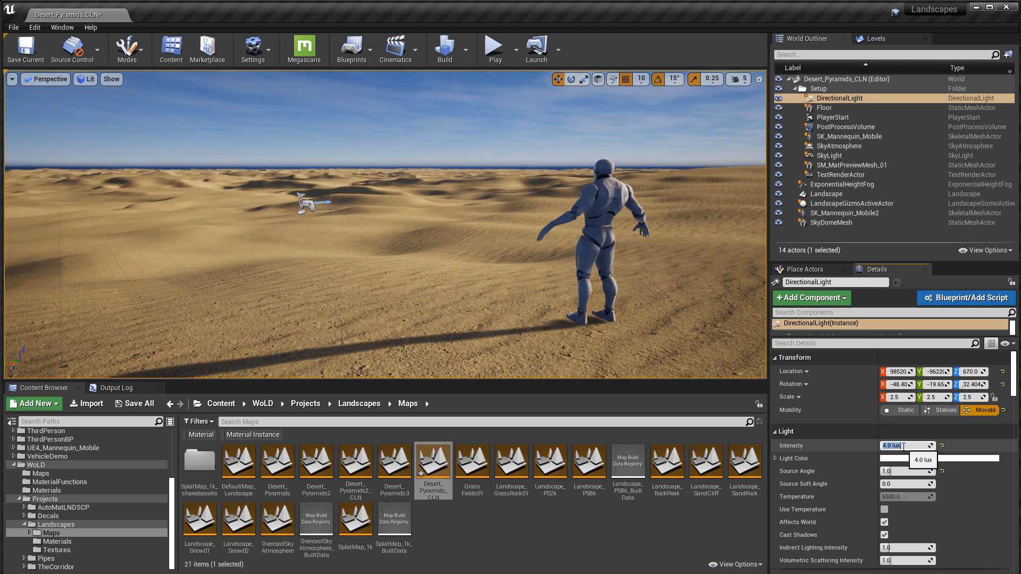
type("5")
key("Return")
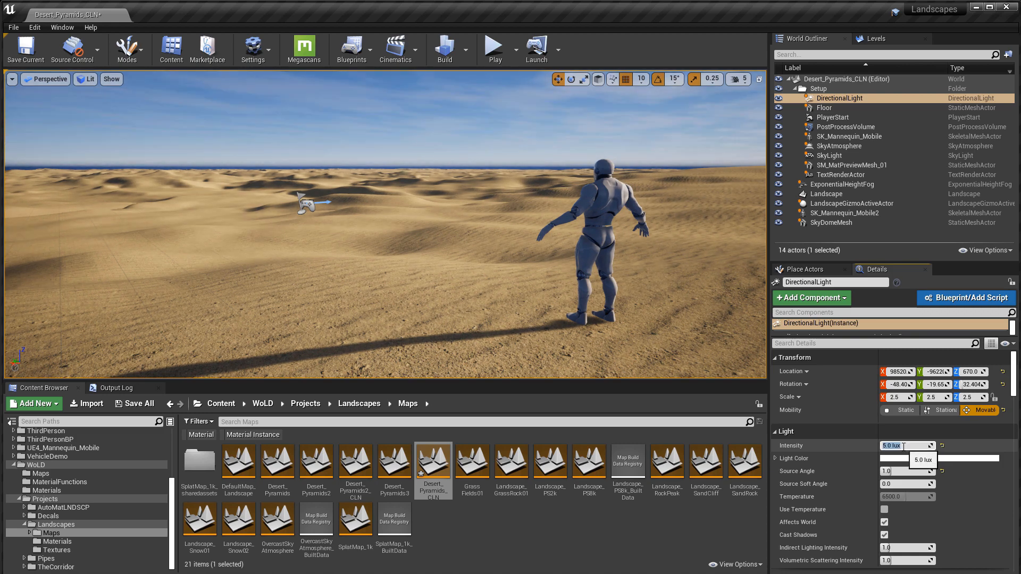
type("7")
key("Return")
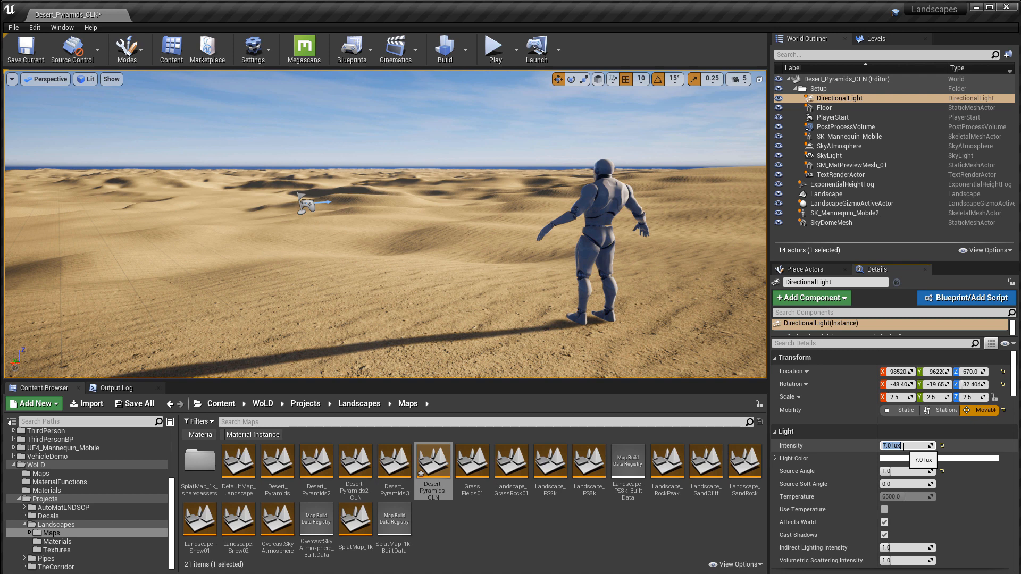
left_click(845, 127)
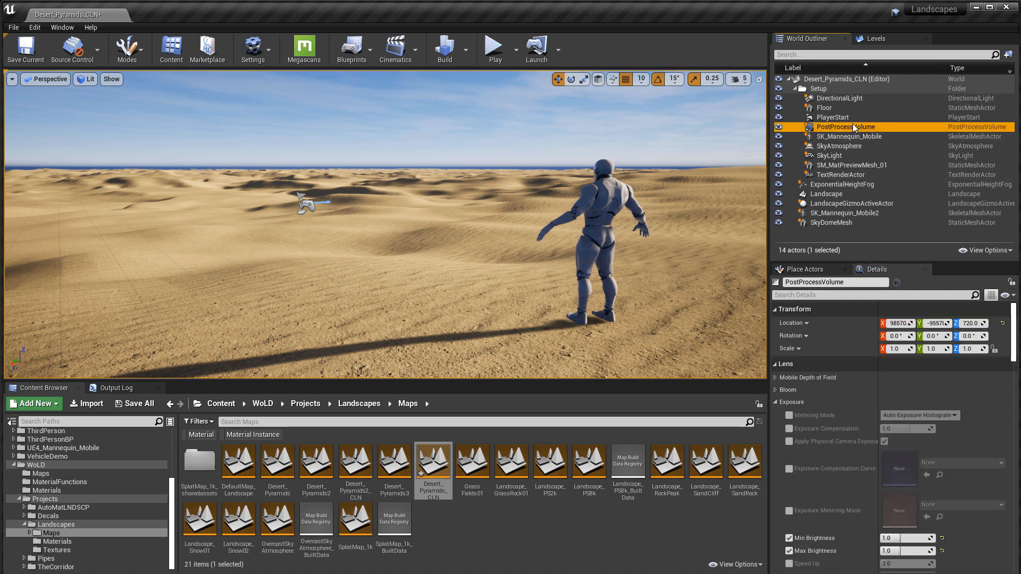
scroll(822, 422, "down", 2)
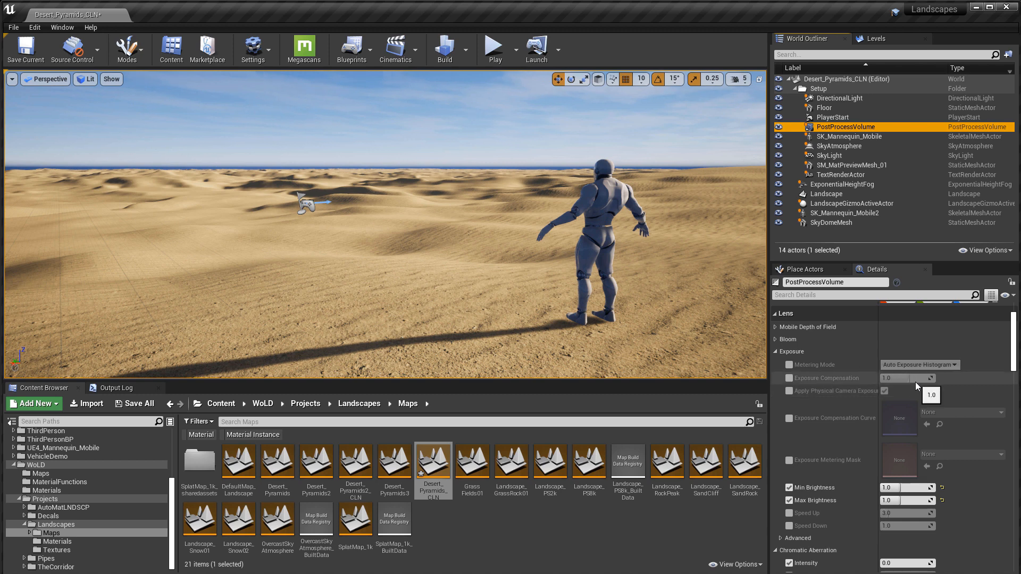
Step: Enable Use Temperature on the DirectionalLight and set its temperature to 5000 after trying 6000
left_click(851, 99)
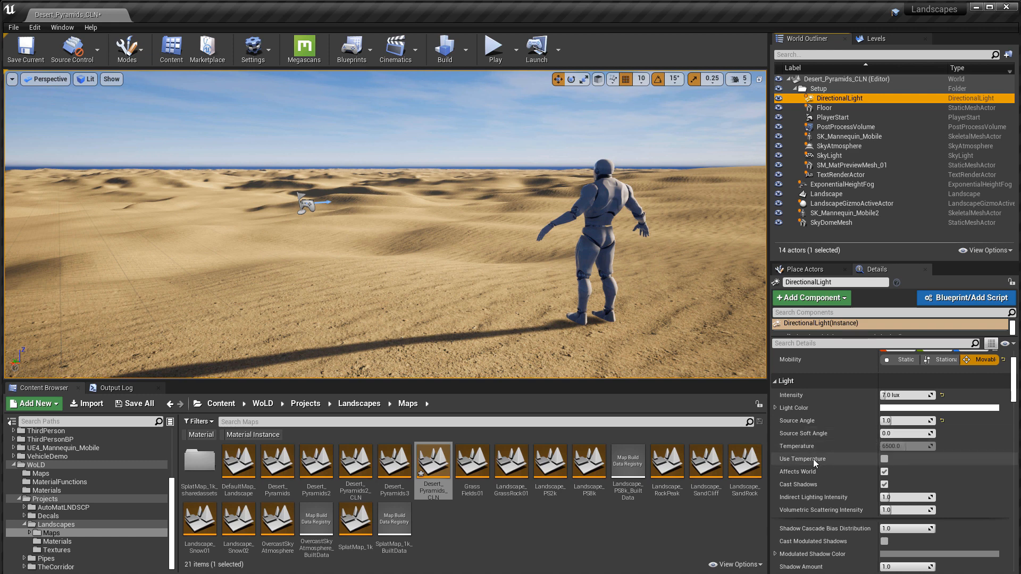
left_click(884, 459)
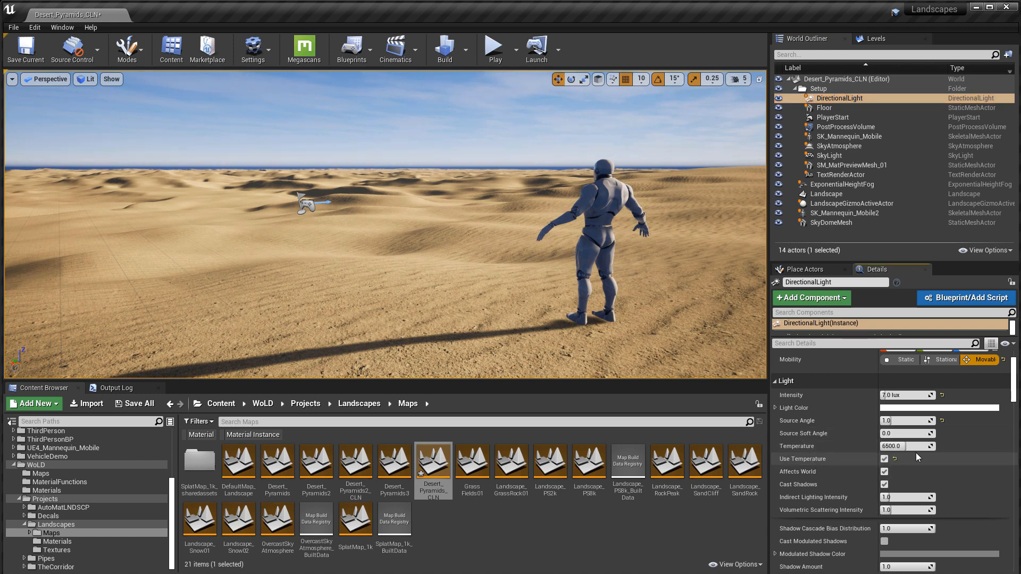
left_click(914, 448)
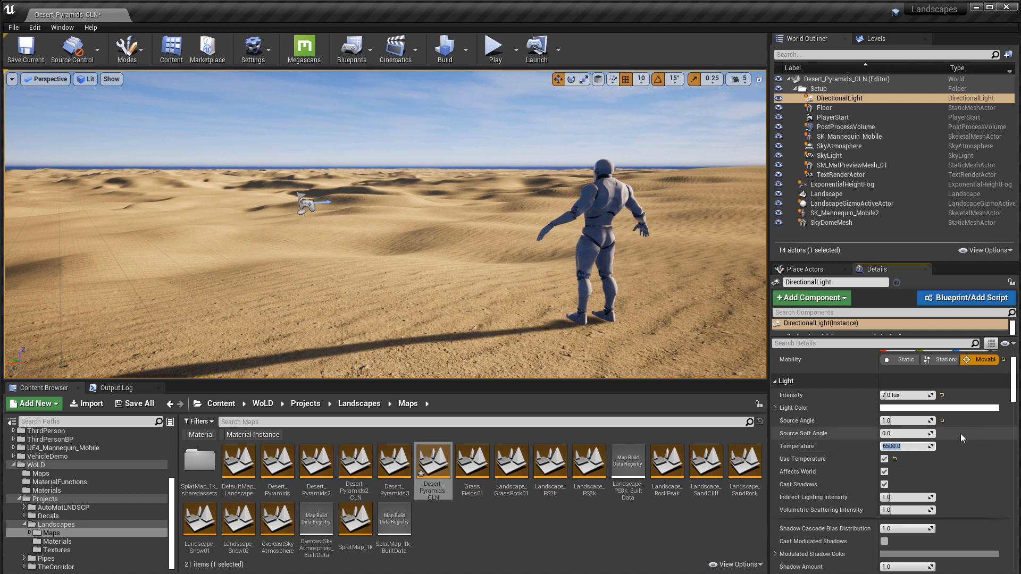
type("6000")
key("Return")
type("5000")
key("Return")
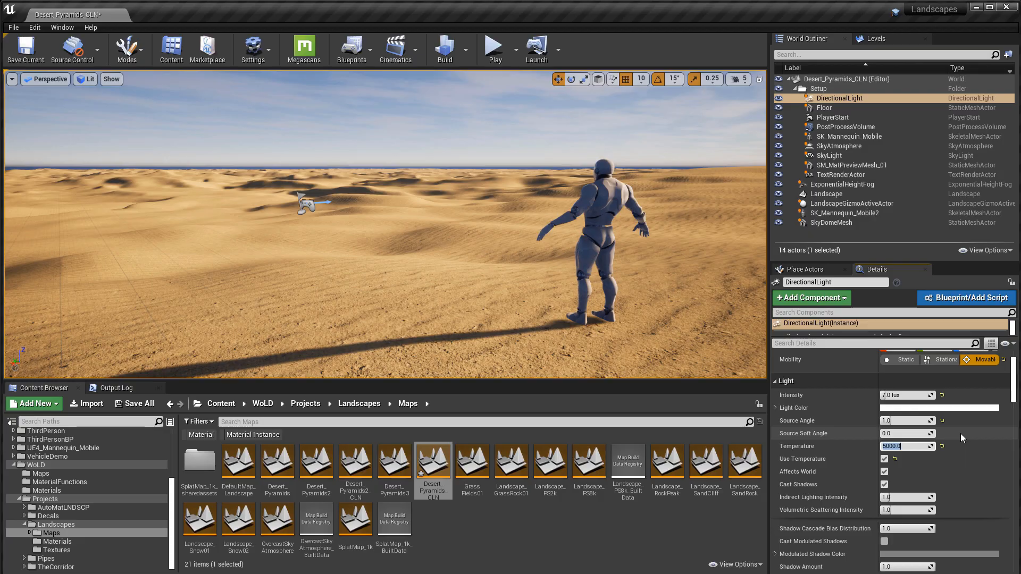
Step: Set the SkyLight's Intensity Scale to 1.5 after trying 2, and build the reflection captures
left_click(829, 155)
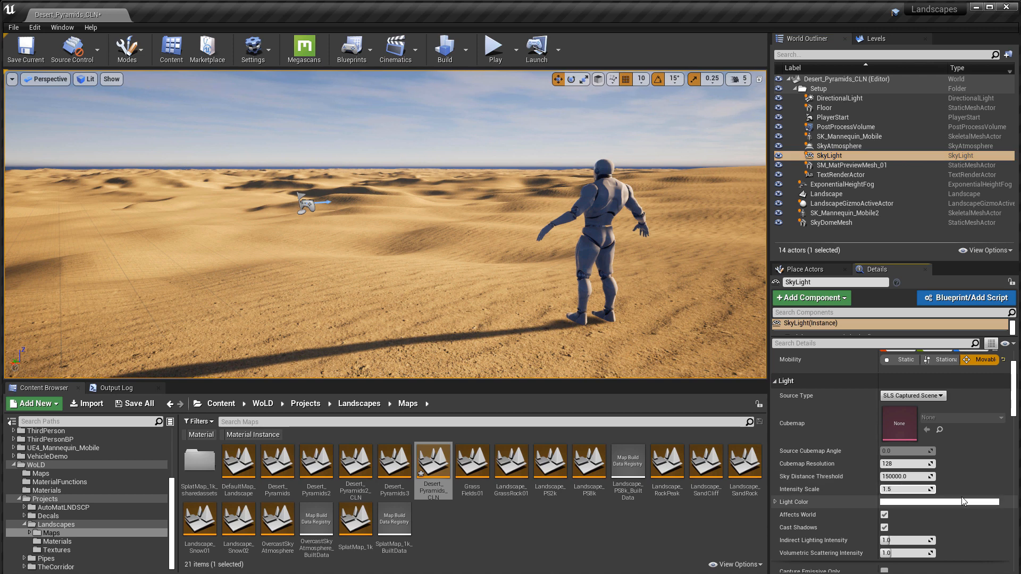
type("1.5")
key("Return")
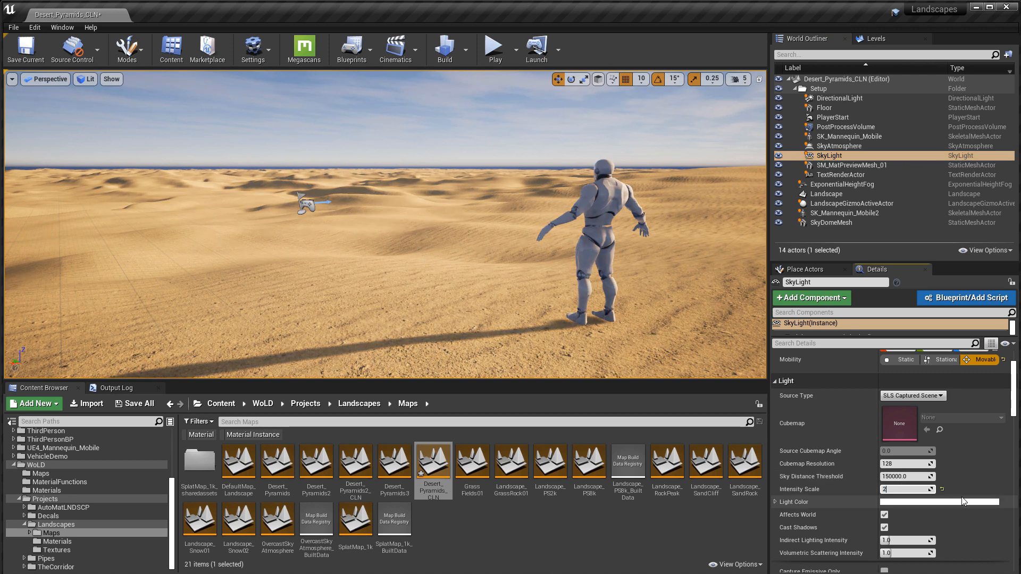
key("Return")
type("1")
key("Return")
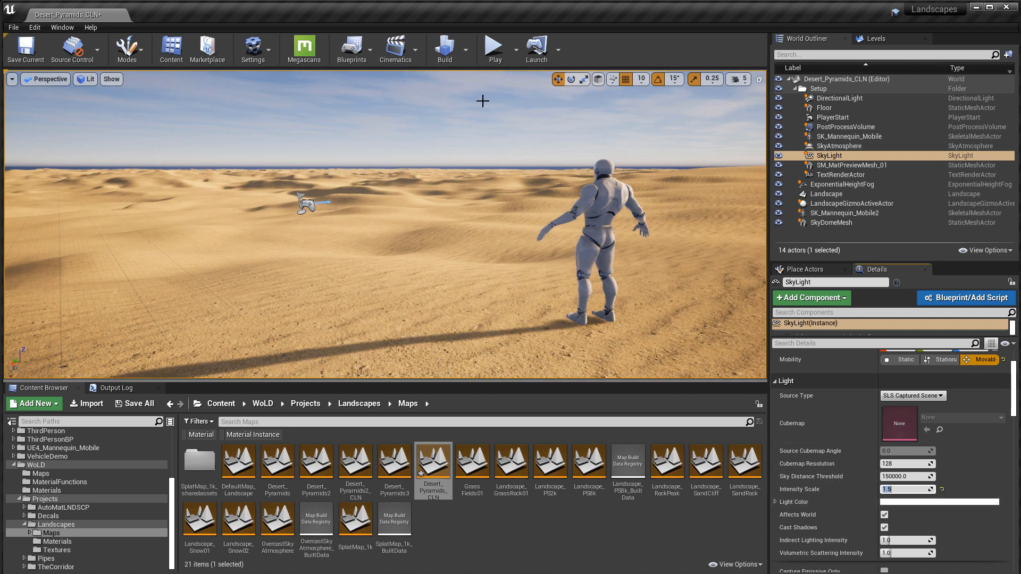
left_click(465, 50)
left_click(537, 151)
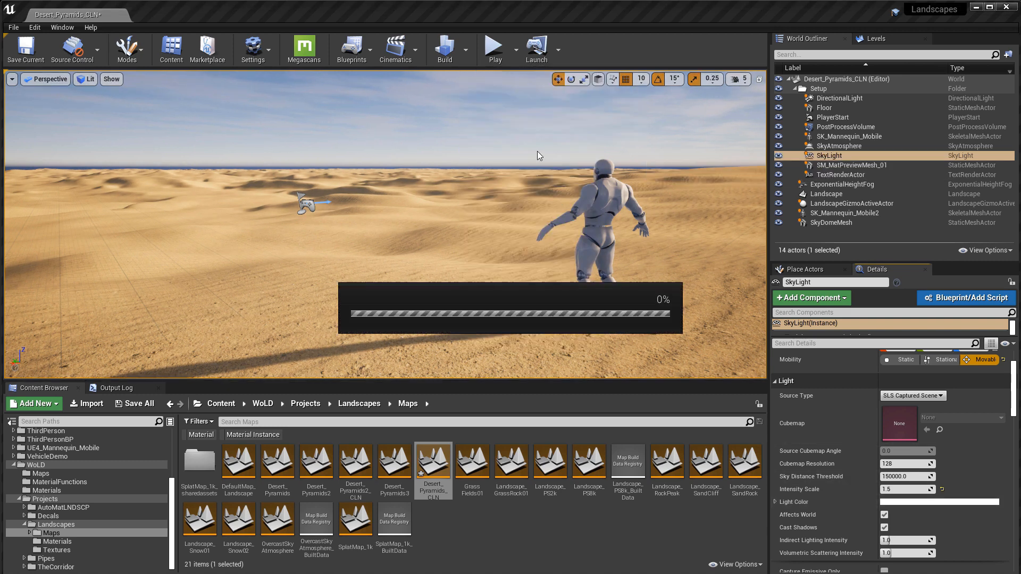
Step: Enable Lower Hemisphere Is Solid Color on the SkyLight and check the shading on the mannequin and sand
mouse_move(630, 273)
right_mouse_down()
mouse_move(626, 290)
mouse_move(639, 274)
right_mouse_up()
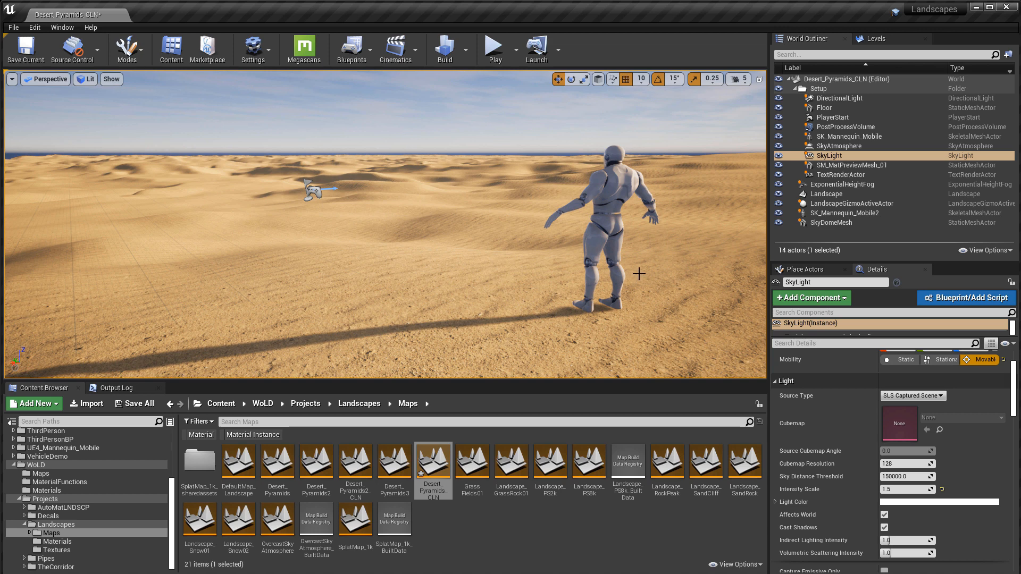
scroll(847, 452, "down", 4)
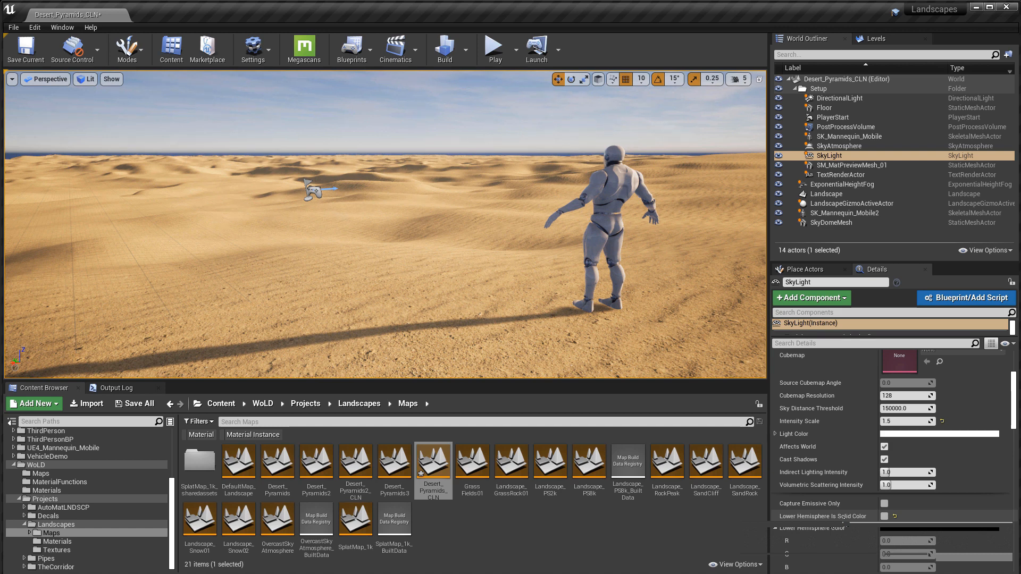
mouse_move(845, 521)
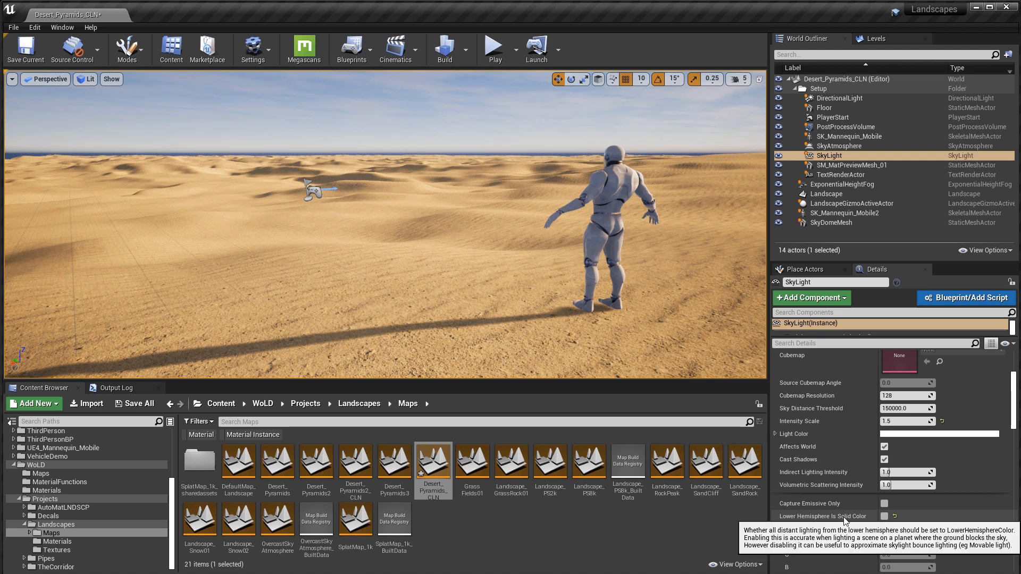
left_click(884, 516)
right_click_drag(679, 326, 704, 326)
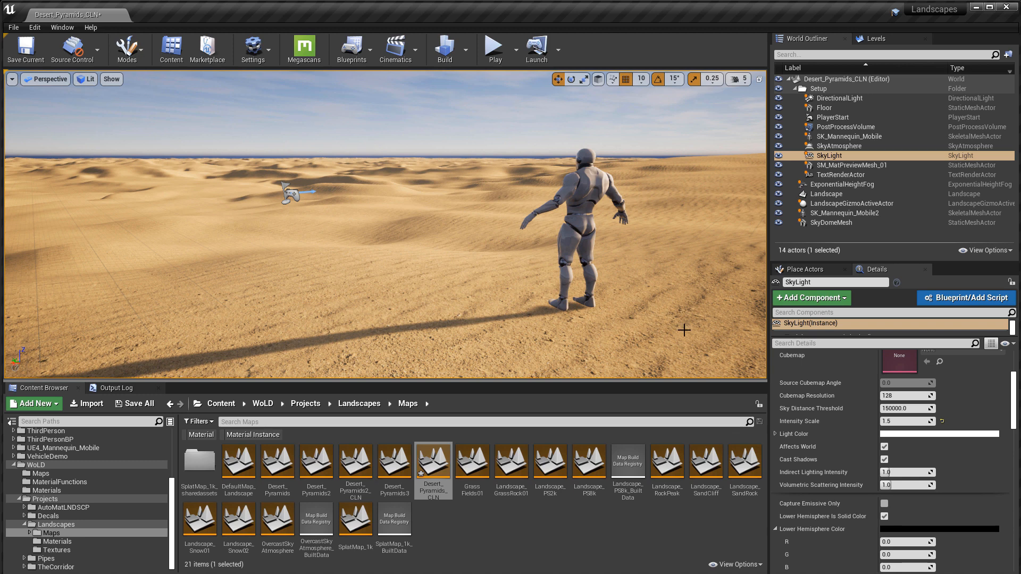
Step: Set the SkyLight's Intensity Scale to 2 and build the reflection captures
left_click(899, 424)
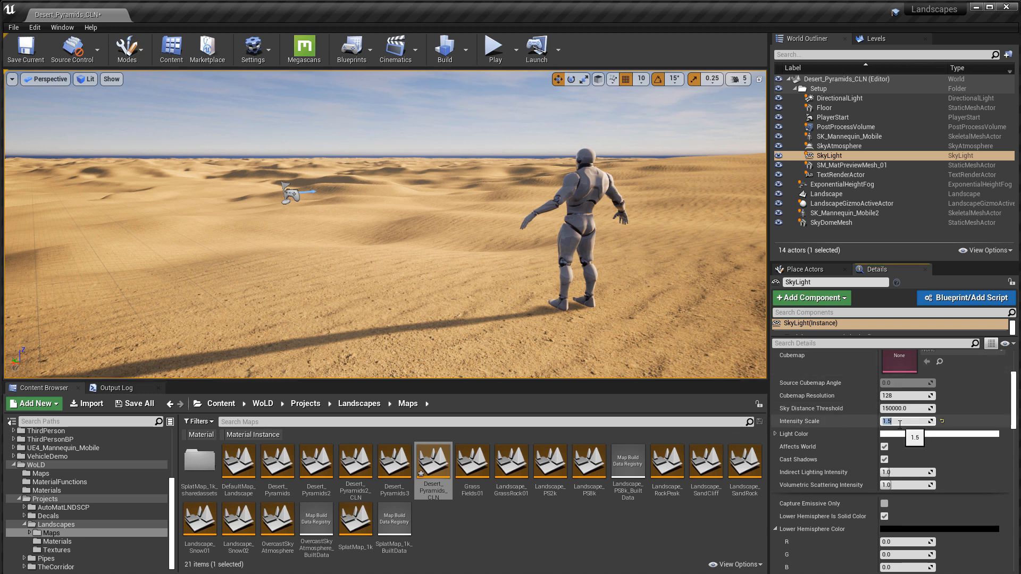
type("2")
key("Return")
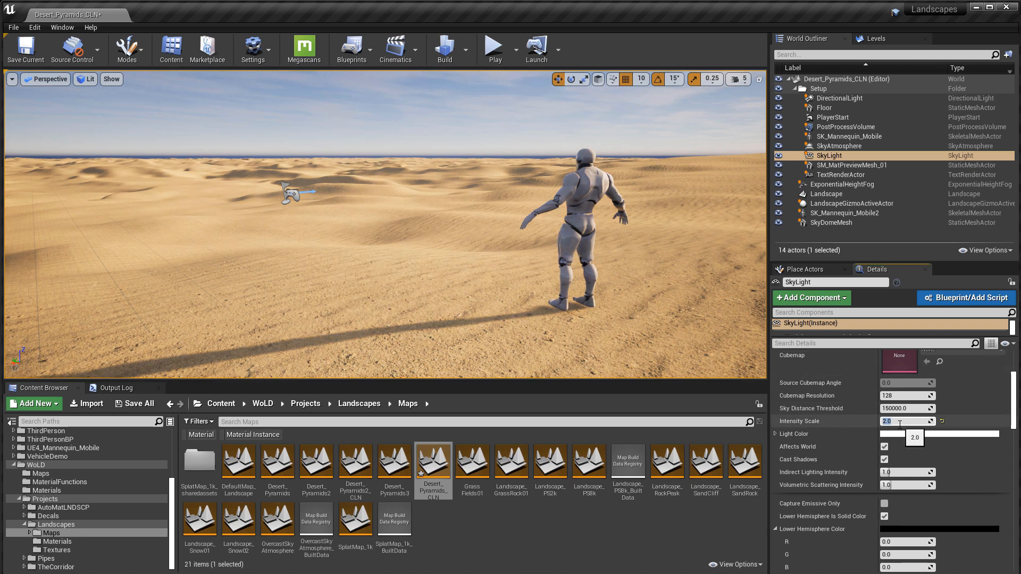
left_click(467, 53)
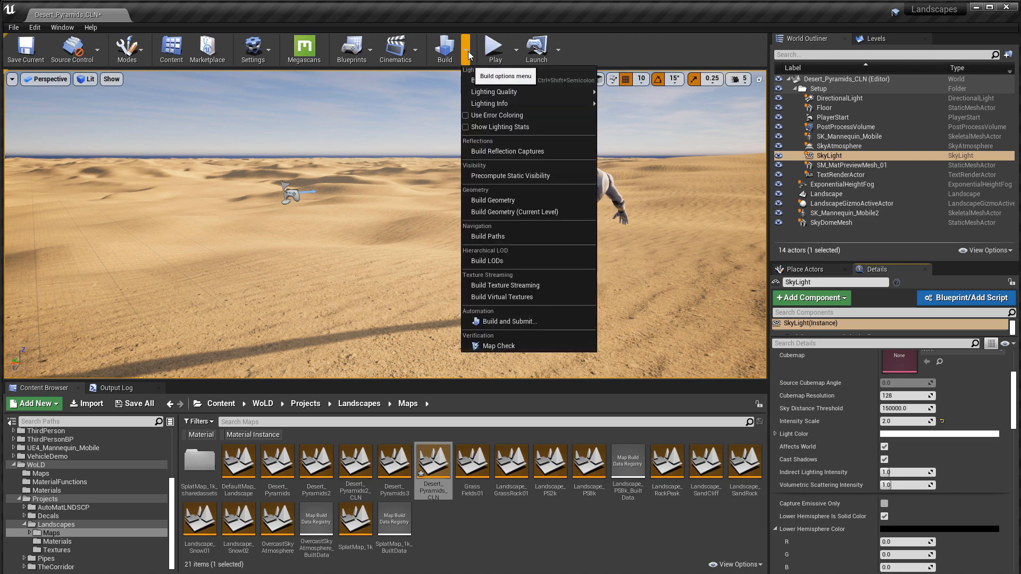
left_click(547, 152)
Step: Play-test the Desert_Pyramids_CLN level, running the mannequin across the dunes to check the lighting on the sand and the character
right_click_drag(630, 253, 615, 278)
key("d")
key("w")
key("alt+p")
key("w")
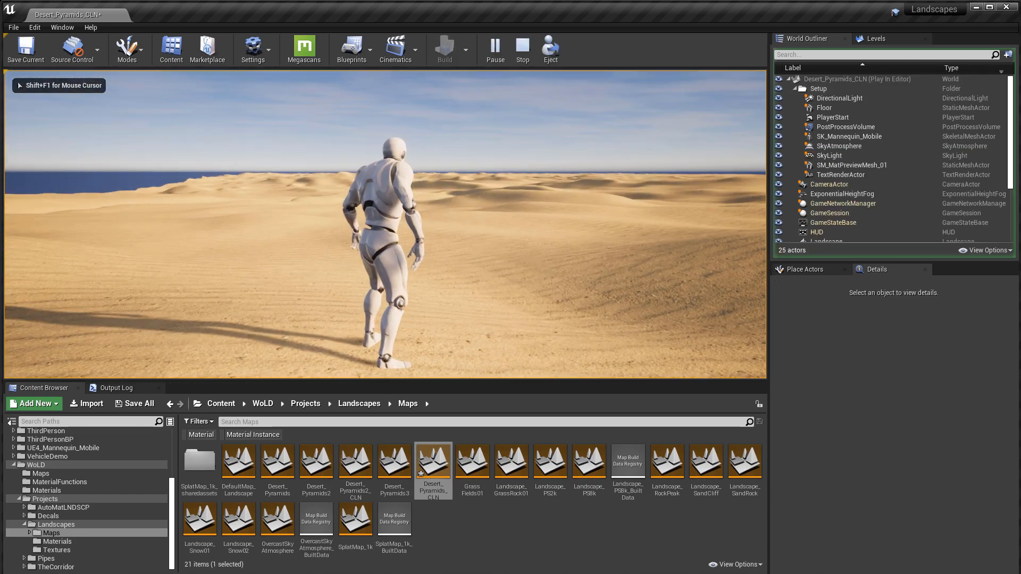
key("w")
key("w")
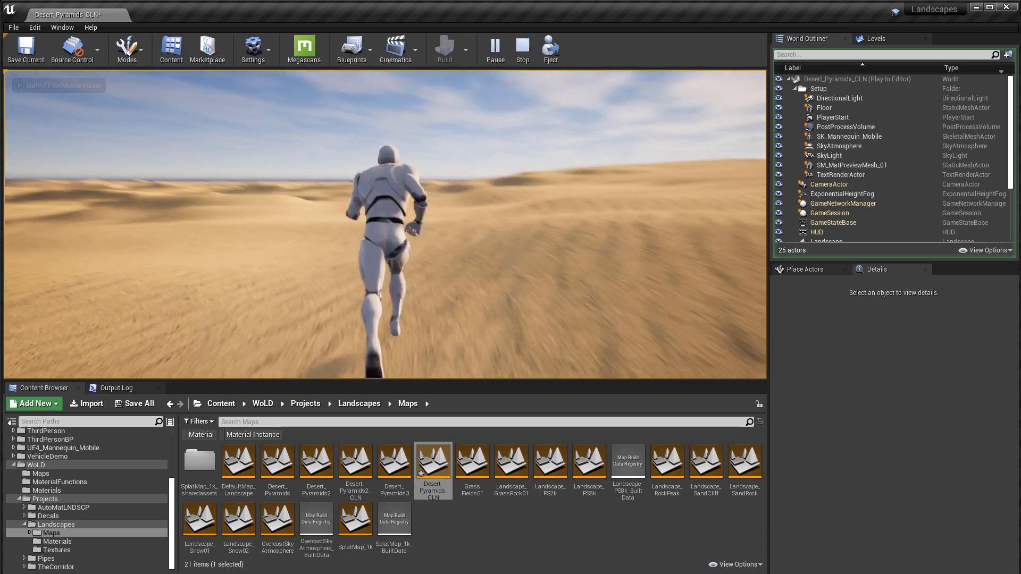
key("w")
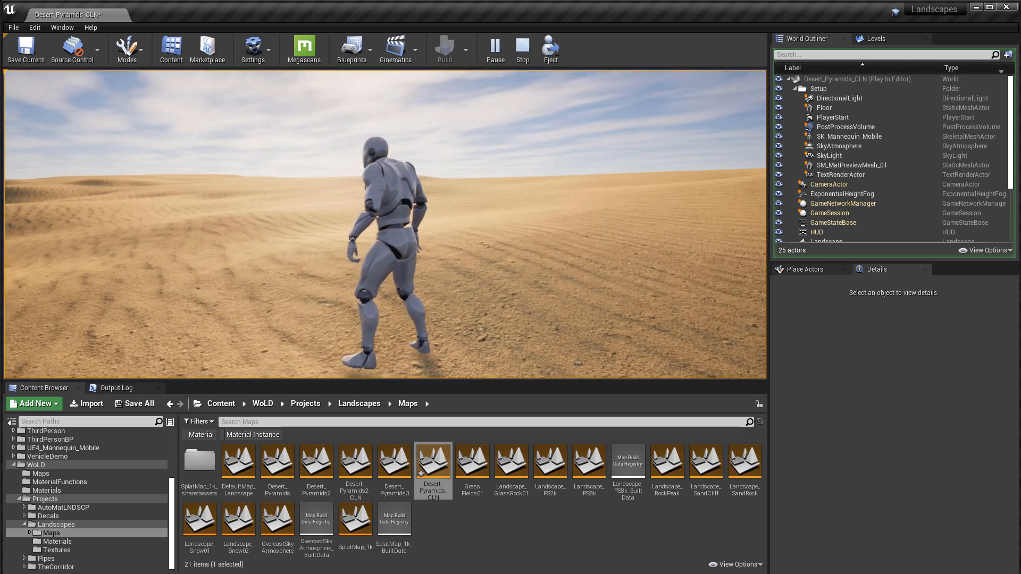
key("Escape")
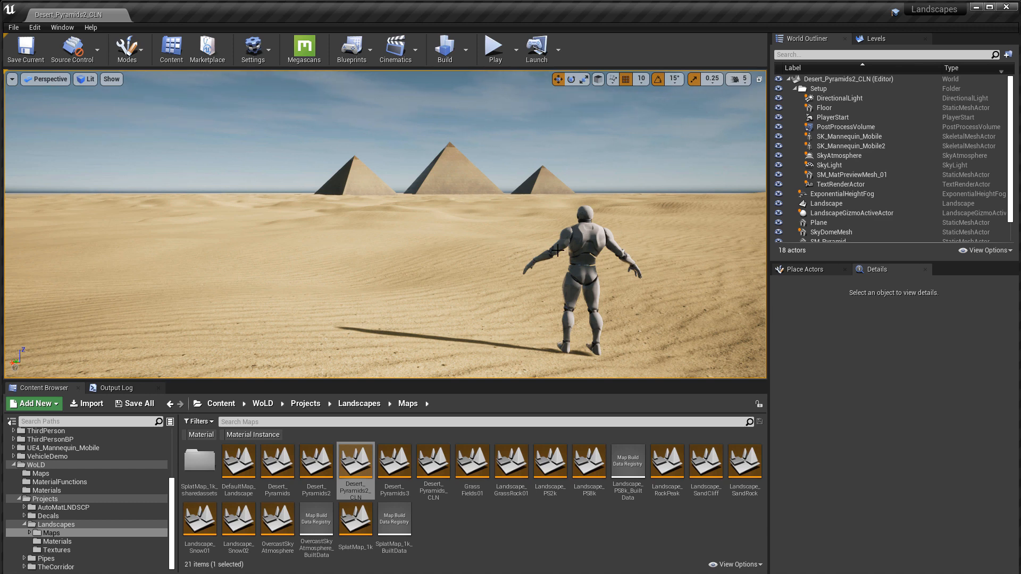
Step: Rotate the sun lower in the Desert_Pyramids2_CLN level so the mannequin and dunes cast longer shadows
right_click_drag(557, 250, 564, 251)
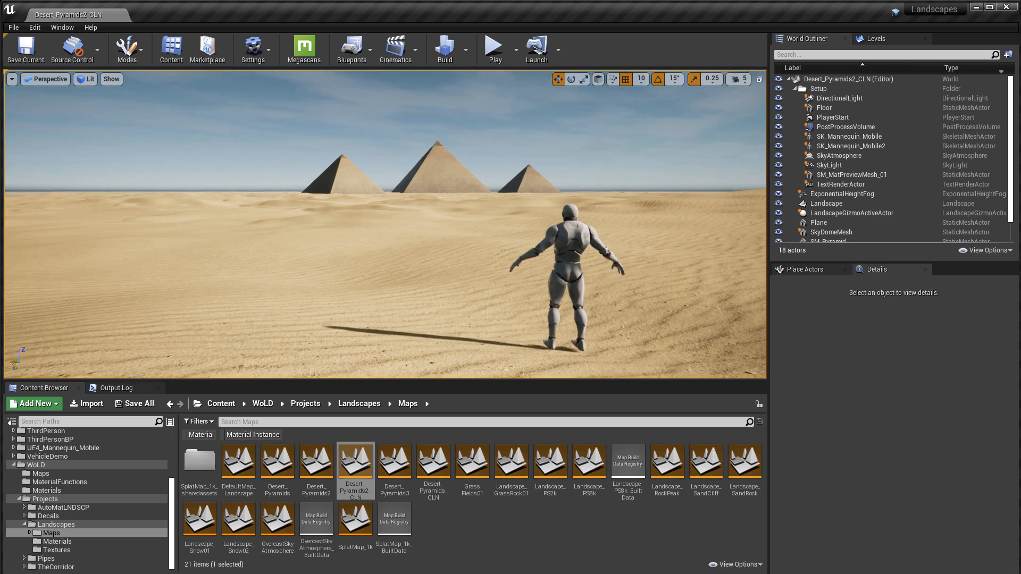
key("ctrl+l")
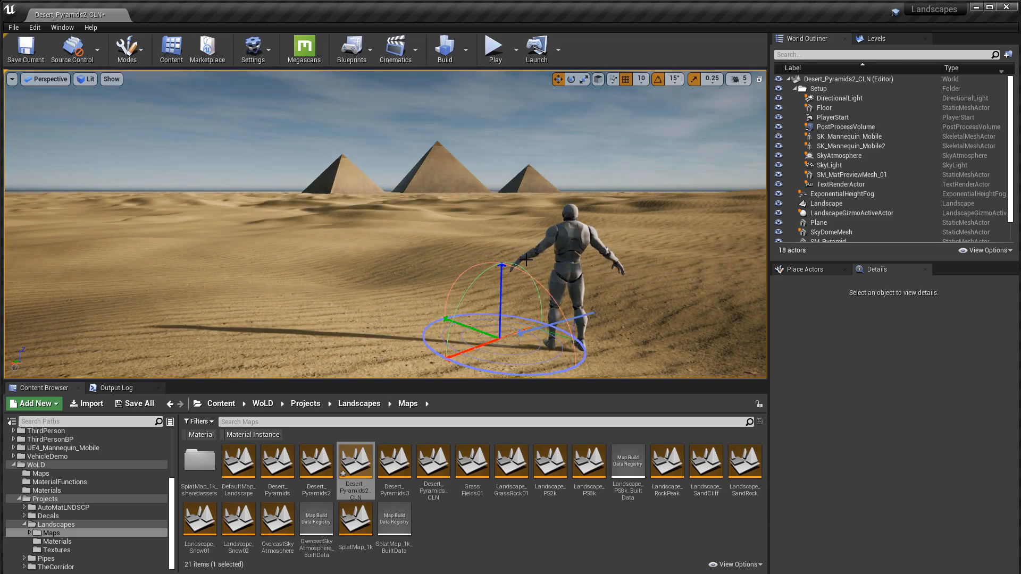
key("ctrl+l")
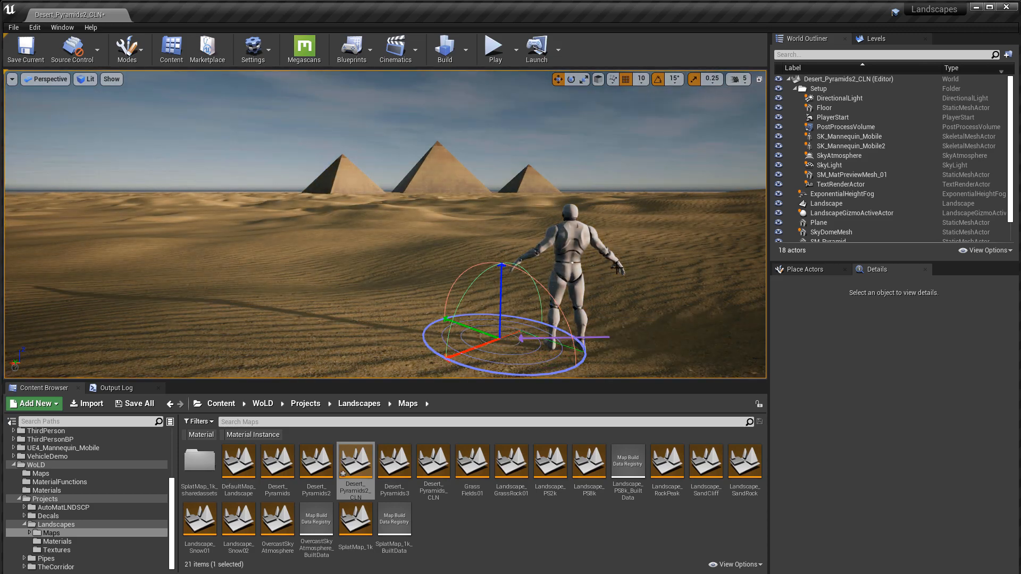
Step: Set the DirectionalLight intensity to 8 lux in Desert_Pyramids2_CLN after trying 6 lux
left_click(845, 99)
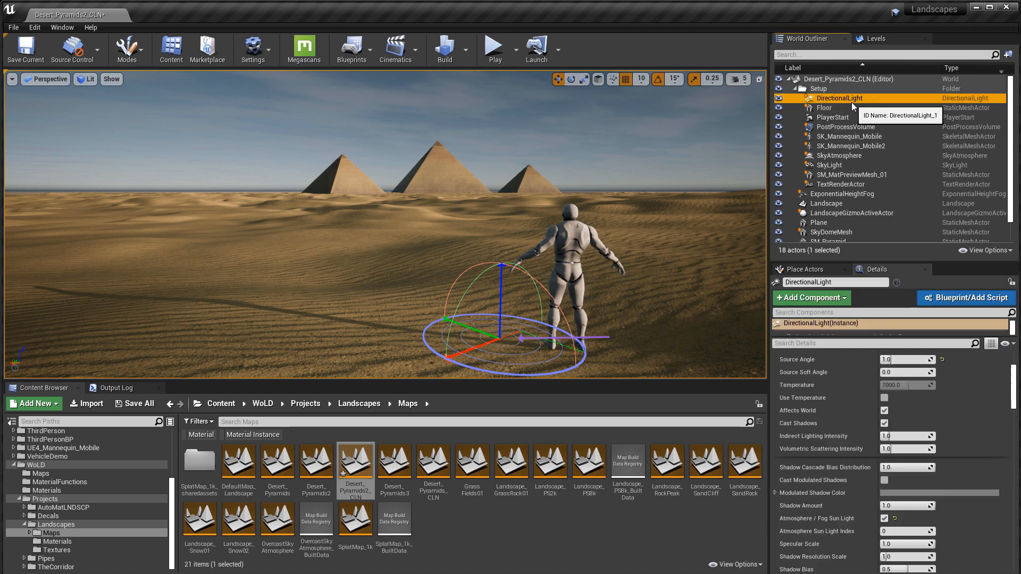
right_click(787, 385)
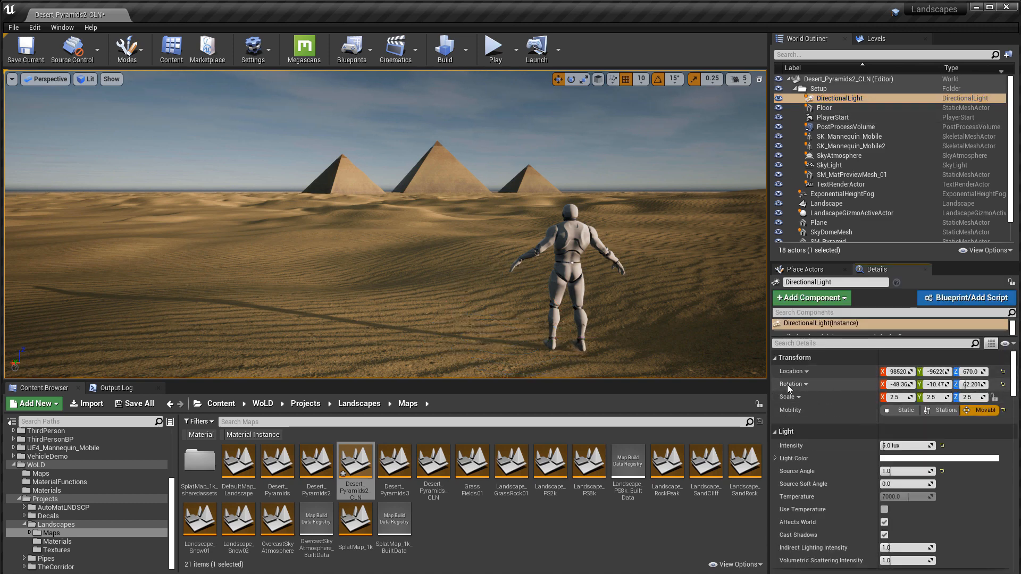
left_click(808, 401)
left_click(907, 446)
type("6")
key("Return")
type("8")
key("Return")
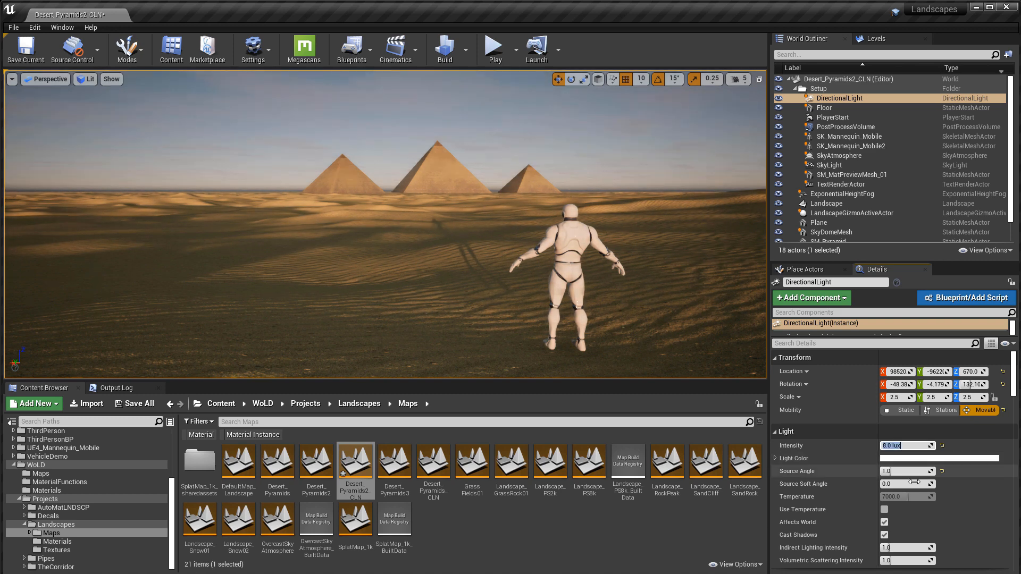
Step: Enable Use Temperature on the DirectionalLight and set its temperature to 7000 after trying 5000
left_click(884, 510)
left_click(943, 497)
type("7000")
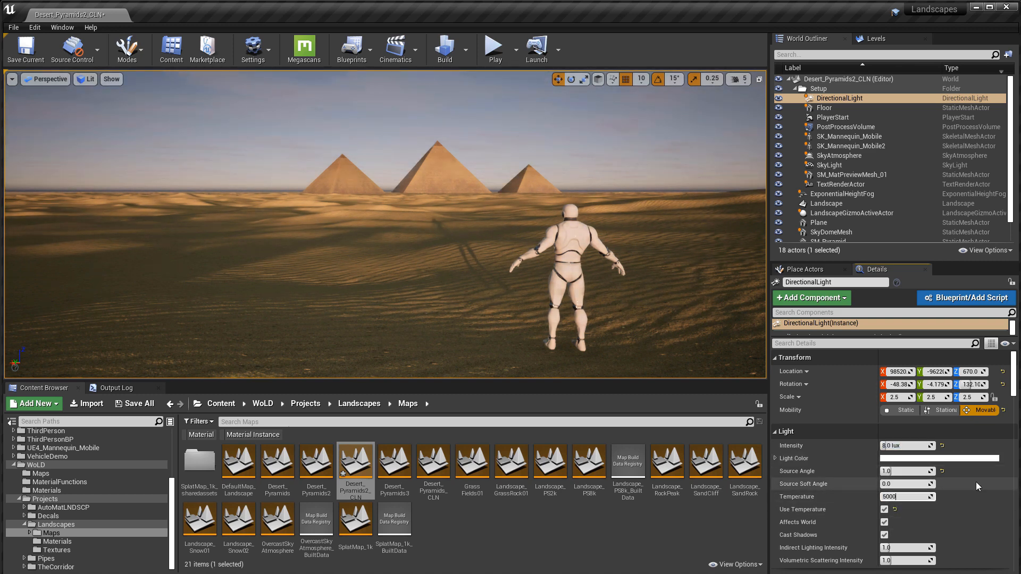
key("Return")
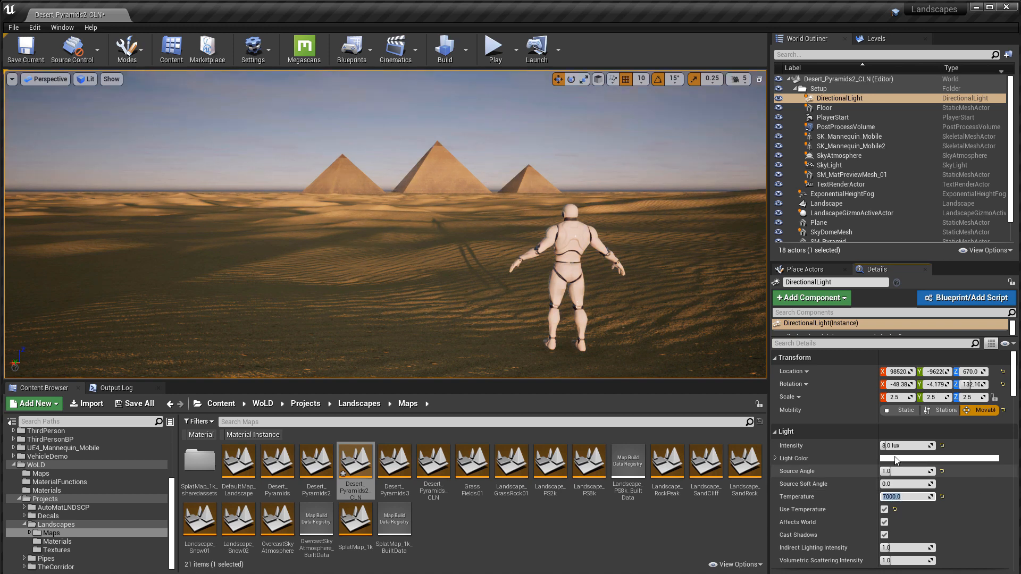
Step: Set the SkyLight's Intensity Scale to 2.5 after trying 2, and build the reflection captures for the pyramid scene
left_click(830, 166)
scroll(891, 481, "down", 2)
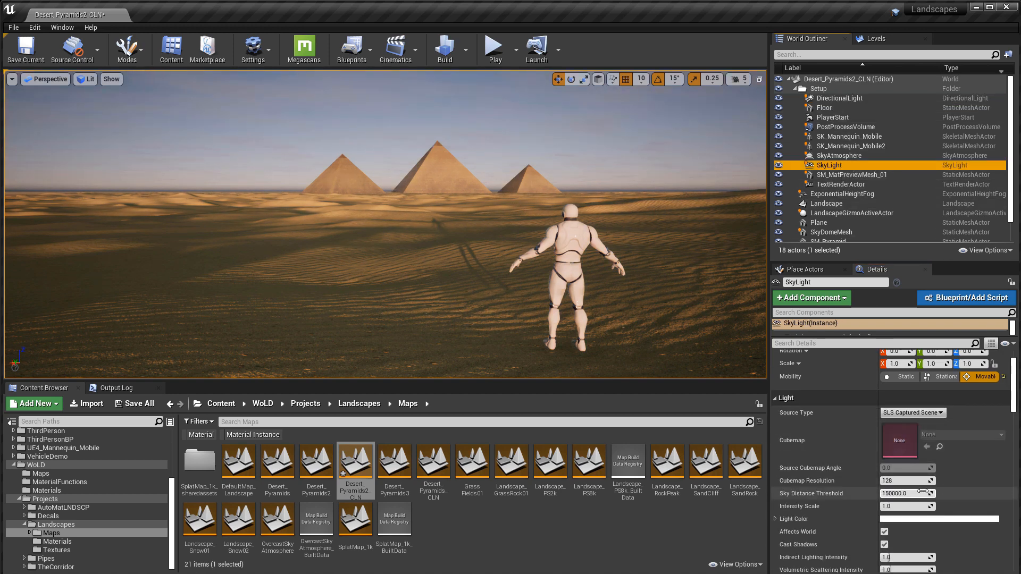
left_click(918, 507)
type("2")
key("Return")
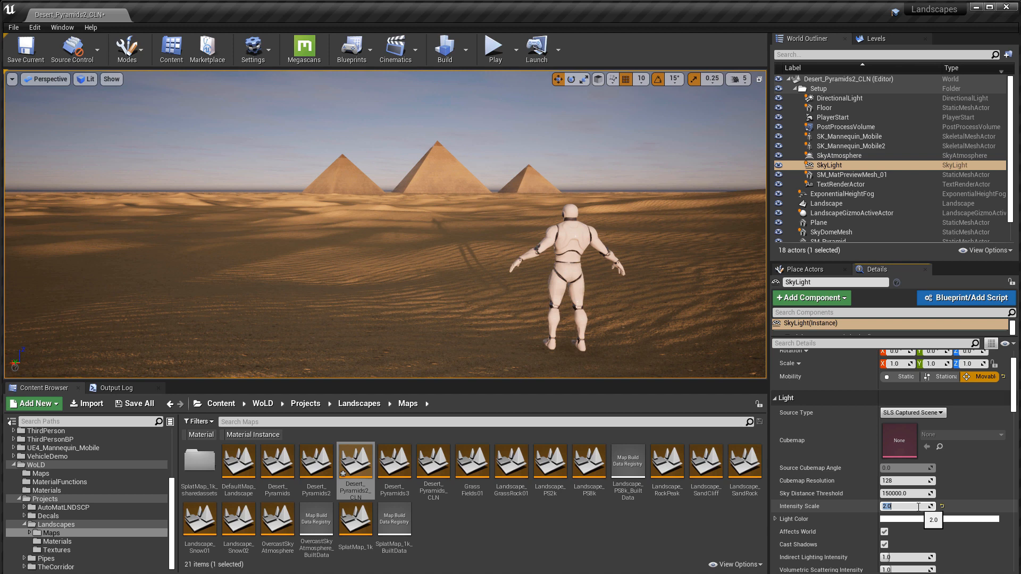
key("Return")
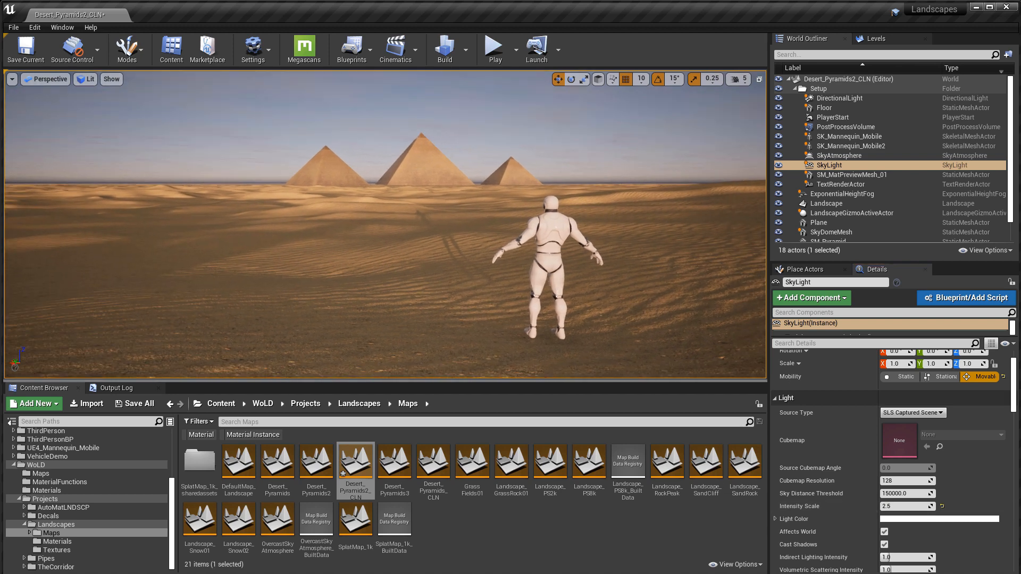
left_click(465, 50)
left_click(542, 151)
mouse_move(617, 276)
right_mouse_down()
mouse_move(590, 276)
mouse_move(620, 277)
right_mouse_up()
Step: Try the SkyLight with Lower Hemisphere Is Solid Color disabled, rebuilding the reflection captures to compare, and enable the option again
scroll(907, 502, "down", 3)
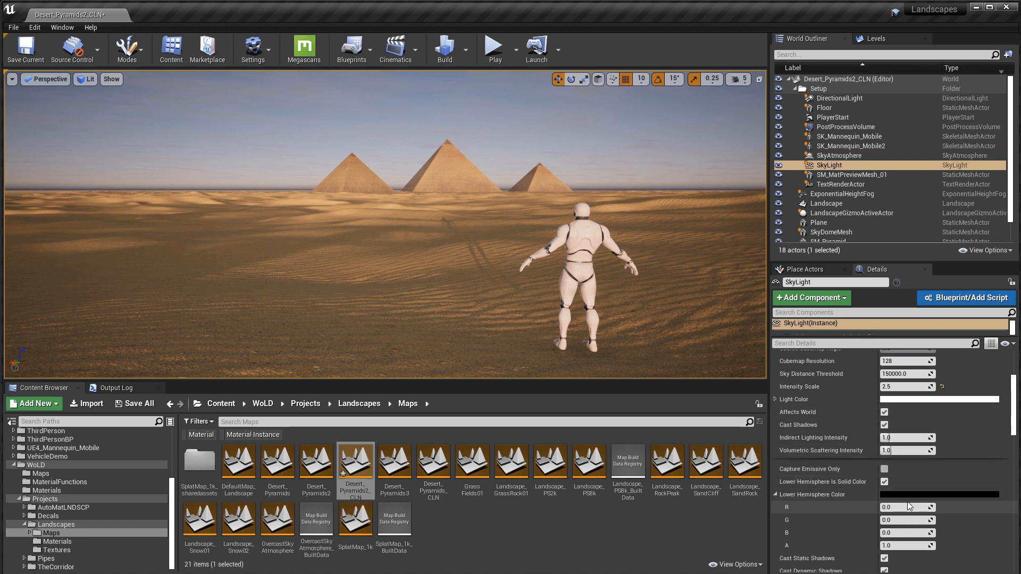
left_click(884, 482)
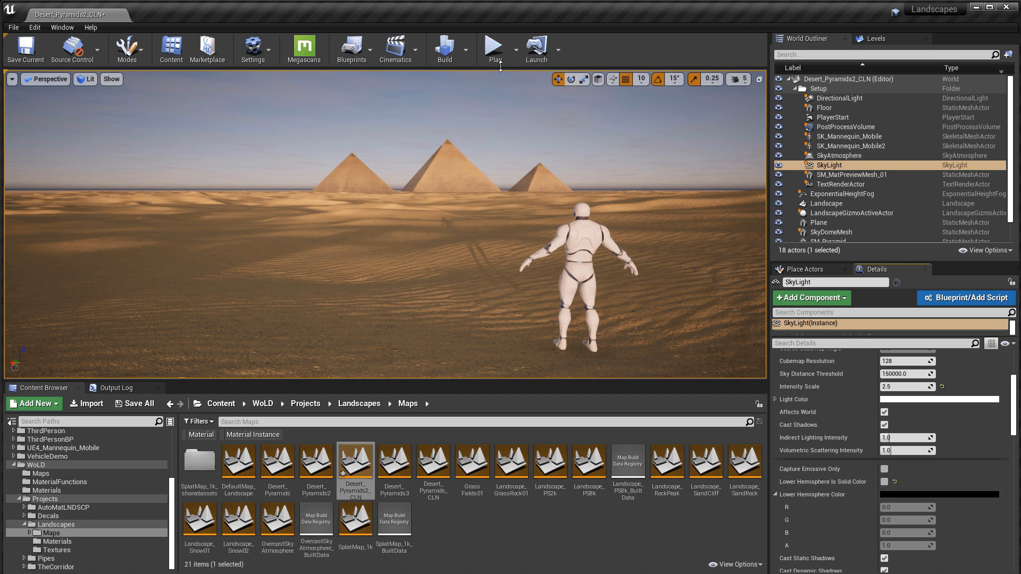
left_click(465, 51)
left_click(536, 151)
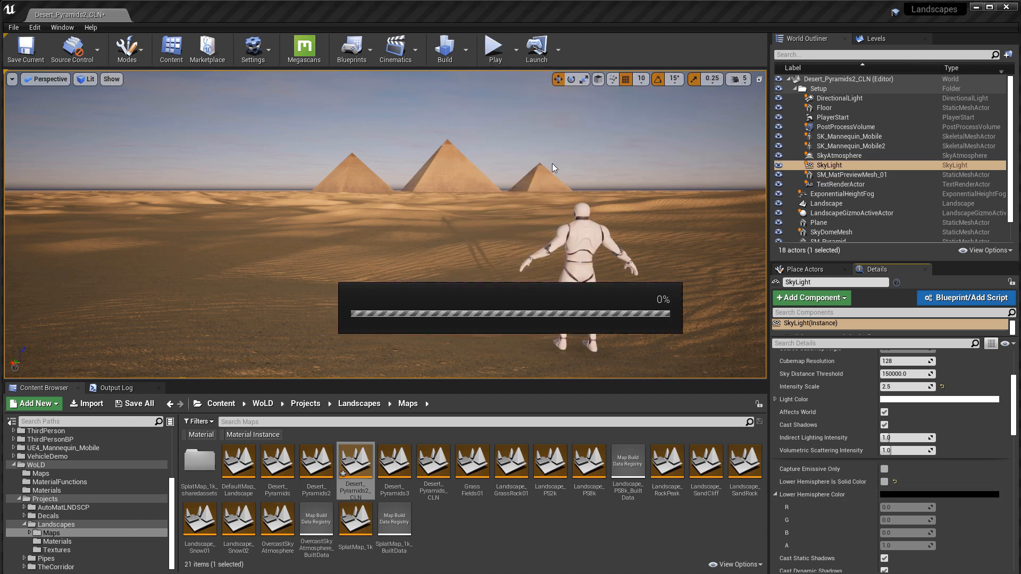
right_click_drag(621, 270, 625, 272)
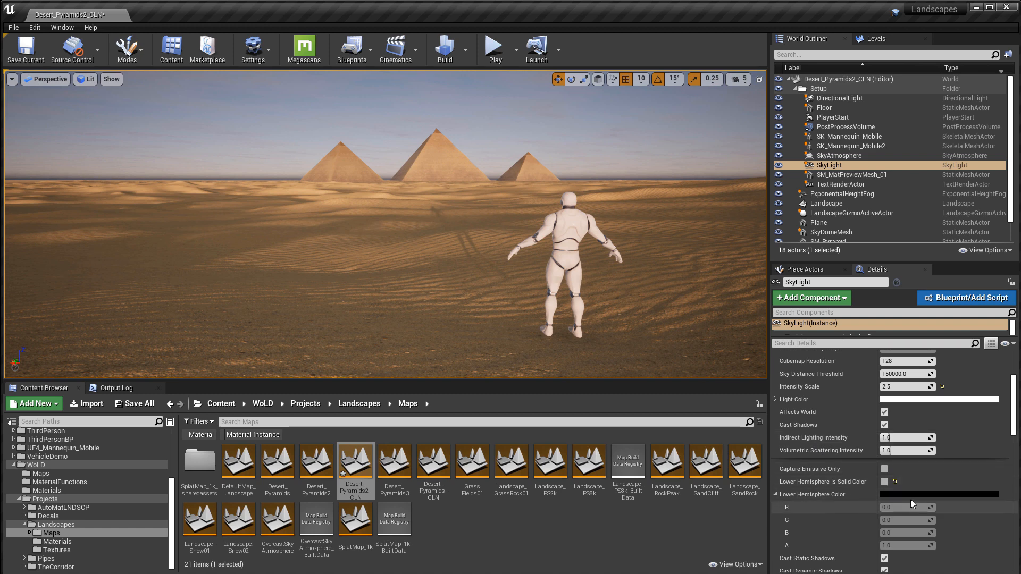
left_click(884, 481)
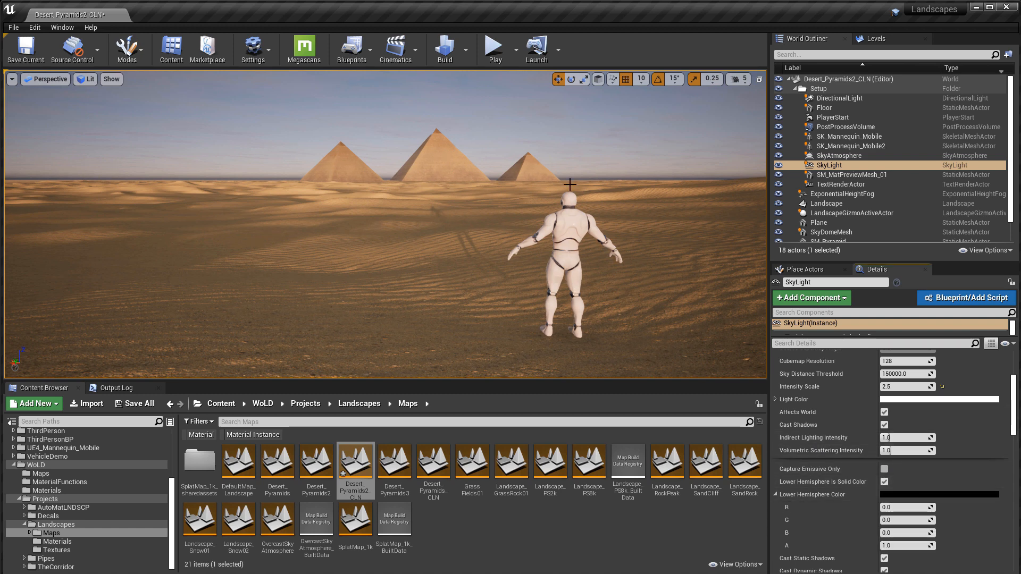
Step: Play-test the Desert_Pyramids2_CLN level, running the mannequin toward the pyramids, and end the session
left_click(494, 52)
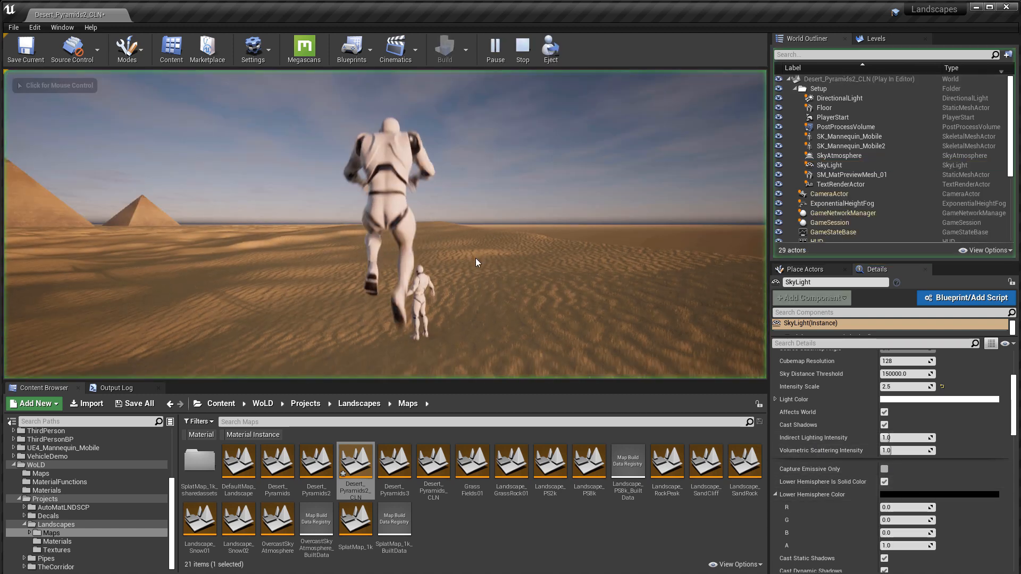
key("w")
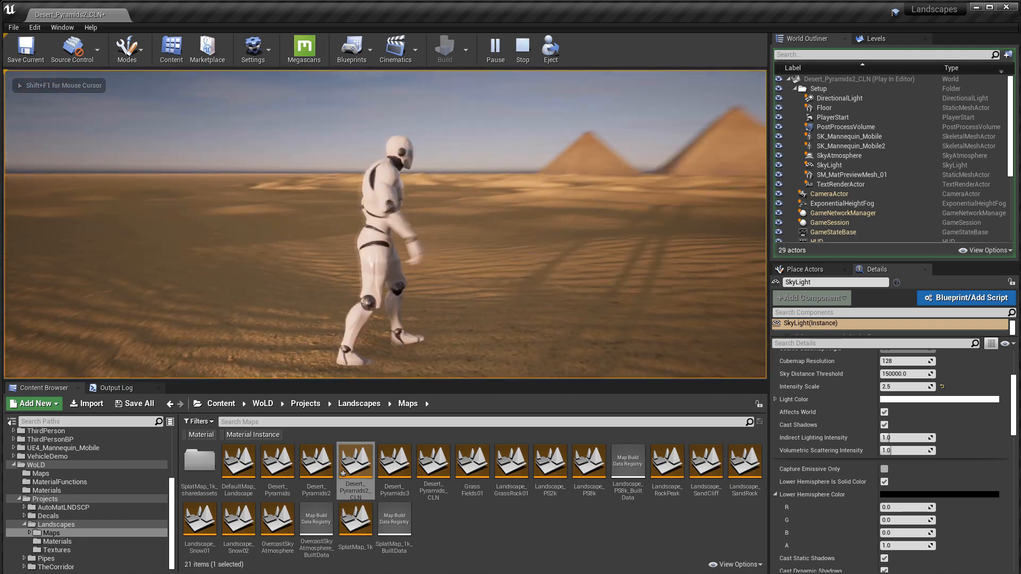
key("w")
key("w")
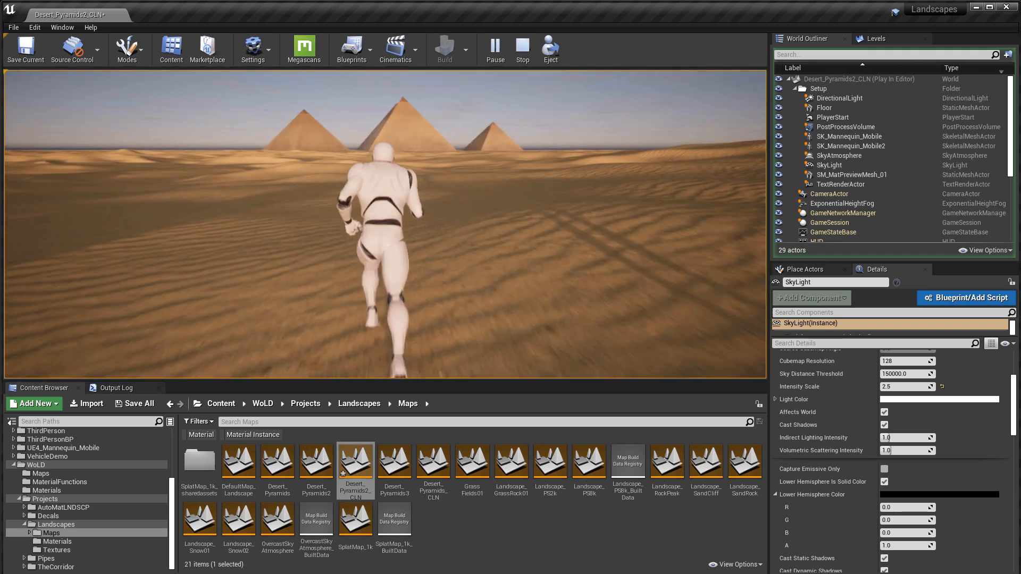
key("Escape")
Step: Examine the lighting on the pyramids, dunes and mannequin from several viewpoints in the editor
key("s")
mouse_move(371, 273)
right_mouse_down()
mouse_move(388, 279)
mouse_move(374, 278)
right_mouse_up()
key("q")
key("w")
key("d")
key("e")
key("d")
key("w")
key("q")
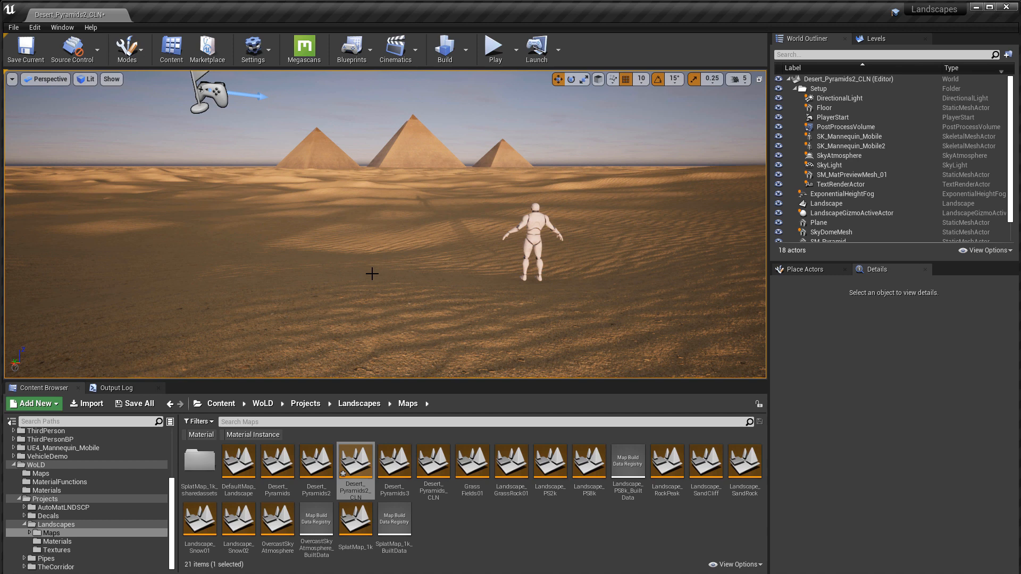
Step: Open the Desert_Pyramids_CLN level and review the SkyAtmosphere's absorption and Sky Luminance Factor settings
double_click(433, 462)
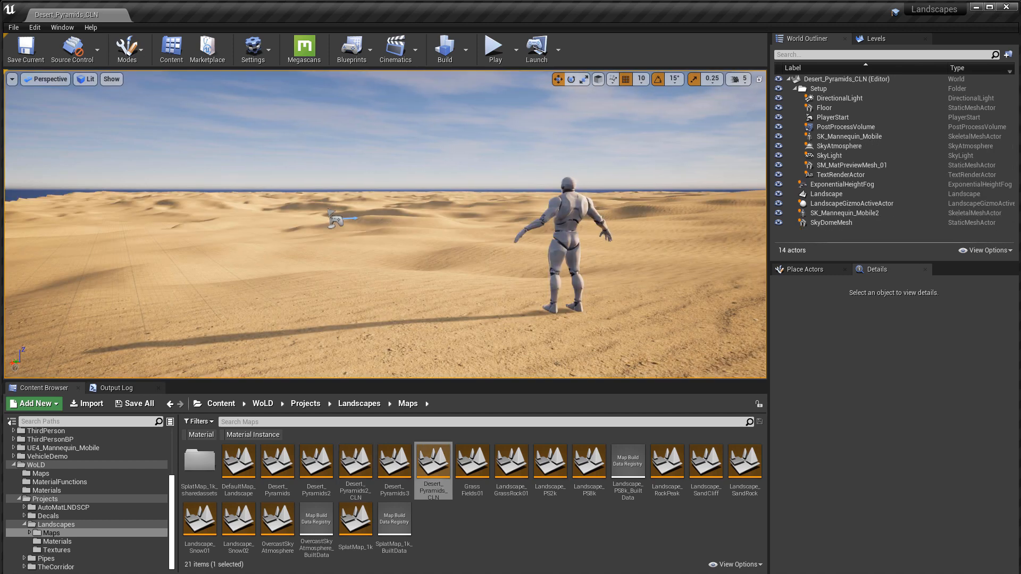
left_click(847, 147)
right_click_drag(716, 279, 717, 279)
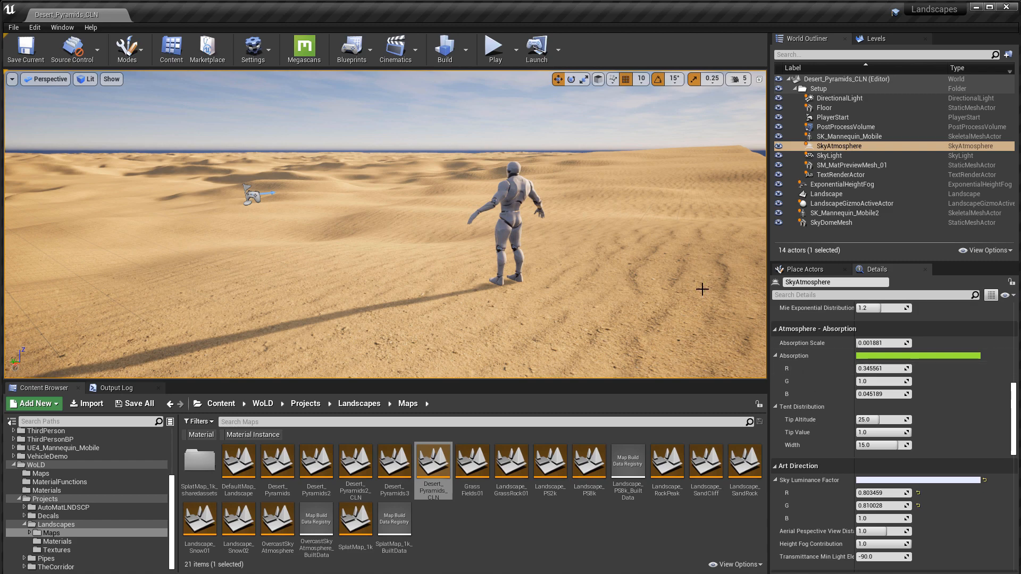
Step: Rotate the sun through high and horizon-level positions, and leave it low above the horizon for long dune shadows
key("ctrl+l")
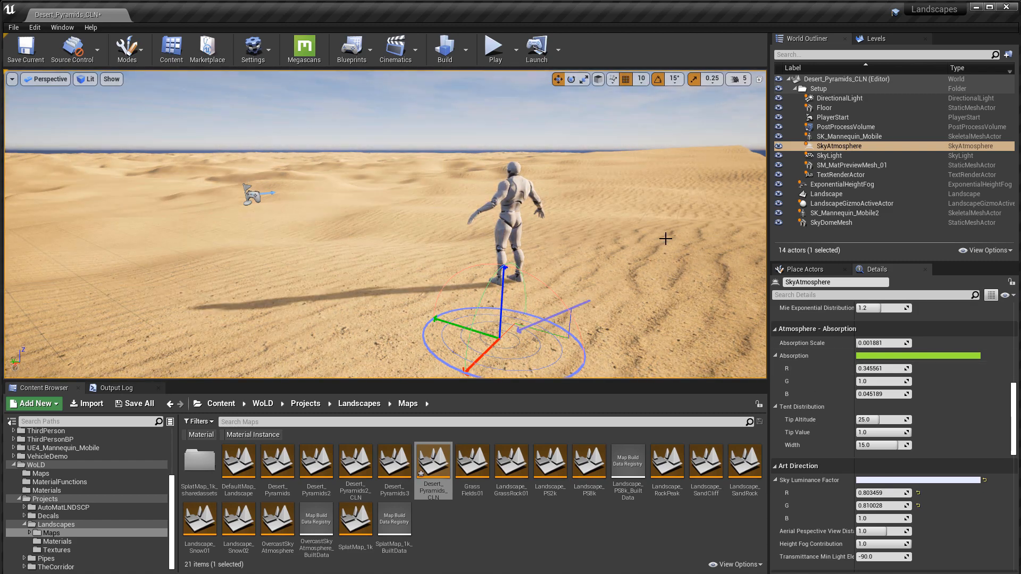
right_click_drag(665, 237, 666, 237)
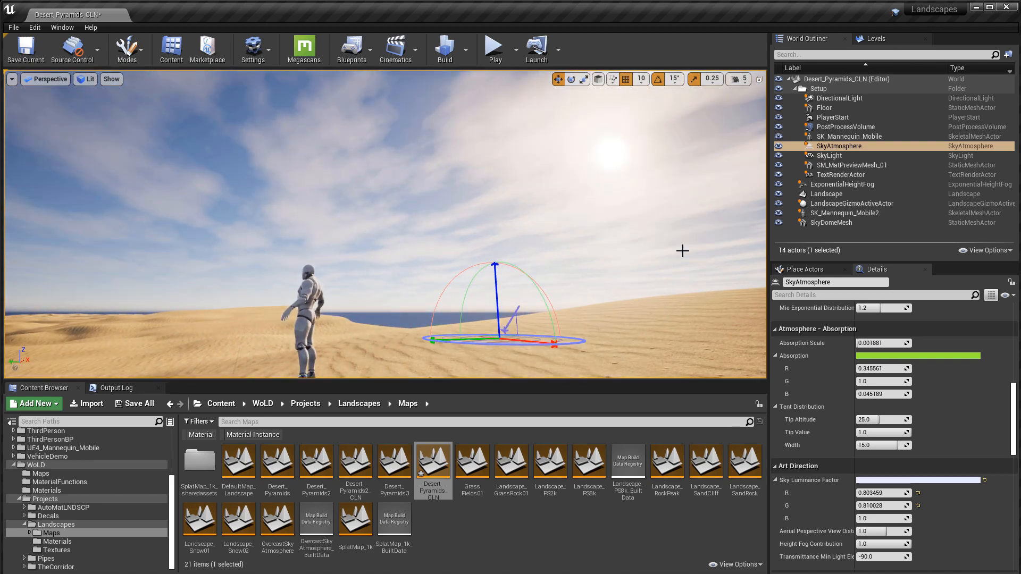
key("ctrl+l")
key("ctrl+l")
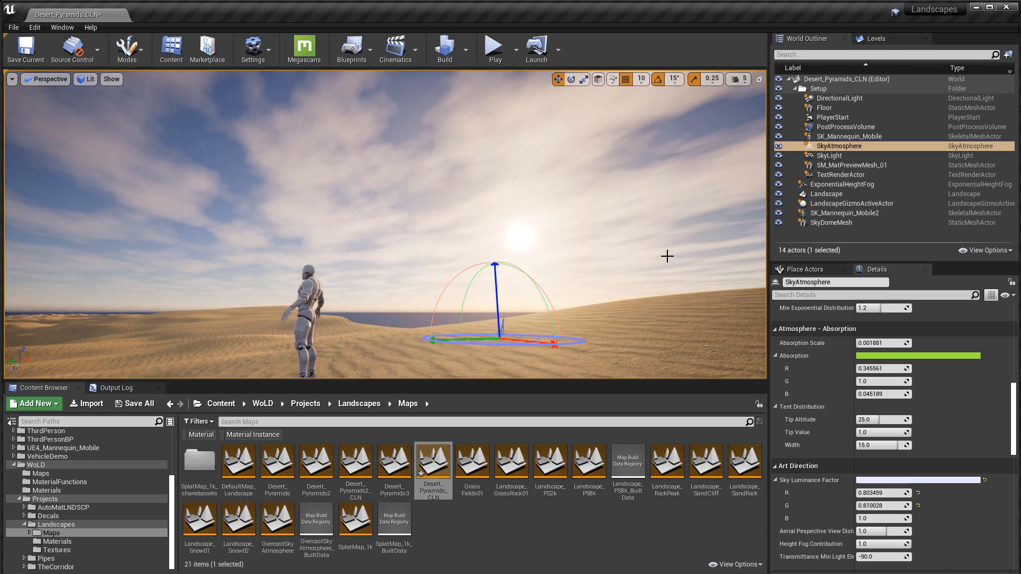
right_click_drag(667, 256, 688, 269)
key("ctrl+l")
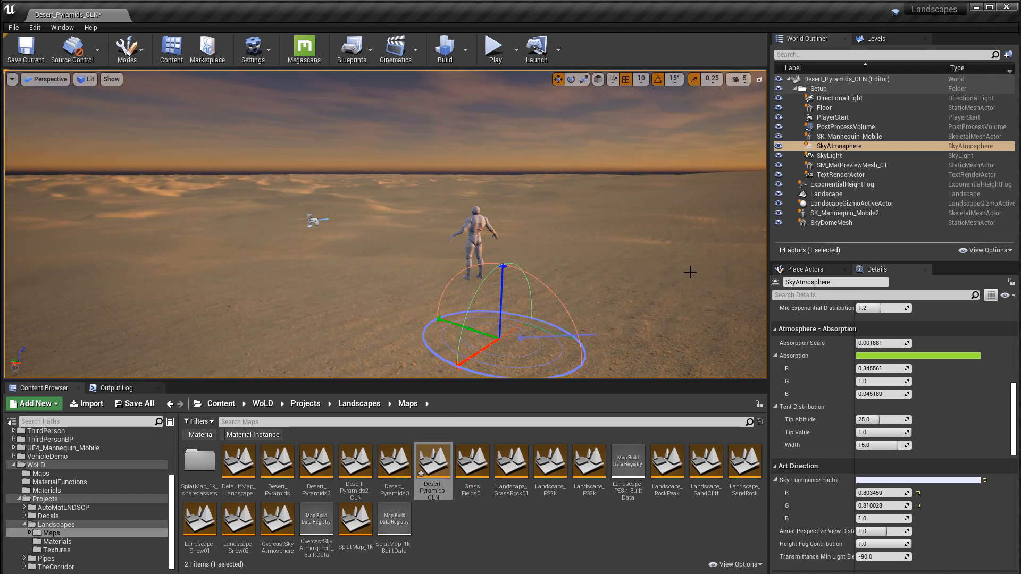
key("ctrl+l")
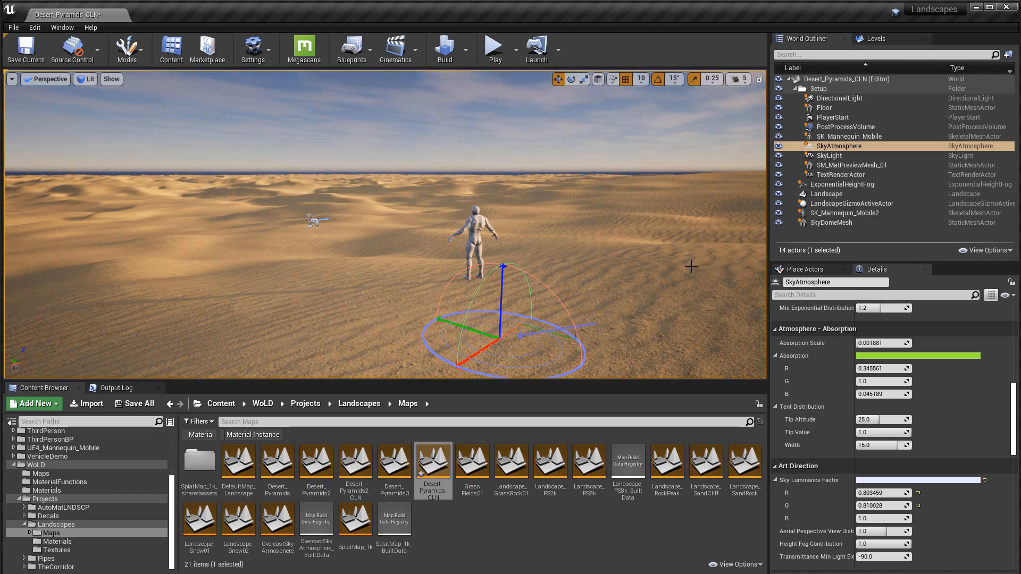
Step: Set the DirectionalLight's intensity to 5 lux and check the dunes around the mannequin
left_click(840, 98)
scroll(857, 400, "down", 5)
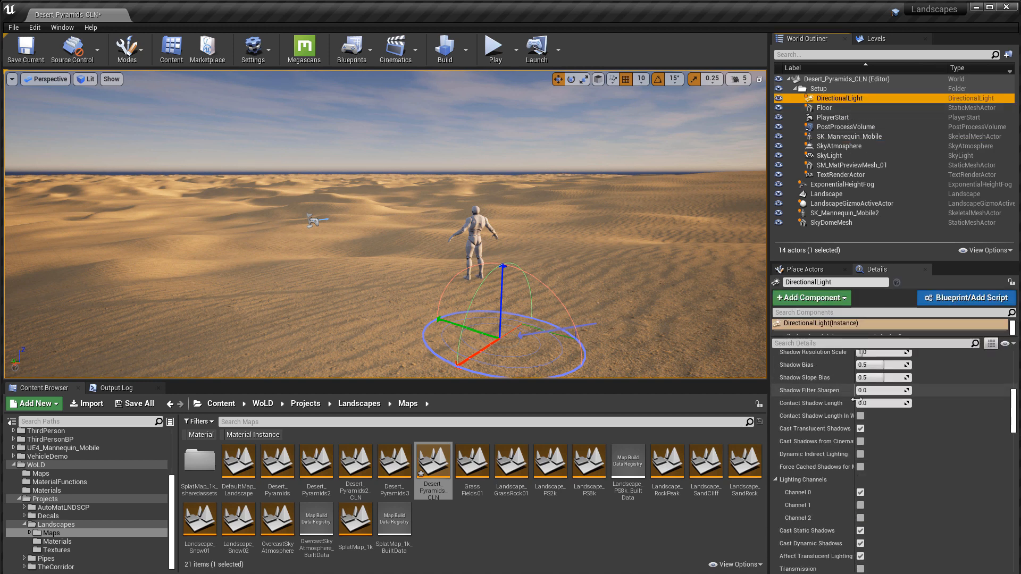
scroll(857, 400, "up", 3)
left_click(892, 385)
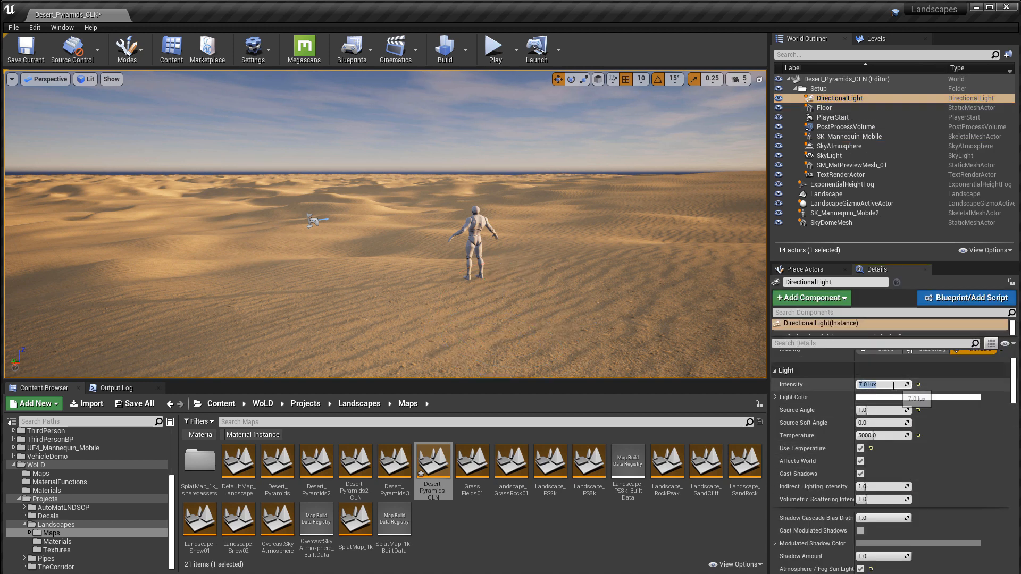
type("7")
key("Return")
type("5")
key("Return")
right_click_drag(601, 256, 610, 235)
key("w")
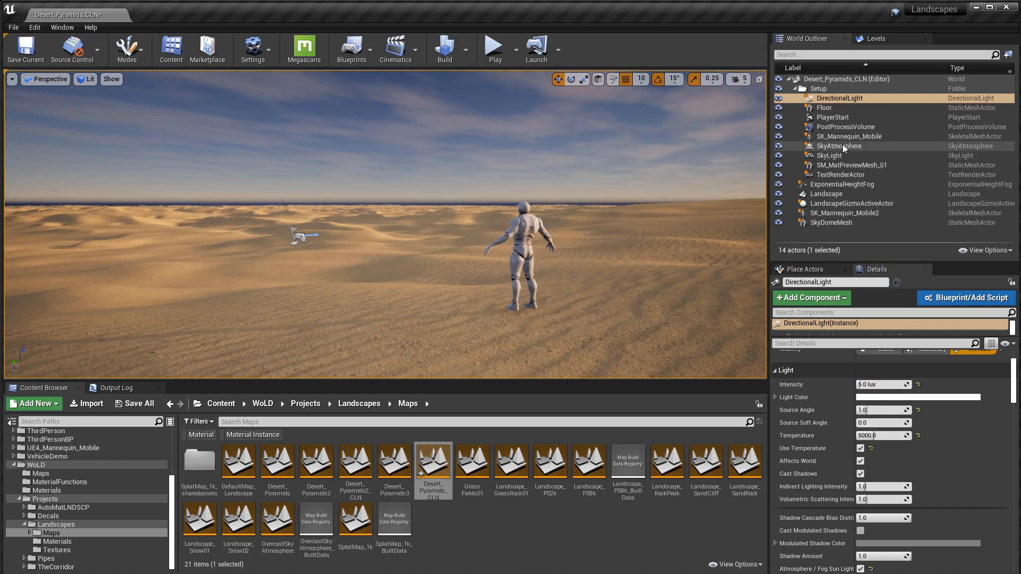
Step: Set the SkyLight's Intensity Scale to 4.5 and check the brightened shadows on the dunes
left_click(844, 147)
scroll(894, 316, "down", 2)
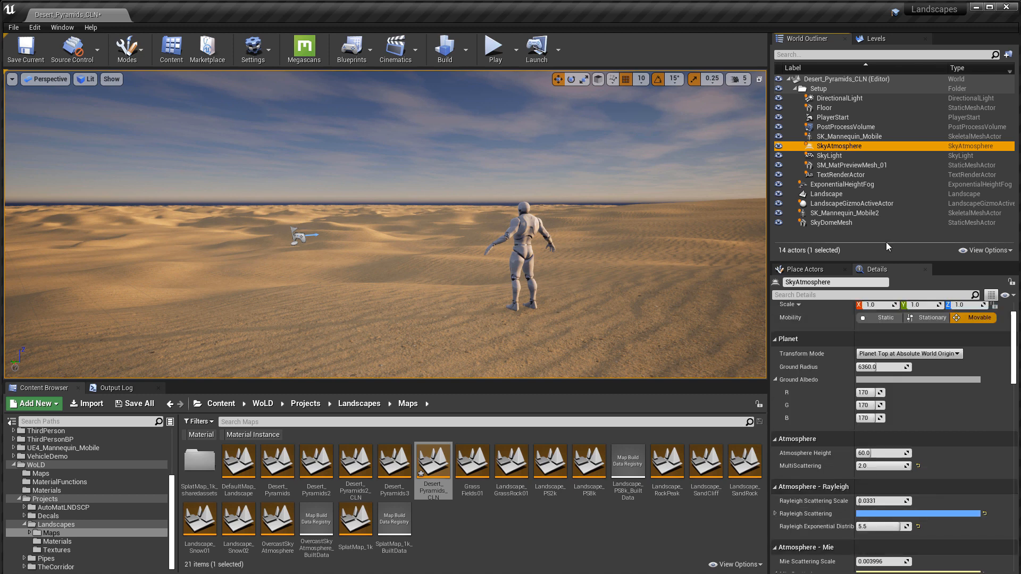
left_click(829, 155)
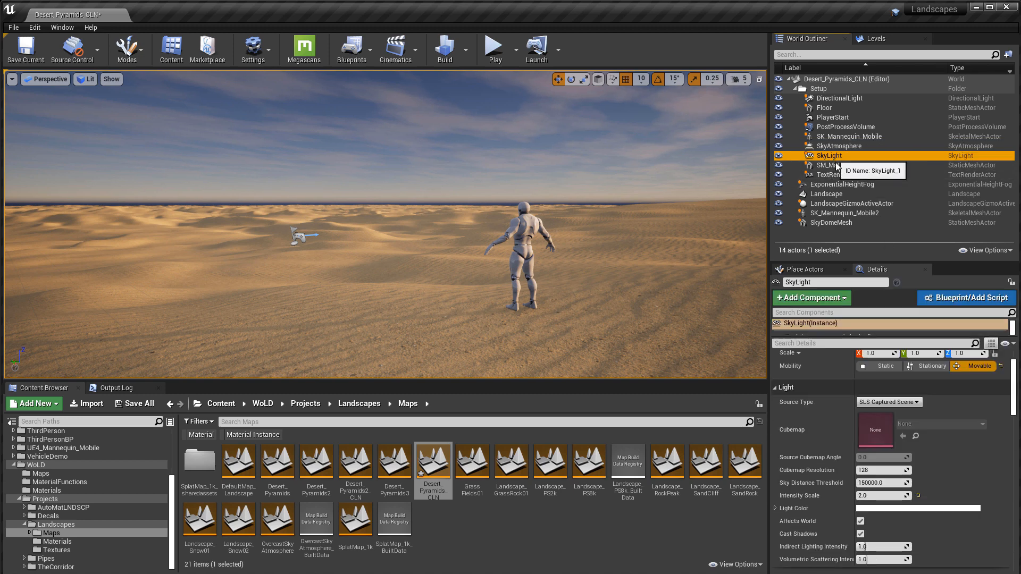
left_click(877, 487)
key("Return")
right_click_drag(627, 343, 619, 346)
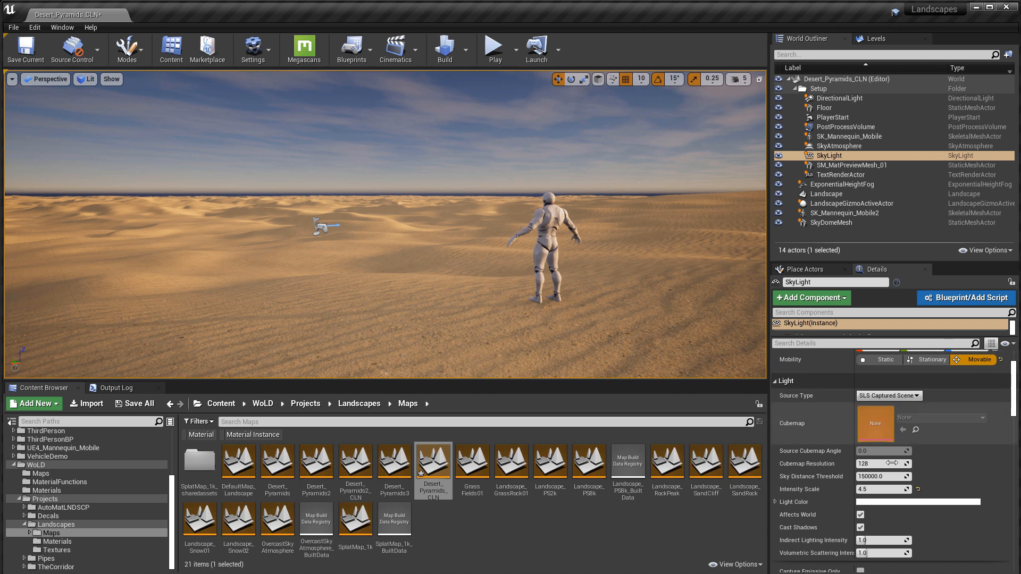
Step: Set the SkyLight's Intensity Scale to 1.5 and build the reflection captures
left_click(870, 489)
type("1.5")
key("Return")
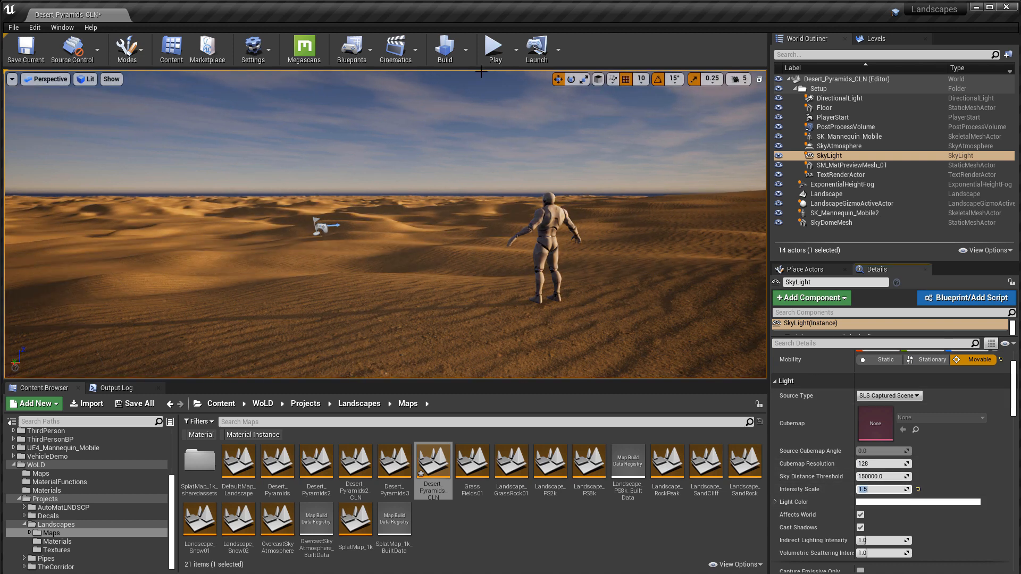
left_click(465, 50)
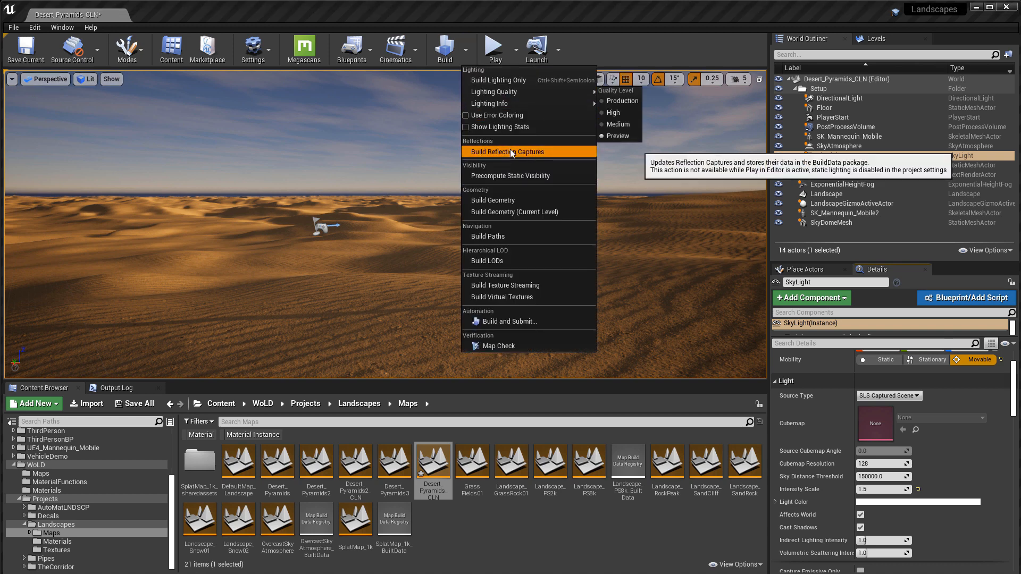
left_click(509, 149)
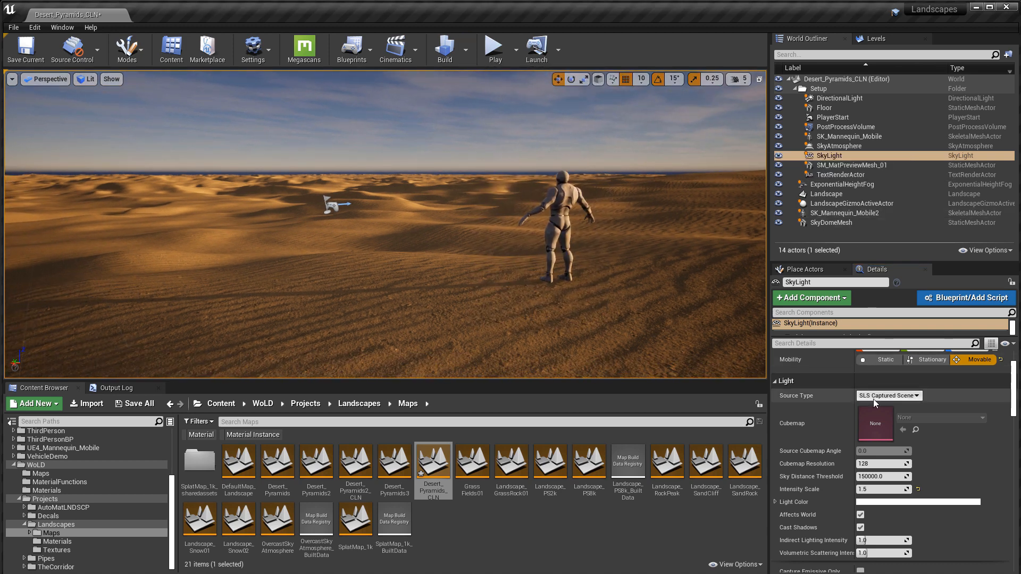
Step: Set the DirectionalLight's intensity to 6 lux and rotate the sun so the mannequin casts a long sideways shadow
left_click(845, 98)
left_click(882, 447)
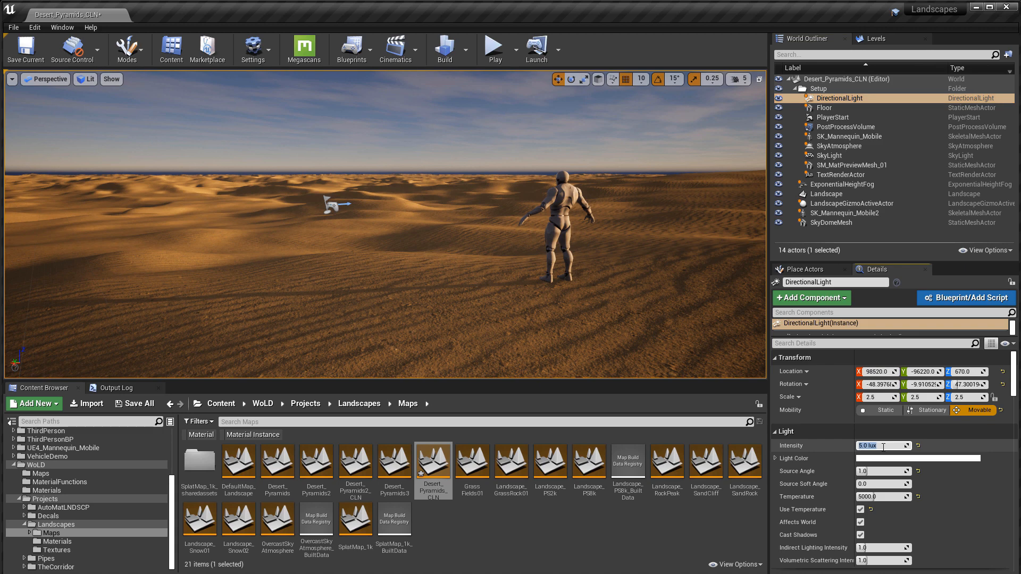
key("Return")
right_click_drag(687, 262, 701, 254)
key("ctrl+l")
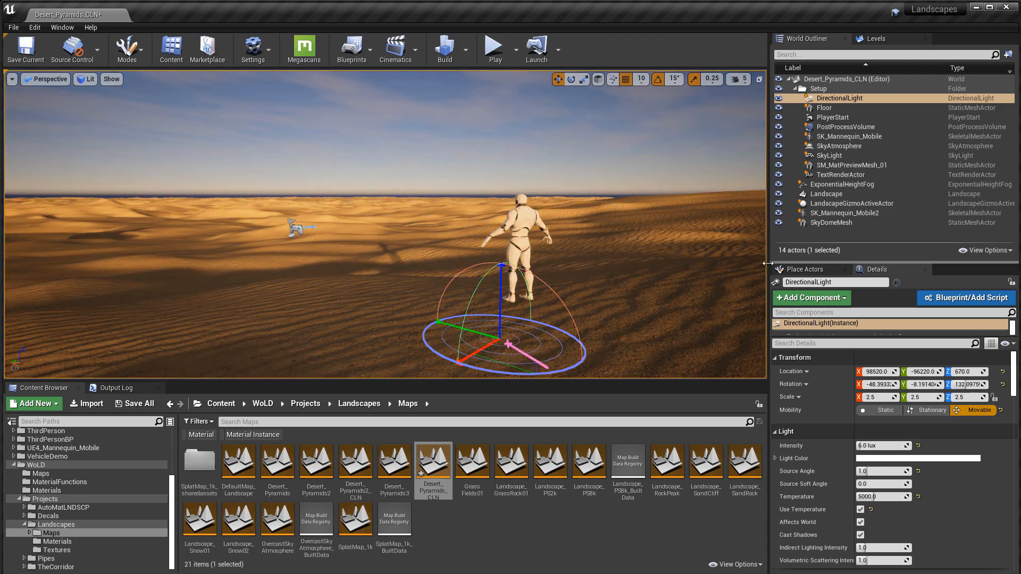
right_click_drag(700, 252, 677, 247)
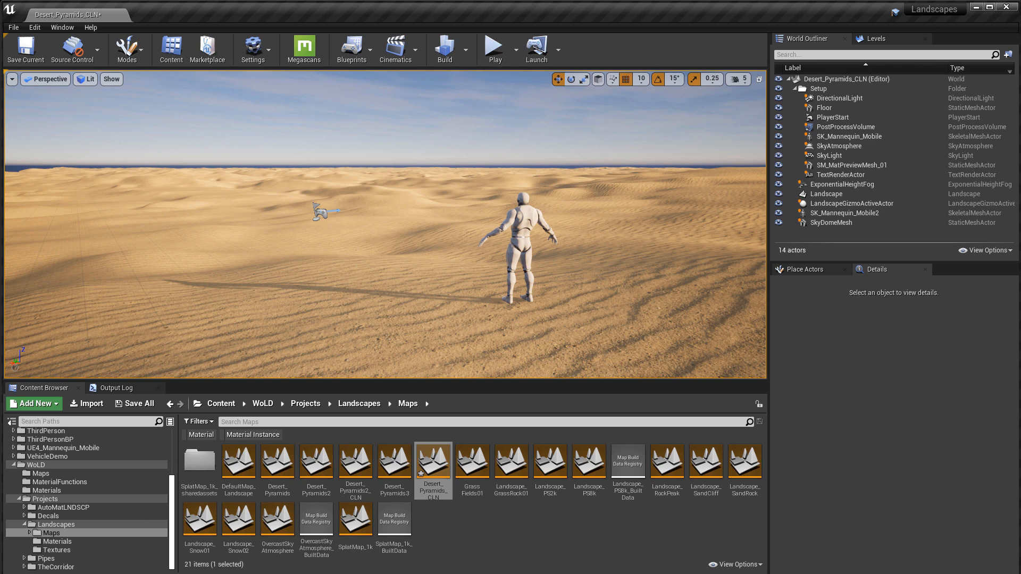
Step: Lower the SkyAtmosphere's Rayleigh Scattering Scale to about 0.023
left_click(872, 146)
scroll(883, 394, "down", 5)
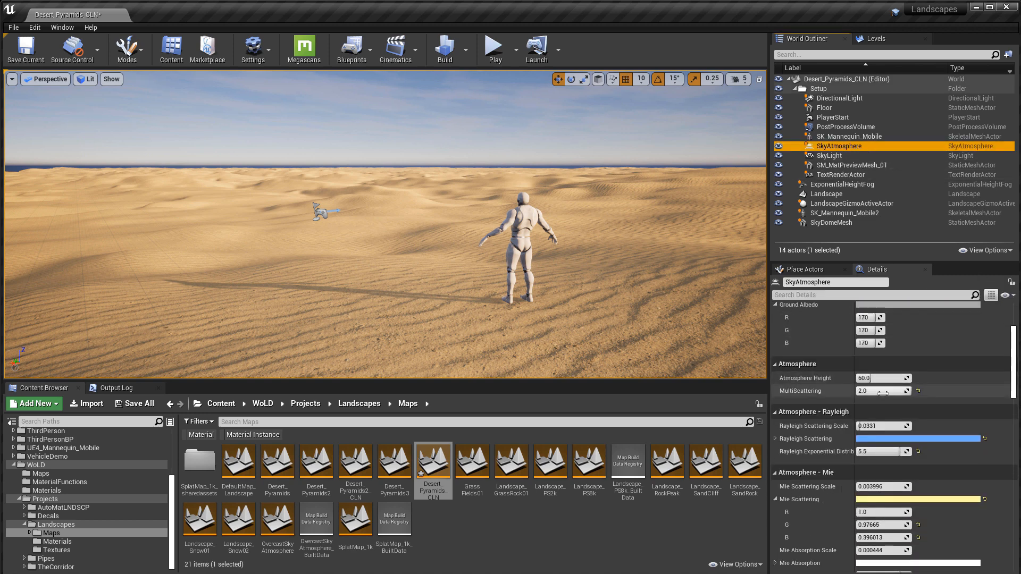
scroll(883, 393, "down", 3)
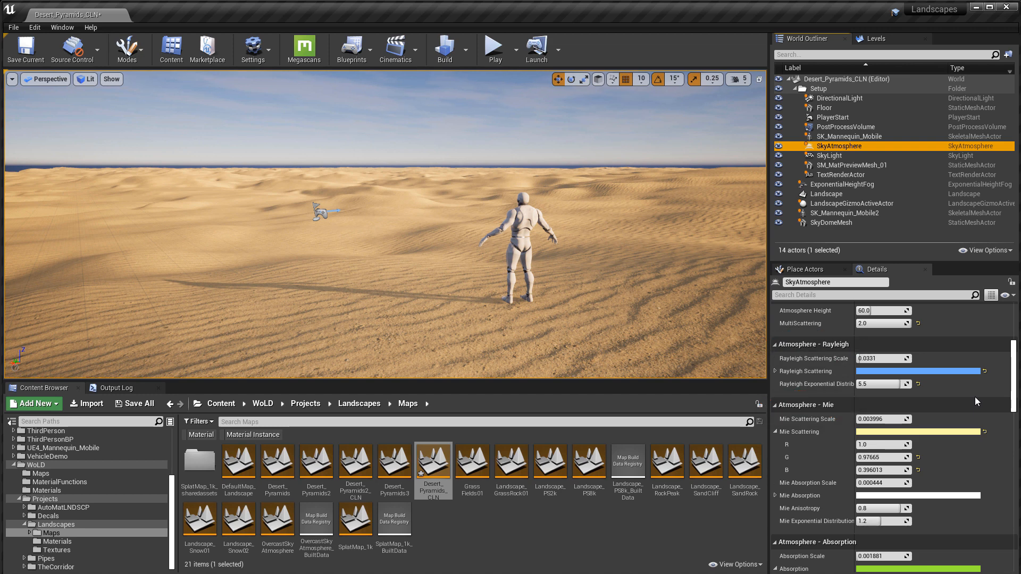
right_click_drag(666, 268, 686, 255)
left_click_drag(883, 359, 880, 359)
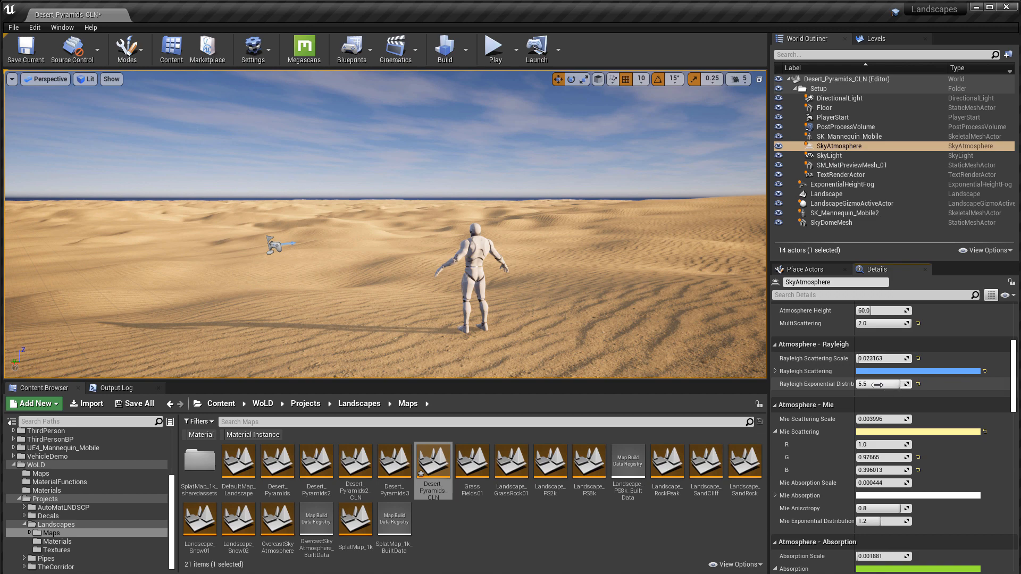
Step: Raise the SkyAtmosphere's Rayleigh Exponential Distribution to about 6.78 and its Mie Scattering Scale to about 0.22
right_click_drag(627, 328, 760, 298)
left_click_drag(883, 419, 890, 419)
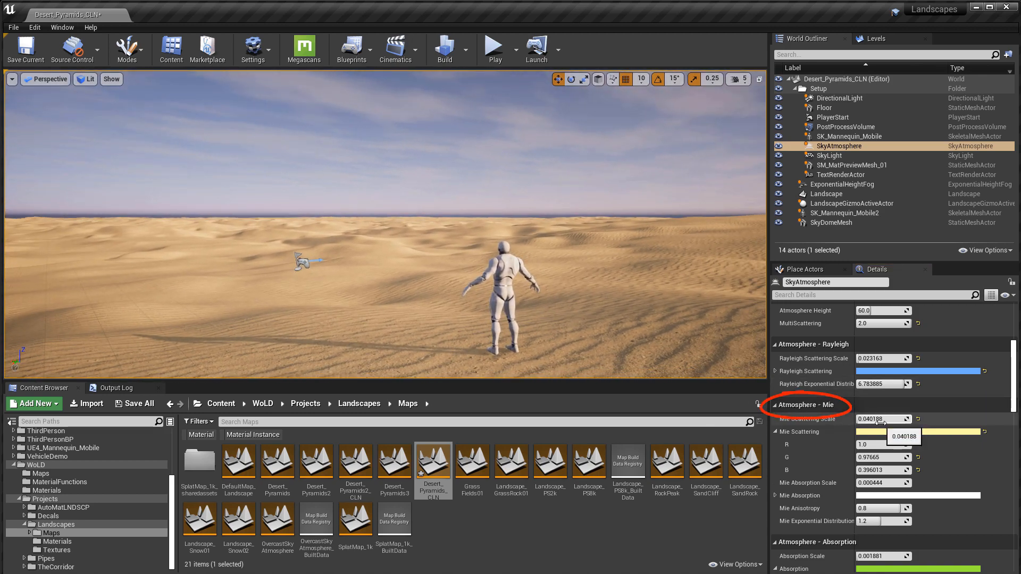
left_click_drag(883, 420, 906, 420)
right_click_drag(624, 310, 680, 332)
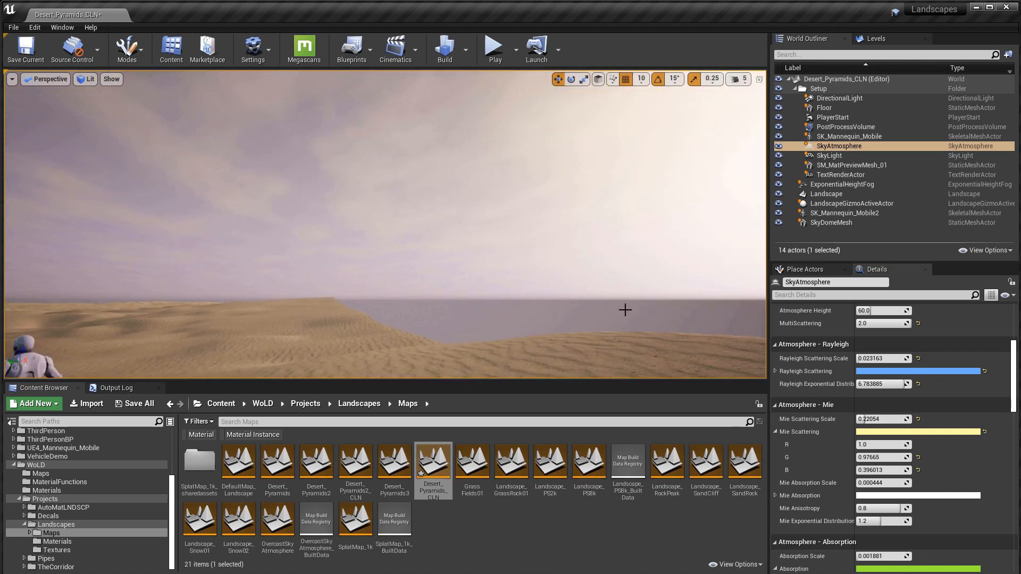
Step: Change the Mie Scattering colour to cyan (R 0.20151, G 1.0, B 0.798727) and raise the Mie Scattering Scale to about 1.08
left_click(877, 432)
left_click_drag(727, 409, 670, 432)
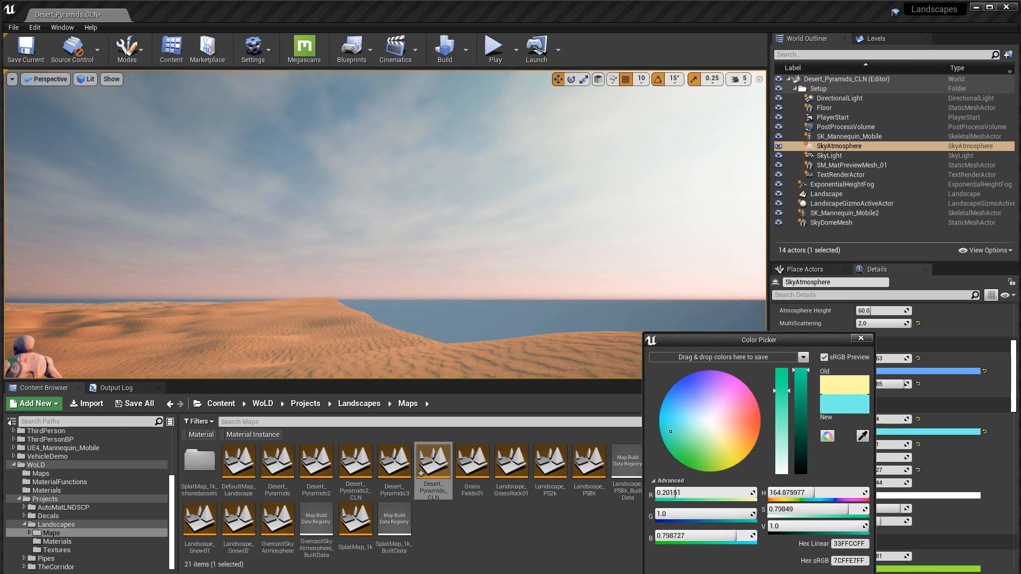
left_click(823, 572)
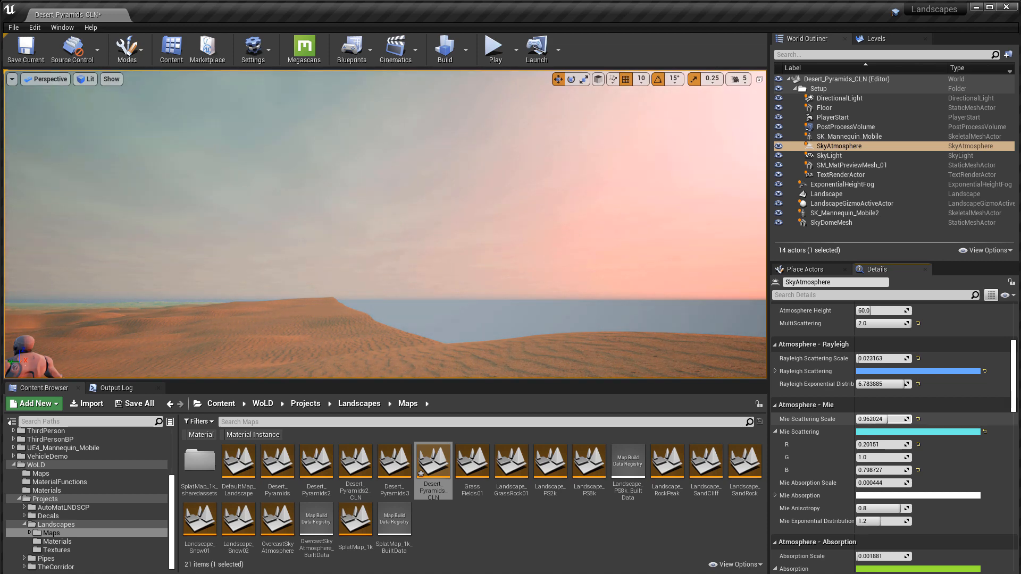
right_click_drag(574, 249, 440, 282)
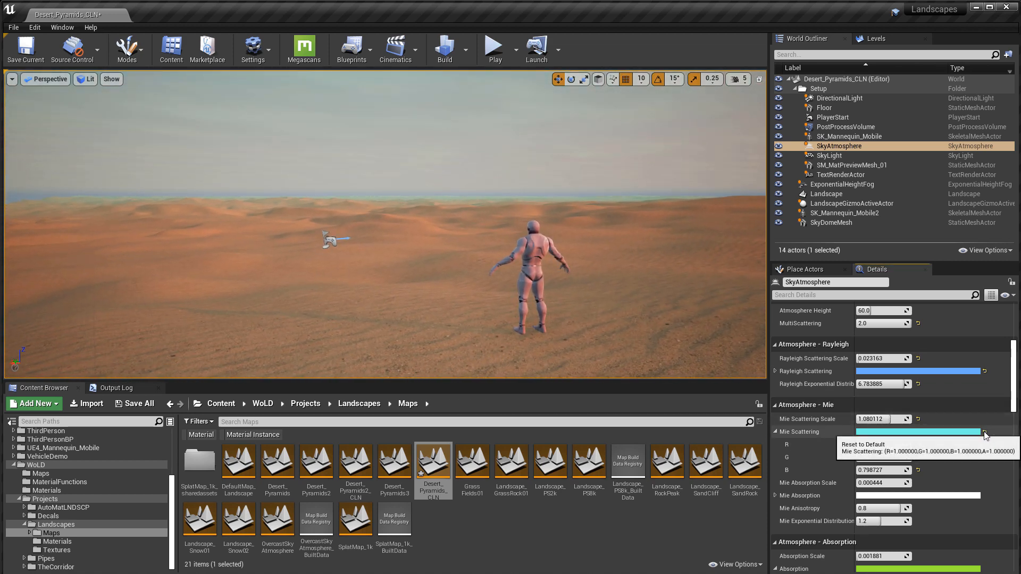
Step: Reset the Mie Scattering colour and the Mie Scattering Scale to their defaults
left_click(984, 432)
mouse_move(630, 272)
right_mouse_down()
mouse_move(606, 260)
mouse_move(631, 269)
right_mouse_up()
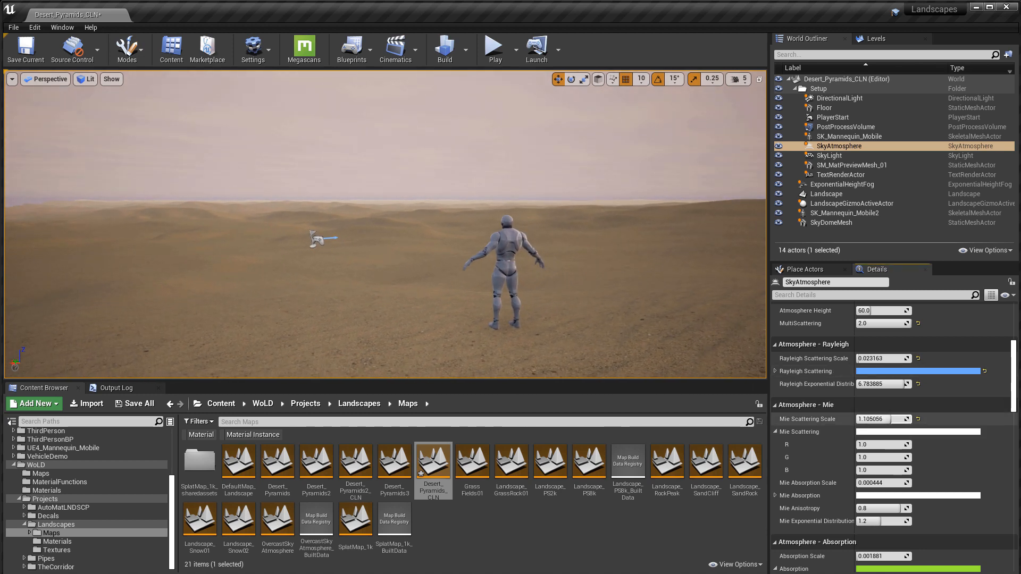
left_click(918, 420)
Step: Raise the Rayleigh Scattering Scale to about 0.185 and the Mie Scattering Scale to about 0.154 for a dusty orange sky
left_click_drag(884, 358, 898, 358)
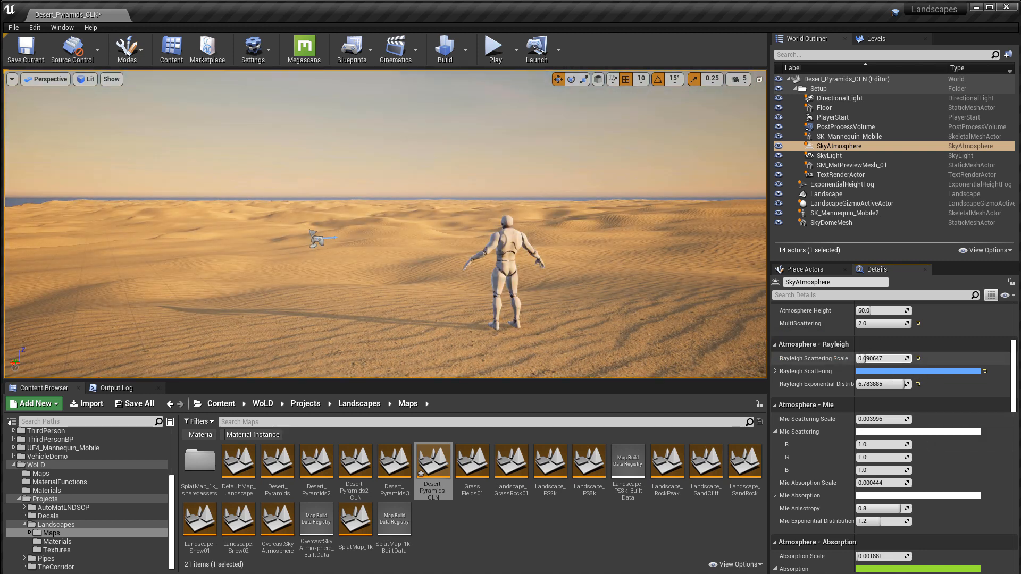
right_click_drag(632, 271, 681, 252)
key("ctrl+l")
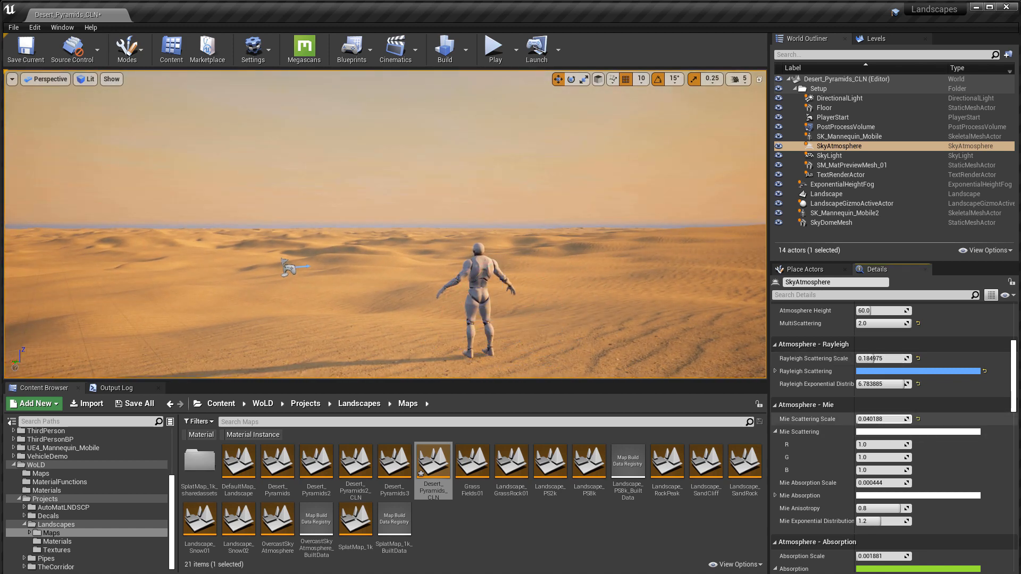
left_click_drag(862, 419, 882, 419)
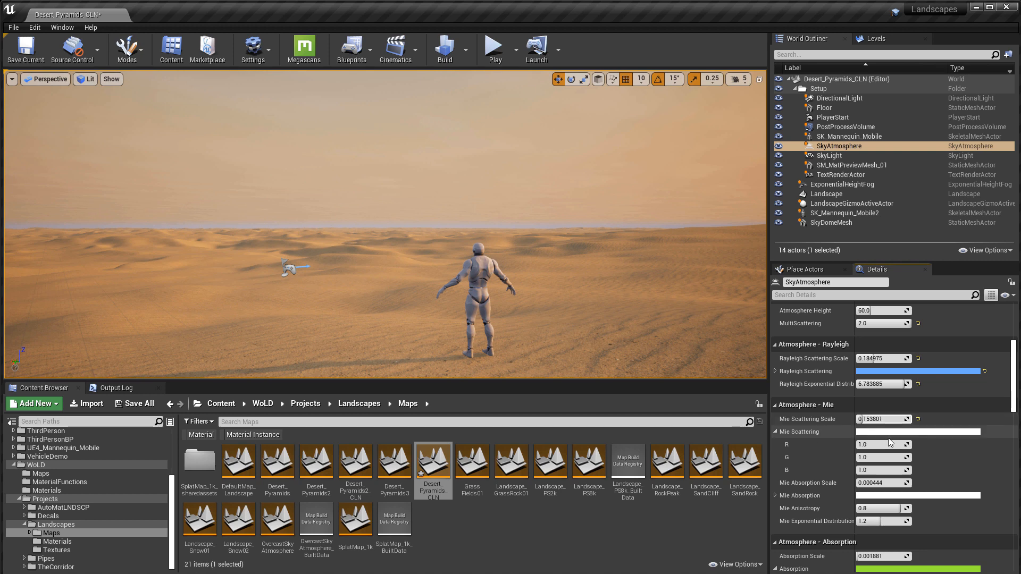
Step: Tint the Mie Scattering blue-violet (R 0.300841, G 0.341081, B 1.0) and lower the Mie Absorption Scale to 0
scroll(864, 441, "down", 2)
left_click(877, 398)
left_click(711, 394)
left_click_drag(710, 393, 687, 392)
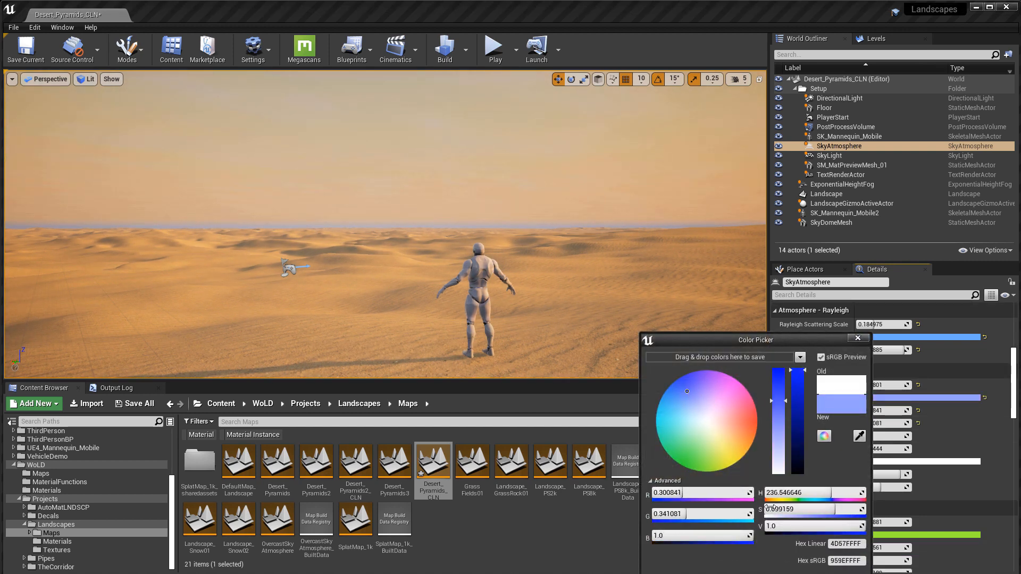
left_click(817, 573)
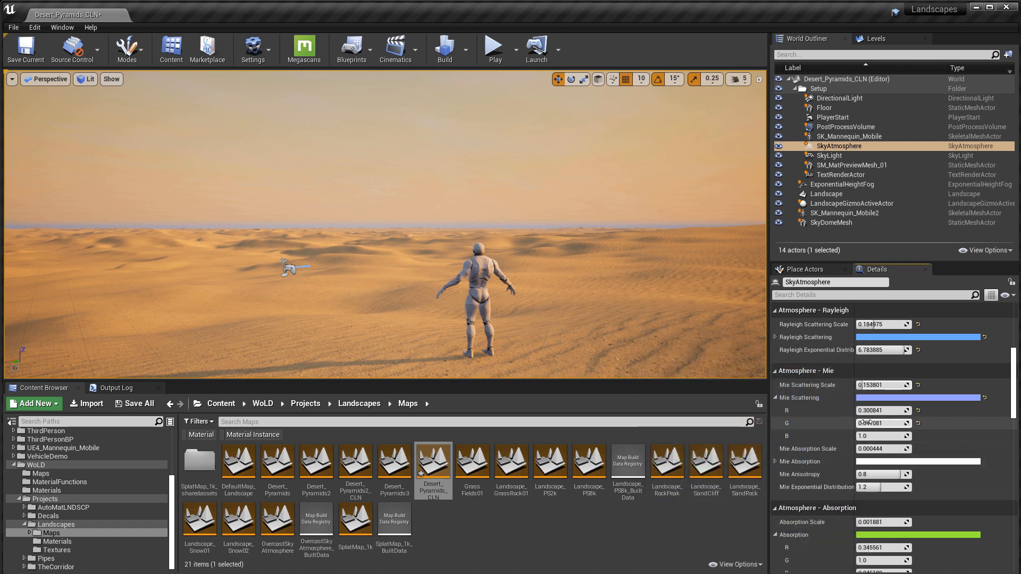
left_click_drag(877, 448, 858, 448)
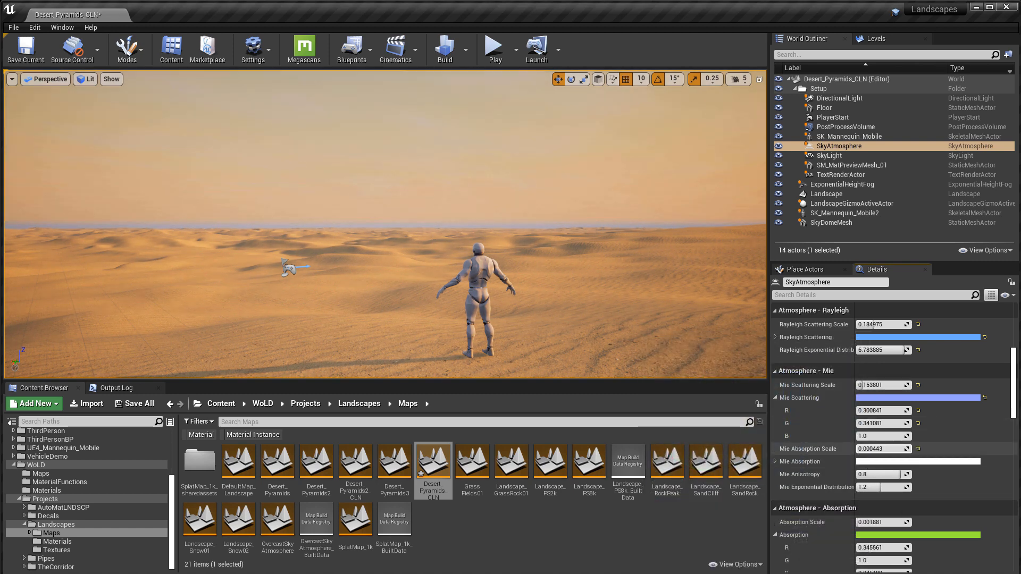
Step: Rotate the sun over the hazy dunes and lower the Rayleigh Scattering Scale to about 0.166
right_click_drag(686, 298, 771, 280)
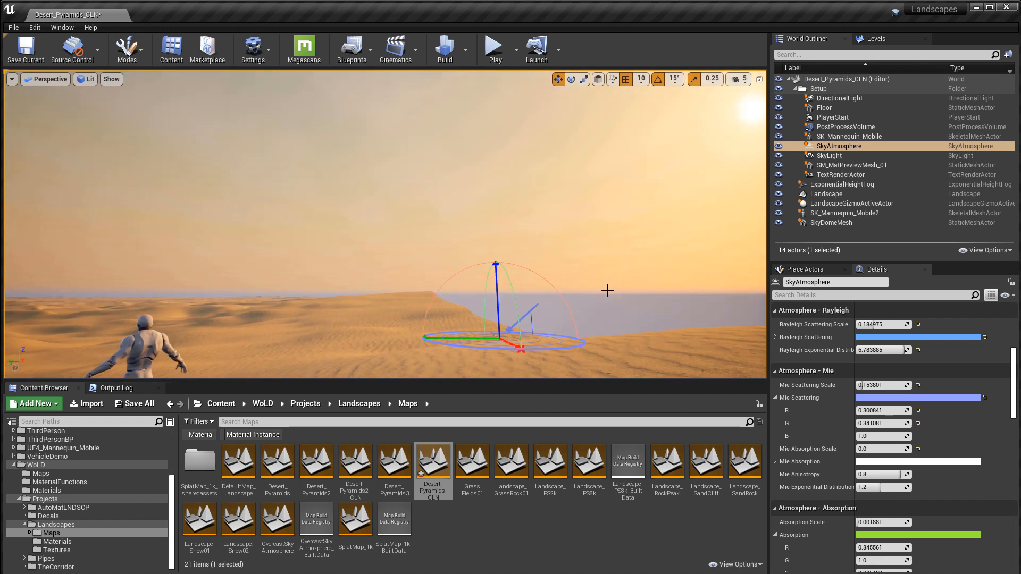
key("ctrl+l")
right_click_drag(594, 290, 496, 303)
left_click_drag(877, 325, 871, 325)
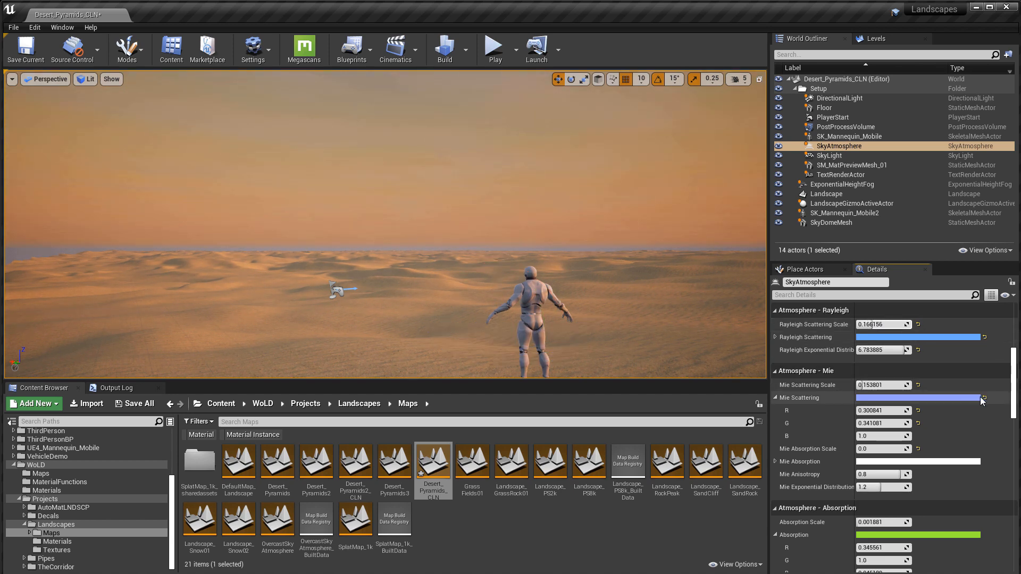
Step: Reset the SkyAtmosphere's Mie Scattering colour, Mie Scattering Scale and Rayleigh Scattering Scale to their defaults
left_click(984, 398)
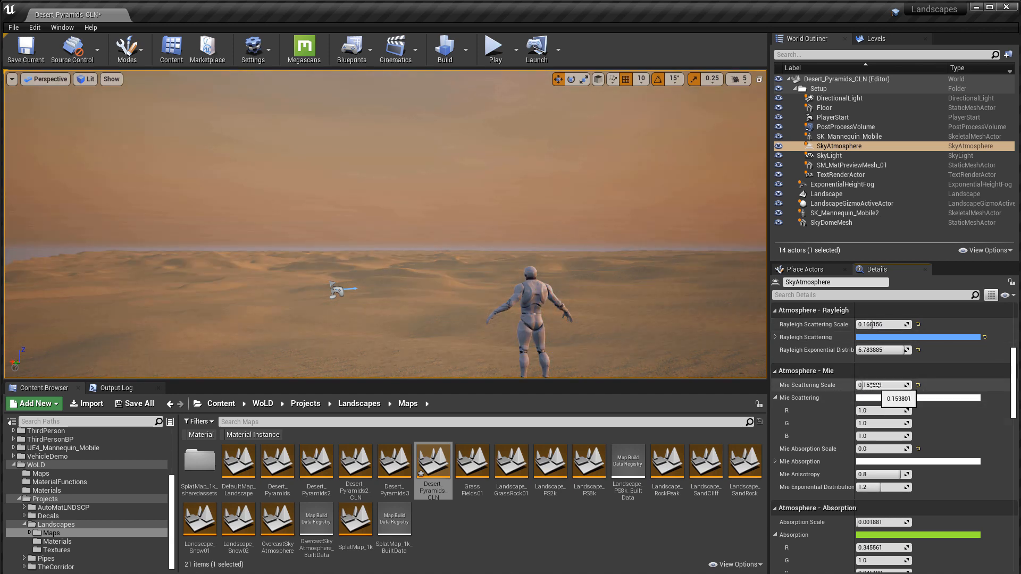
left_click(917, 385)
left_click_drag(650, 282, 775, 302)
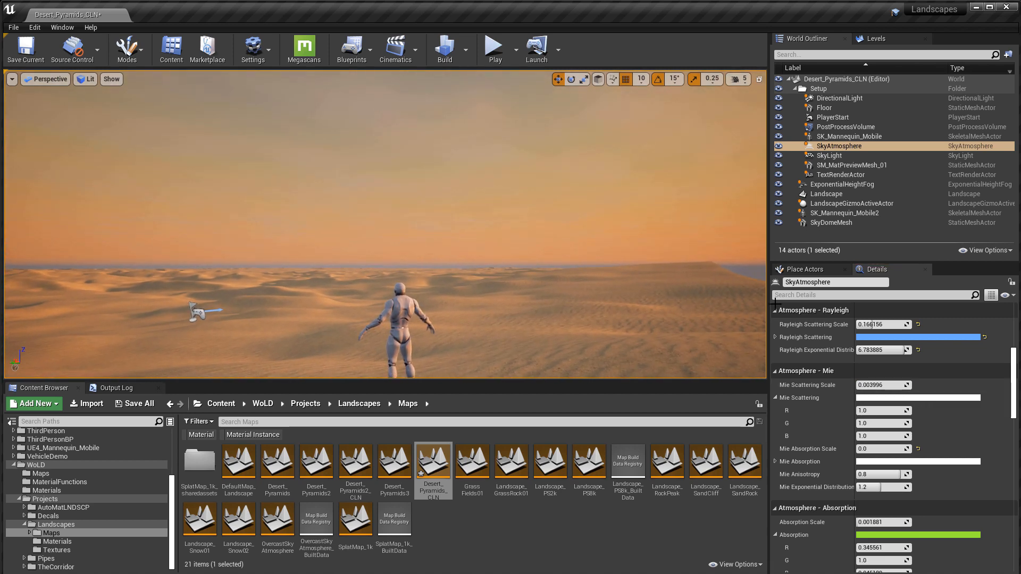
left_click(918, 324)
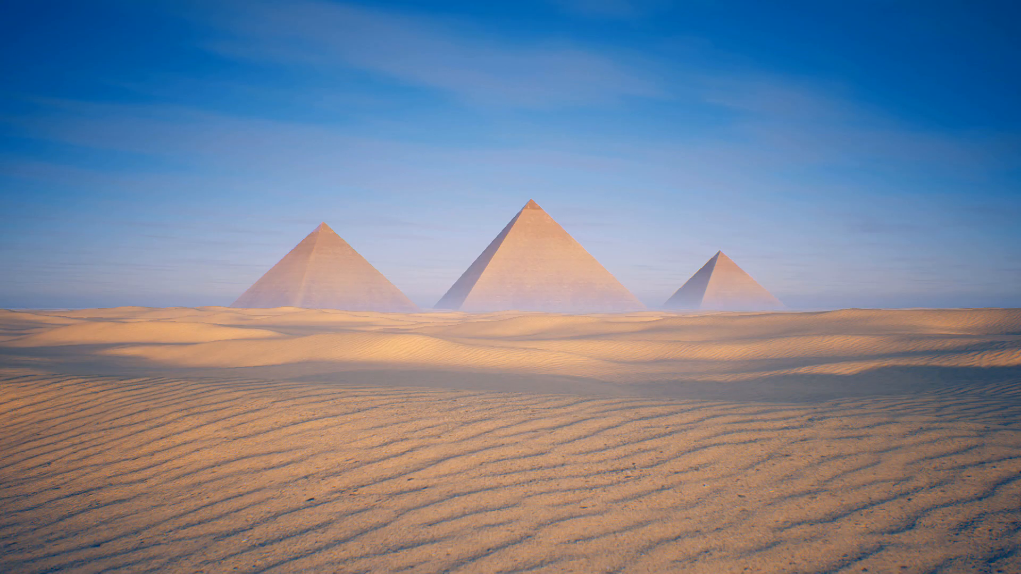
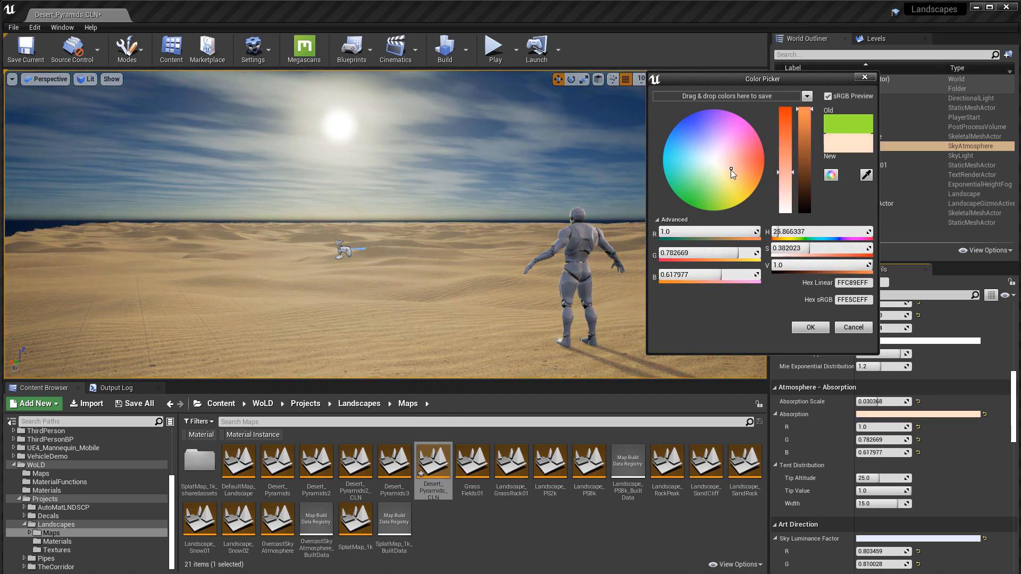
Step: Cancel the Absorption colour edit and reset the SkyAtmosphere's Absorption Scale to its default
left_click(856, 325)
left_click(918, 401)
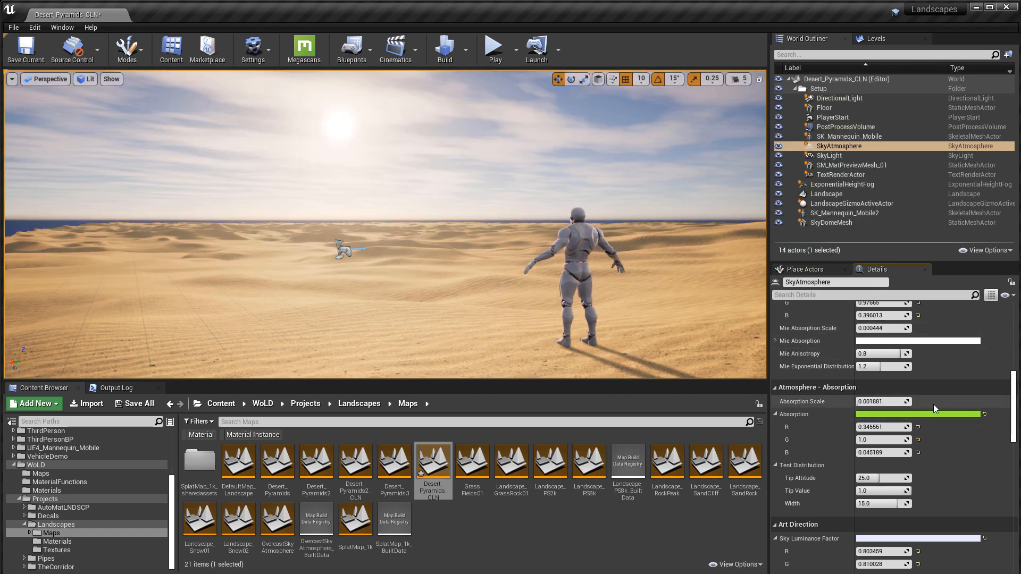
scroll(933, 413, "down", 3)
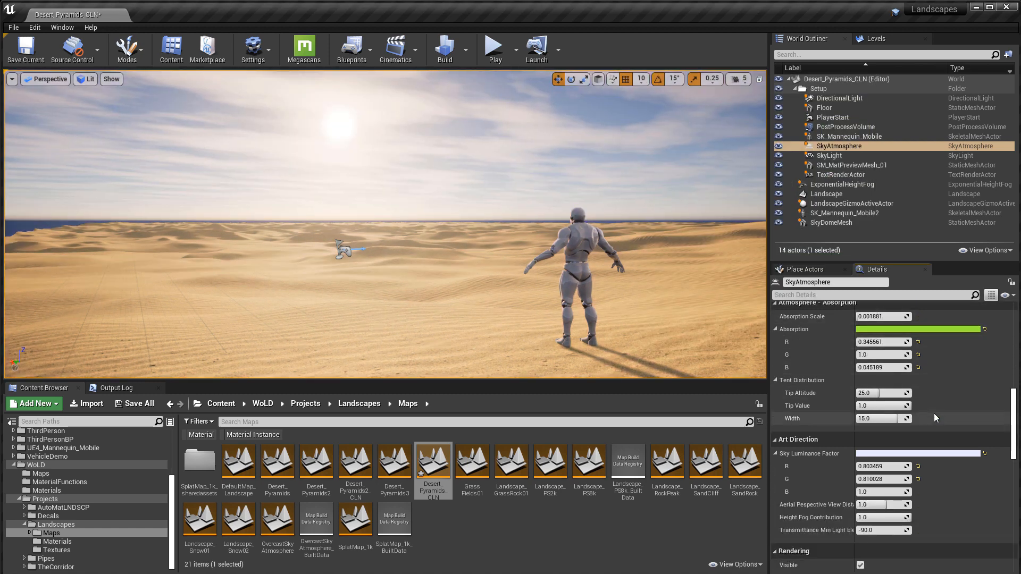
Step: Tint the SkyAtmosphere's Sky Luminance Factor light cyan (R 0.437114, G 0.980101, B 1.0) after trying a pale blue and a green
scroll(934, 413, "down", 3)
left_click(915, 385)
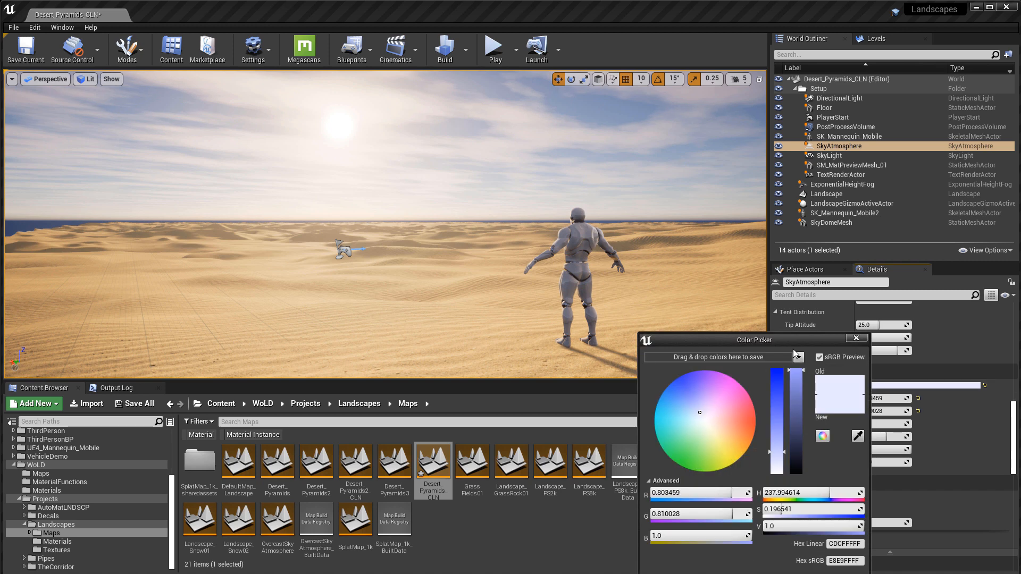
left_click_drag(792, 341, 800, 84)
left_click(714, 163)
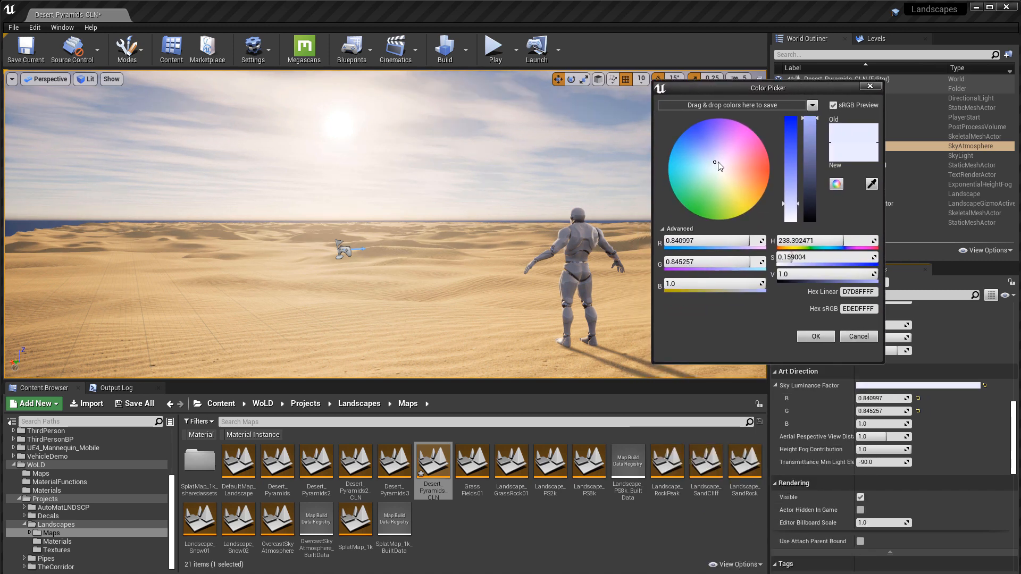
left_click_drag(718, 163, 709, 189)
right_click_drag(567, 201, 697, 195)
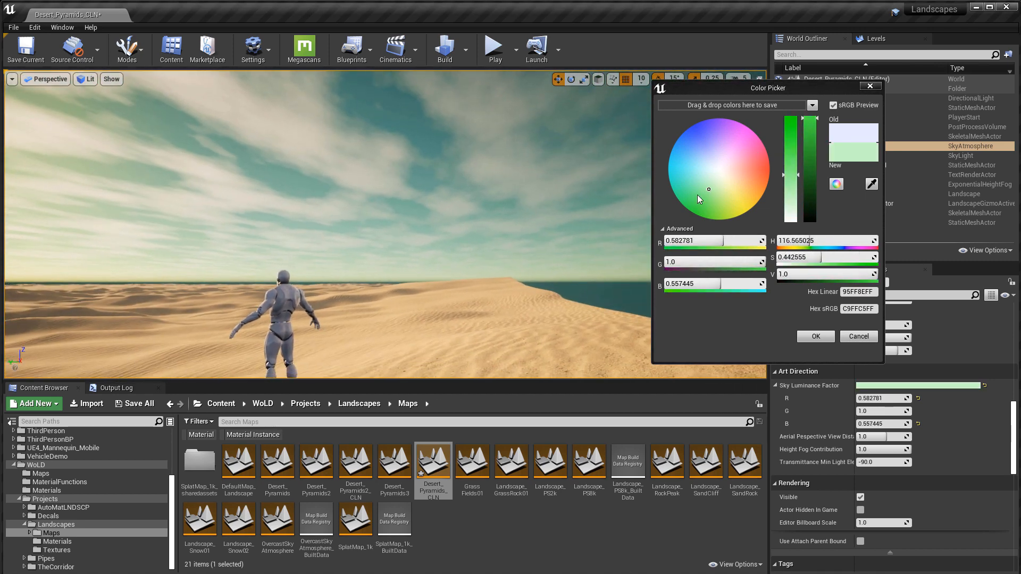
left_click_drag(749, 193, 690, 168)
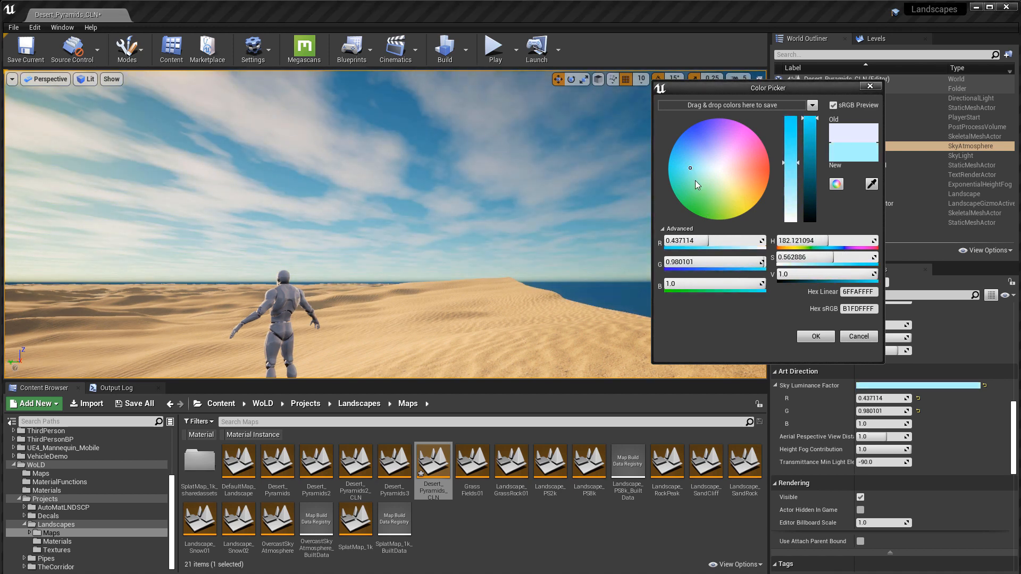
left_click(804, 339)
right_click_drag(615, 271, 563, 261)
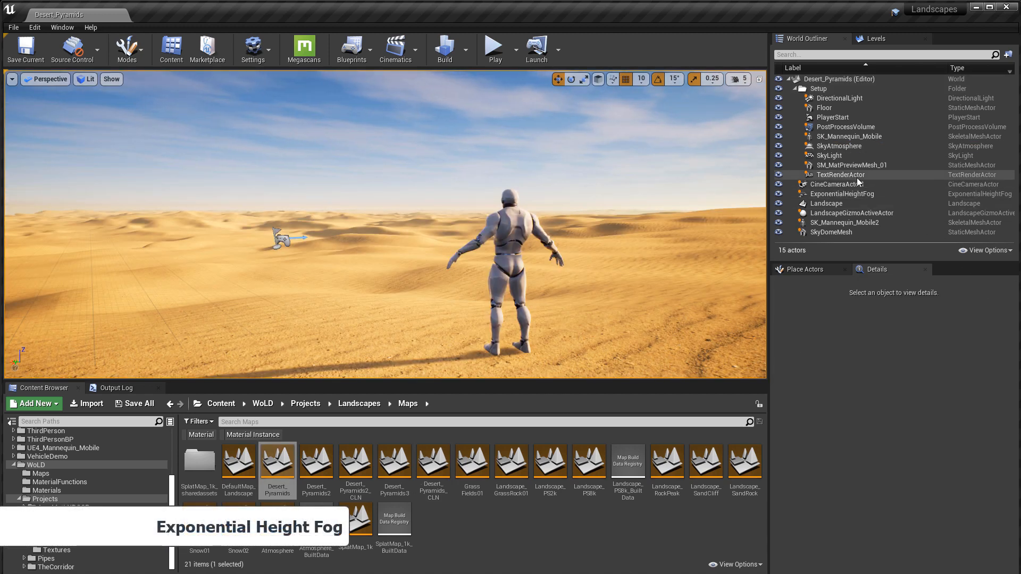
Step: Compare the Desert_Pyramids level with and without the ExponentialHeightFog by toggling the fog's visibility twice
left_click(842, 194)
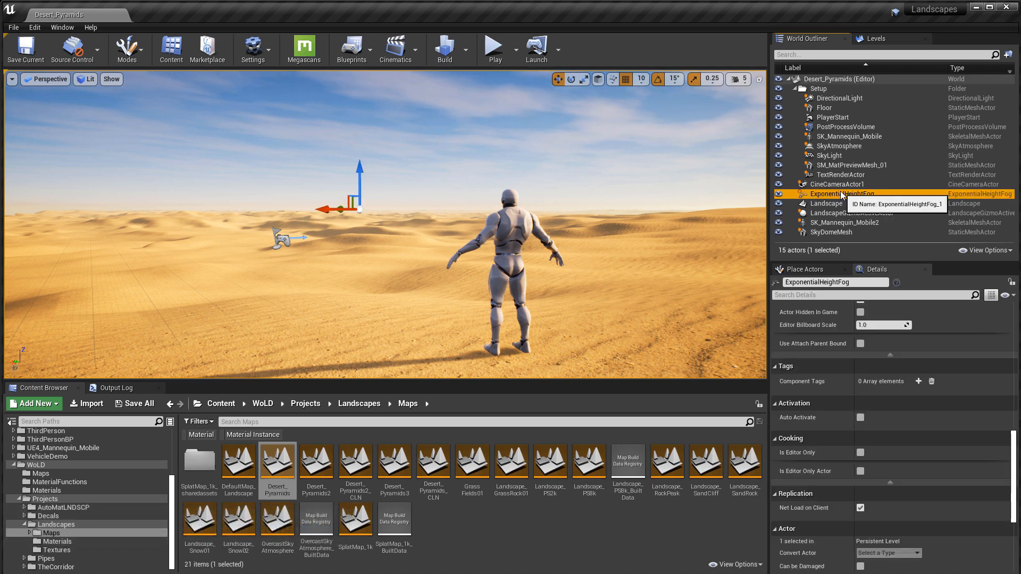
left_click(779, 194)
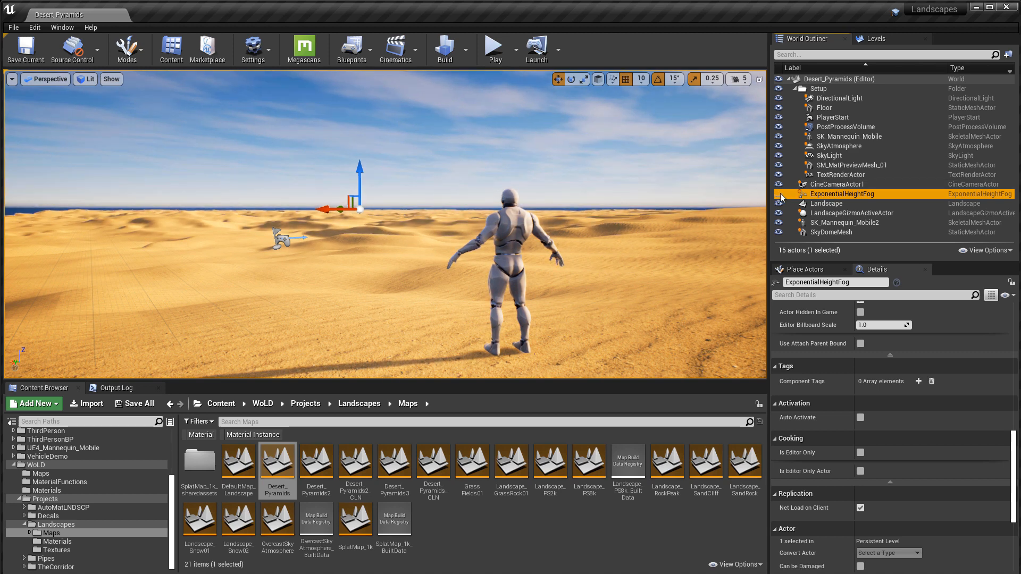
left_click(779, 193)
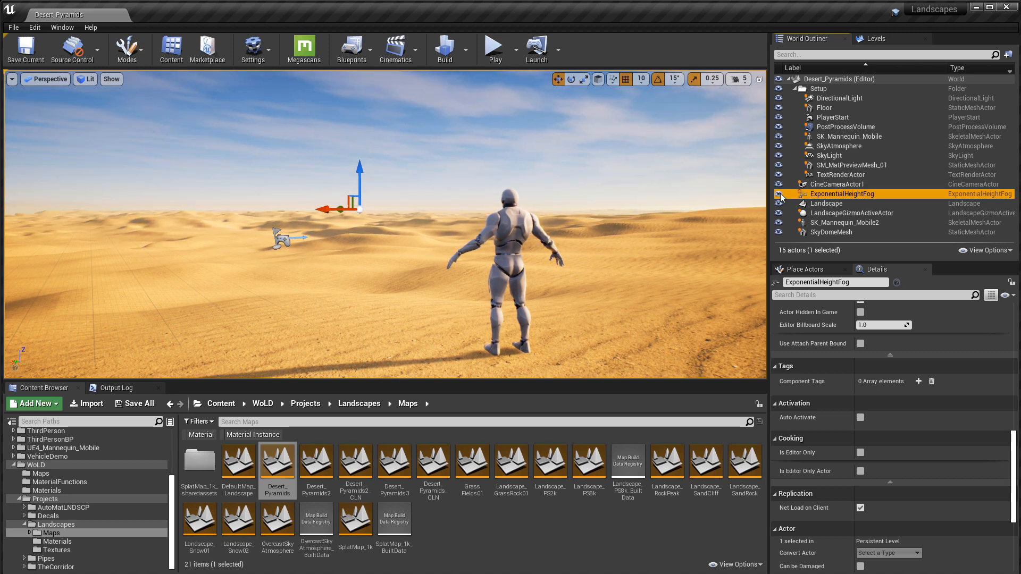
left_click(779, 194)
left_click(779, 193)
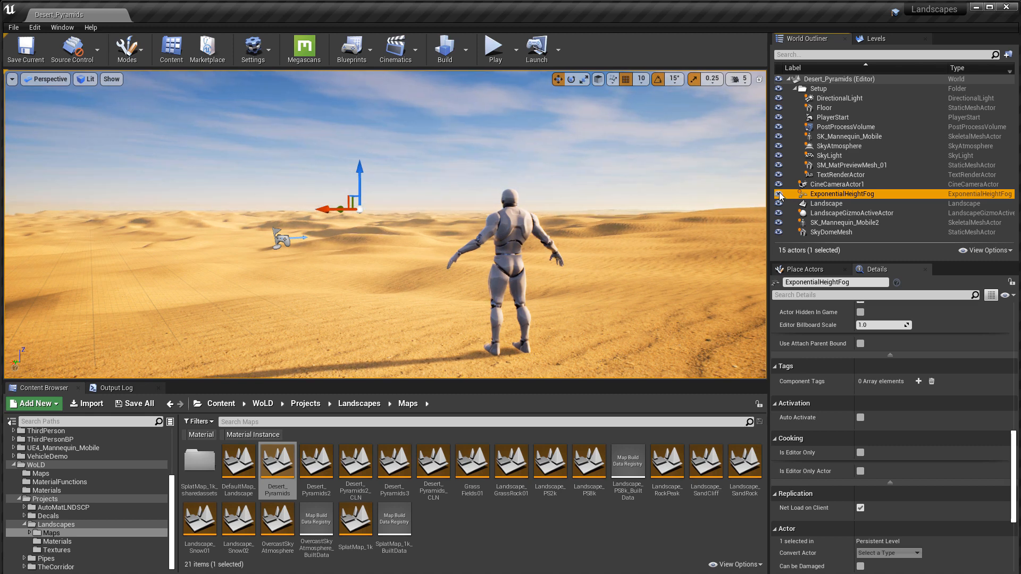
Step: Open the Desert_Pyramids2 map and compare the pyramids with the ExponentialHeightFog hidden and shown
double_click(320, 453)
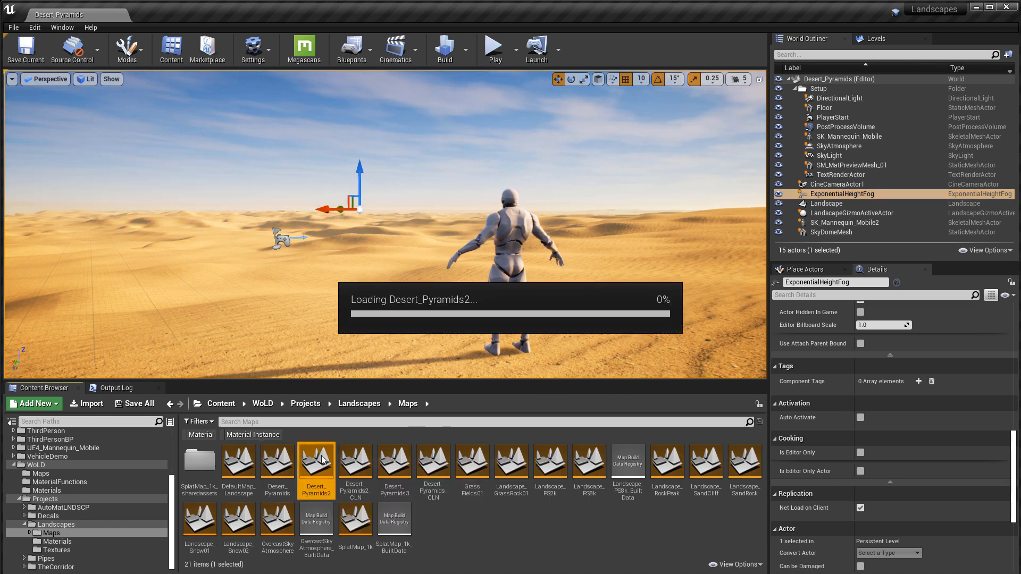
mouse_move(495, 303)
right_mouse_down()
mouse_move(486, 306)
mouse_move(495, 304)
right_mouse_up()
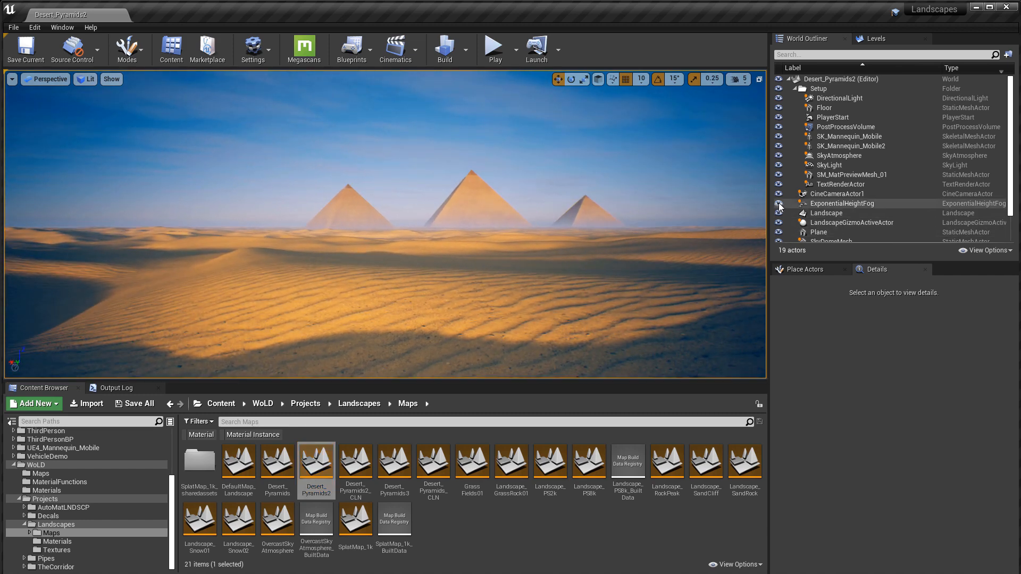
left_click(793, 203)
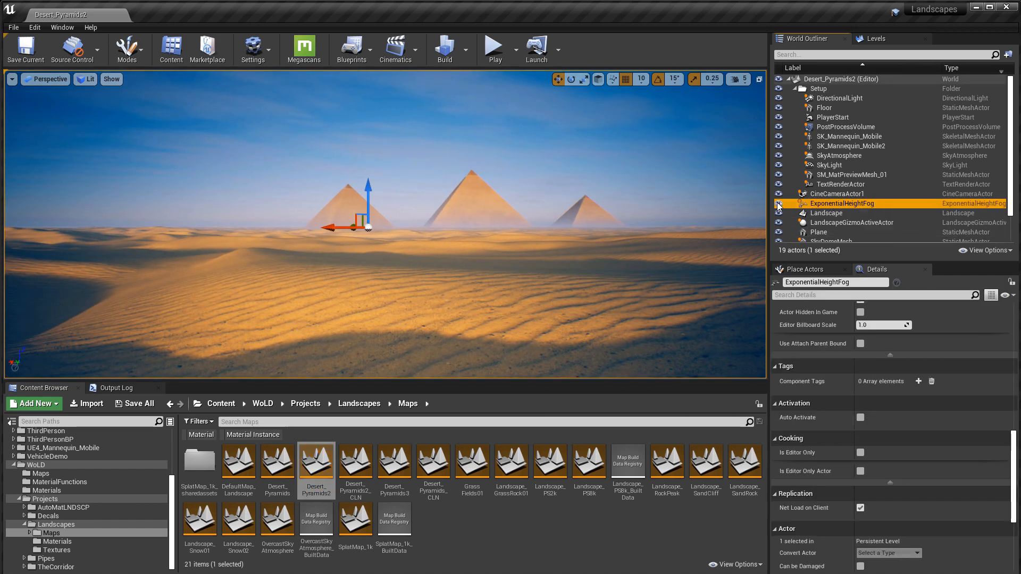
left_click(778, 203)
left_click(777, 203)
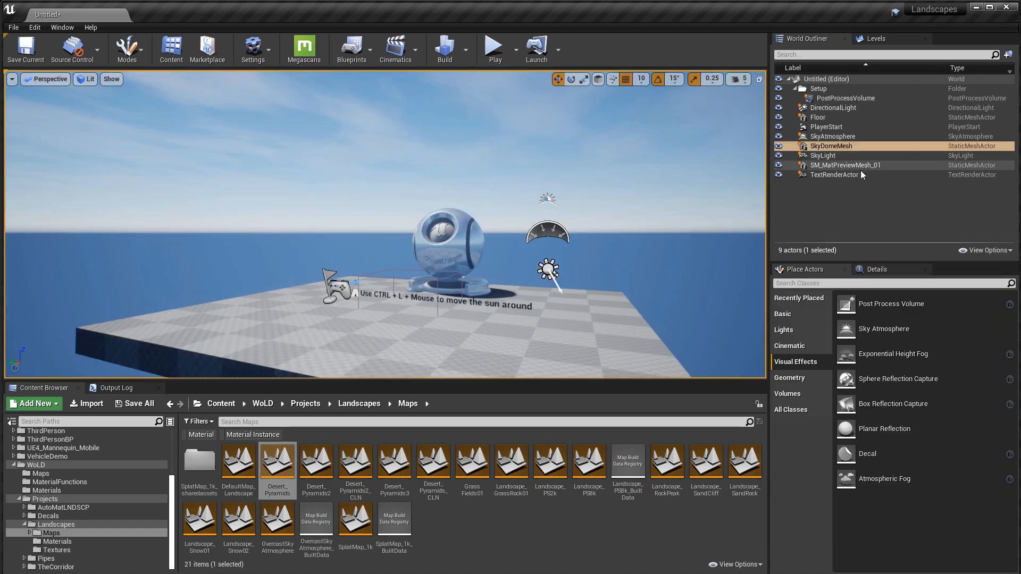
Step: Delete the SkyDomeMesh from the untitled level with the material preview mesh
right_click_drag(561, 205, 517, 237)
key("s")
key("w")
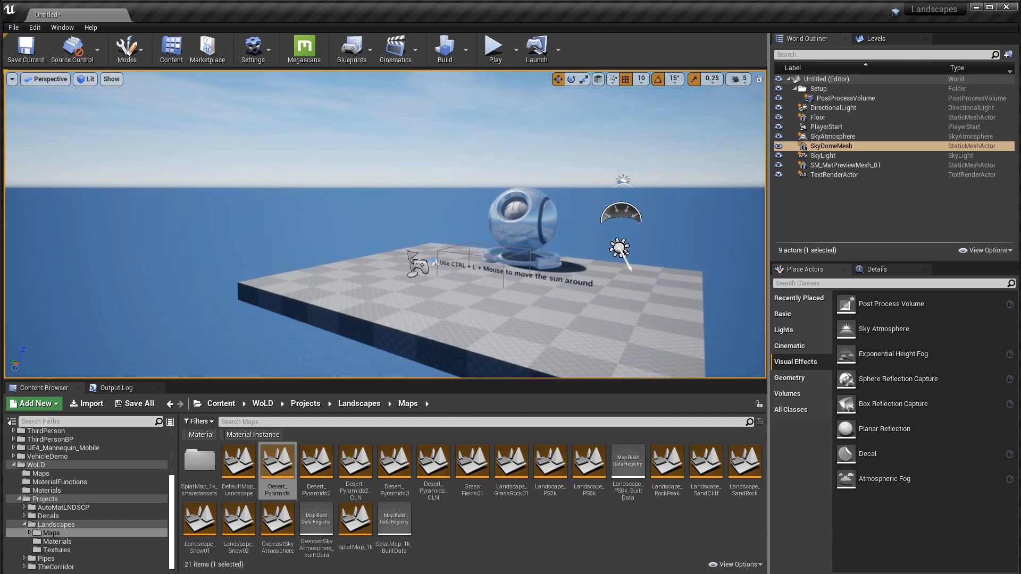
left_click(854, 143)
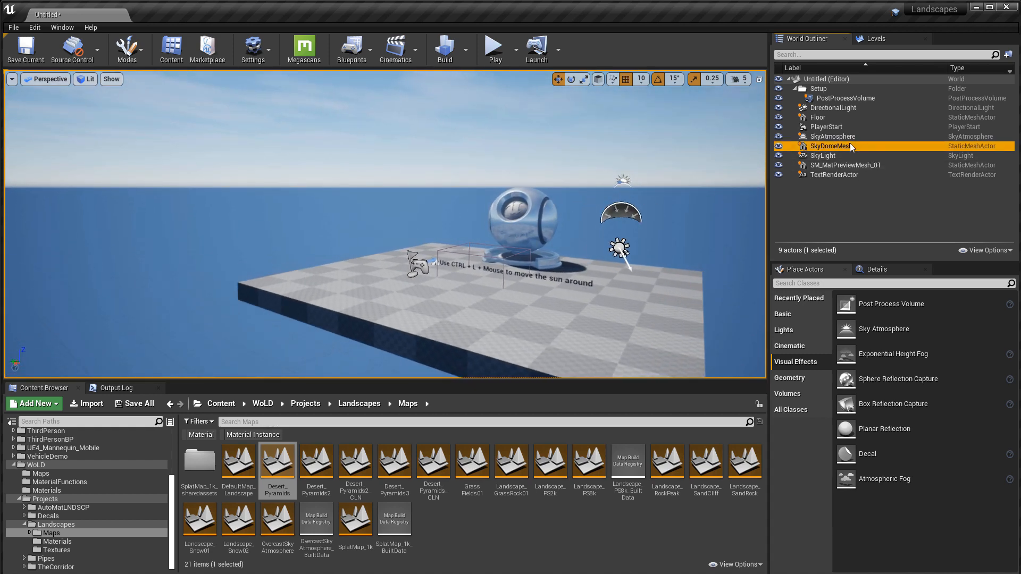
right_click_drag(690, 157, 666, 172)
key("Delete")
key("ctrl+z")
key("Delete")
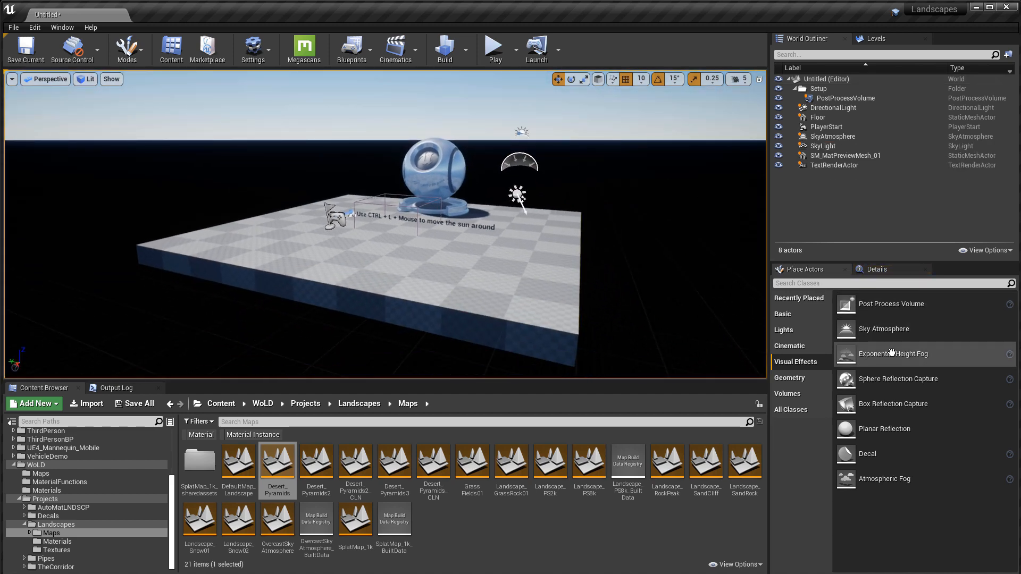
Step: Place an Exponential Height Fog in the level and view the scene without editor icons
left_click_drag(883, 354, 524, 251)
right_click_drag(558, 268, 759, 257)
key("g")
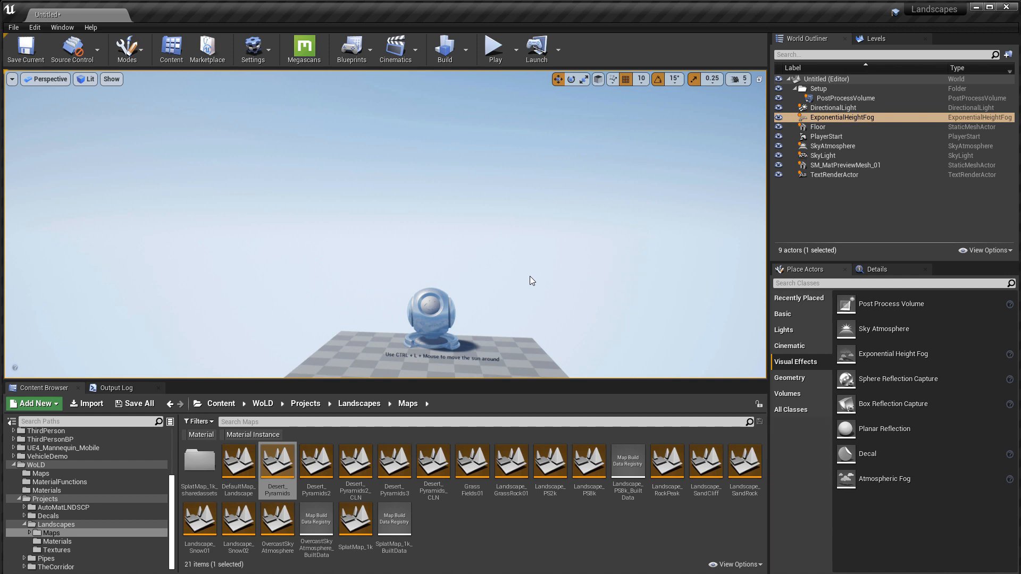
Step: Check in the project's Rendering settings that Support Sky Atmosphere Affecting Height Fog is enabled, and close the settings
left_click(34, 28)
left_click(82, 179)
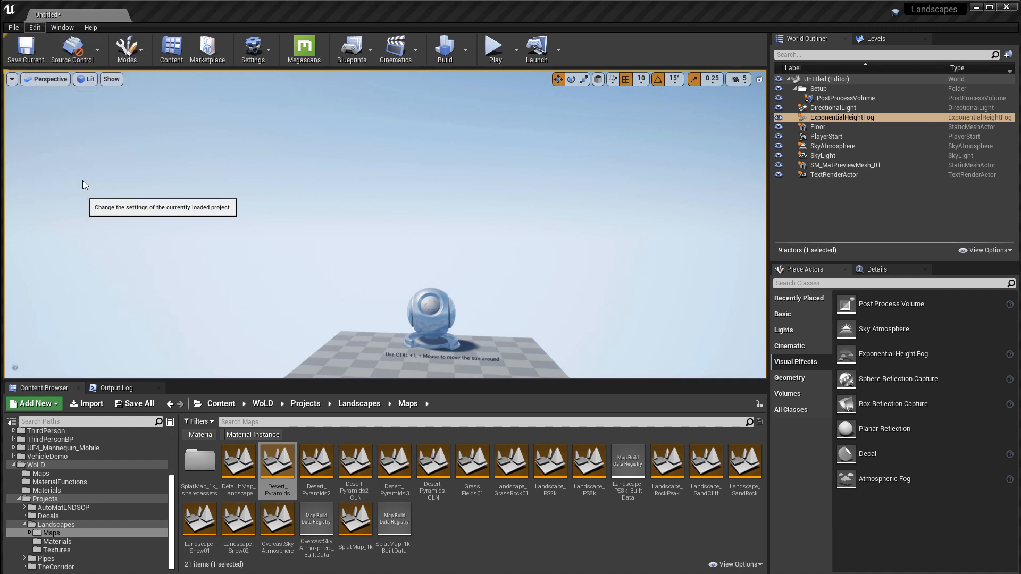
scroll(253, 342, "down", 3)
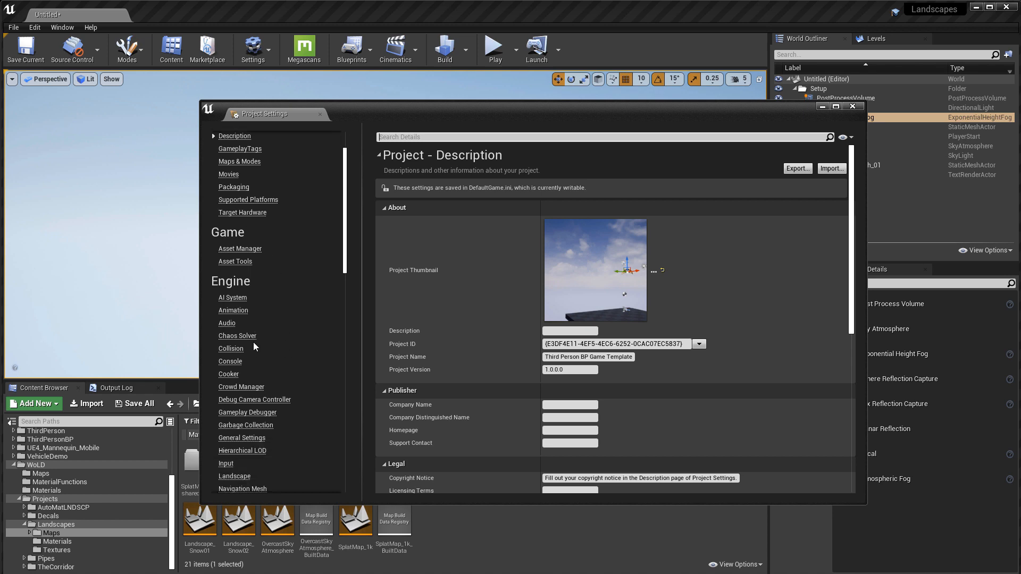
scroll(253, 340, "down", 4)
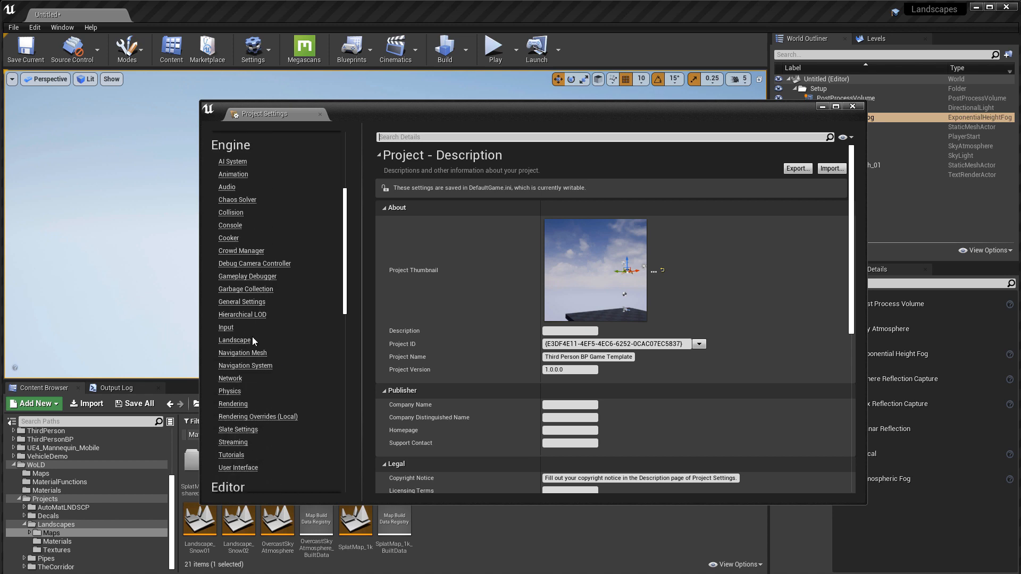
left_click(247, 404)
scroll(850, 220, "down", 3)
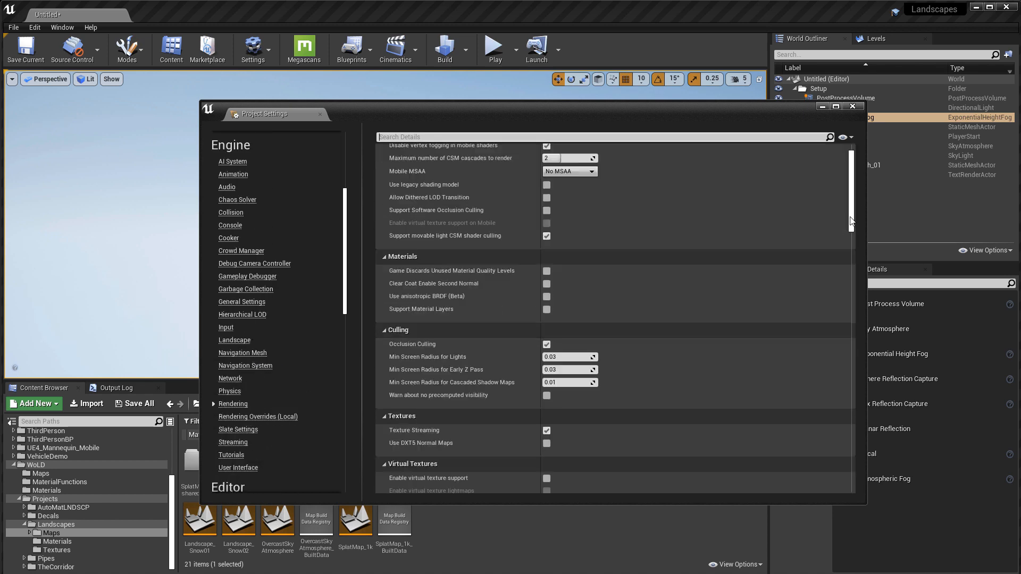
scroll(851, 221, "down", 10)
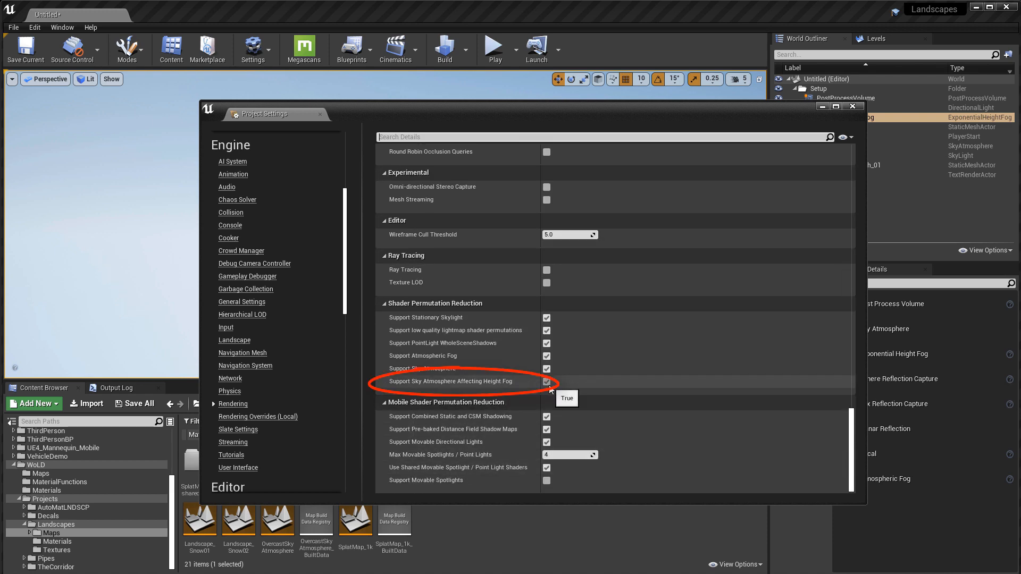
left_click(856, 106)
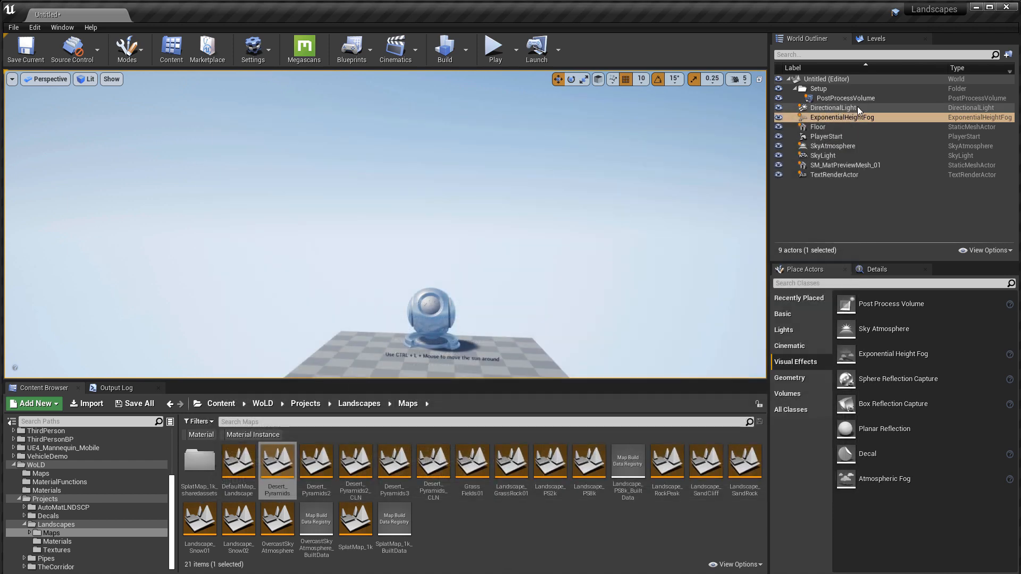
Step: Select the SkyAtmosphere and review its Rayleigh, Mie and further atmosphere properties
left_click(830, 147)
left_click(876, 270)
scroll(868, 372, "down", 8)
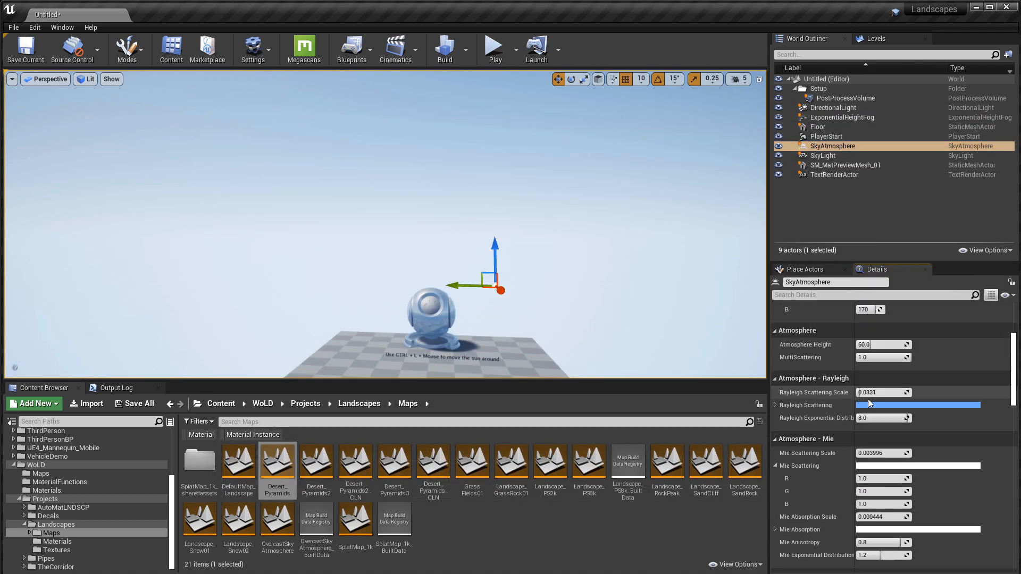
scroll(868, 399, "down", 10)
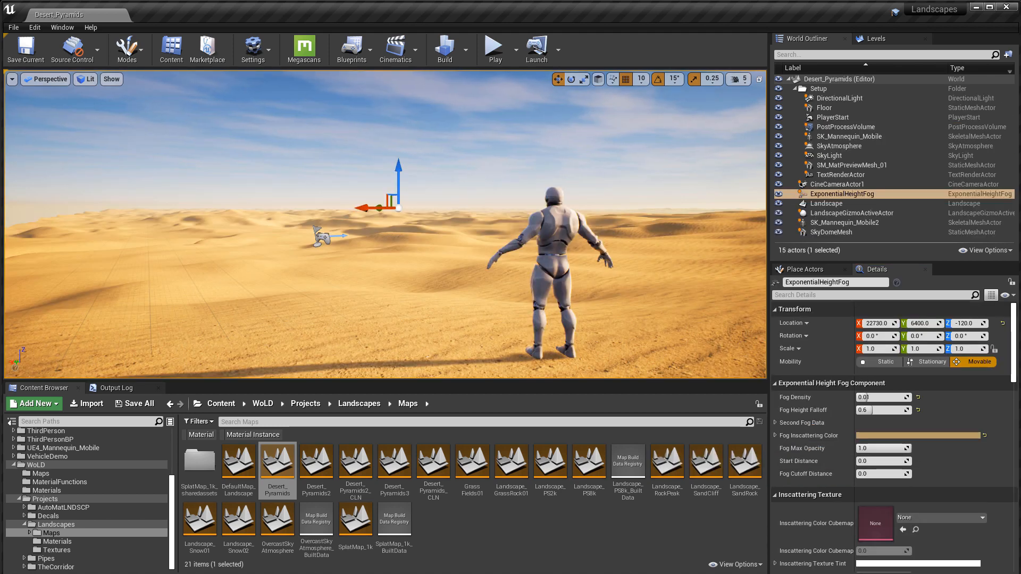
Step: Try a Fog Density of about 0.047 on the Desert_Pyramids height fog and undo it
scroll(841, 400, "down", 1)
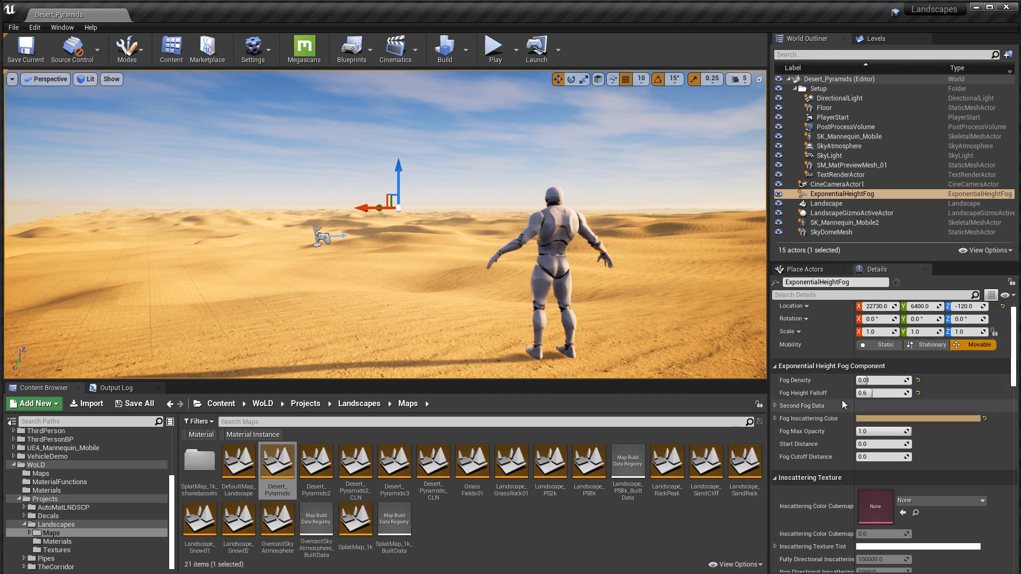
left_click_drag(880, 381, 903, 380)
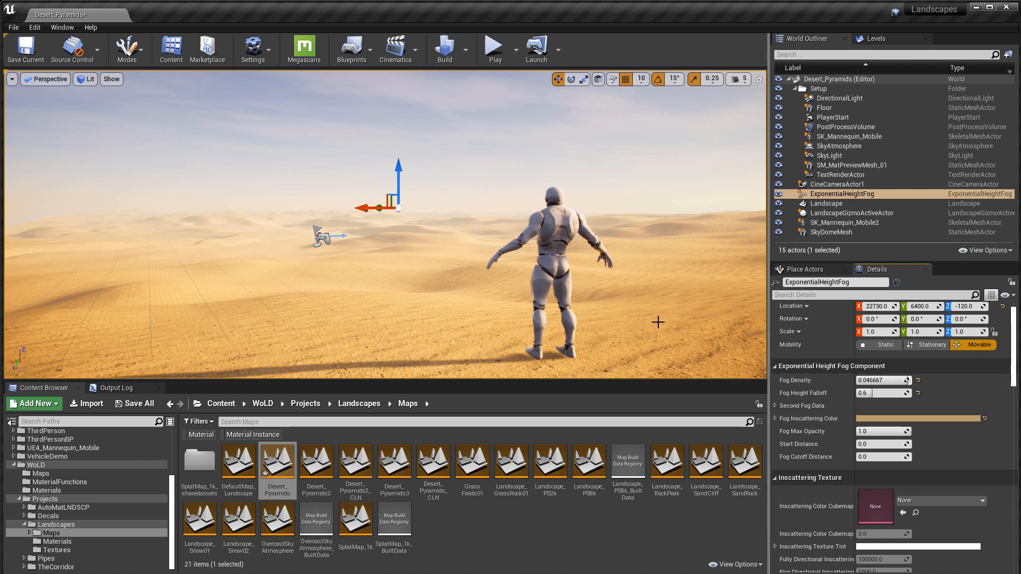
key("ctrl+z")
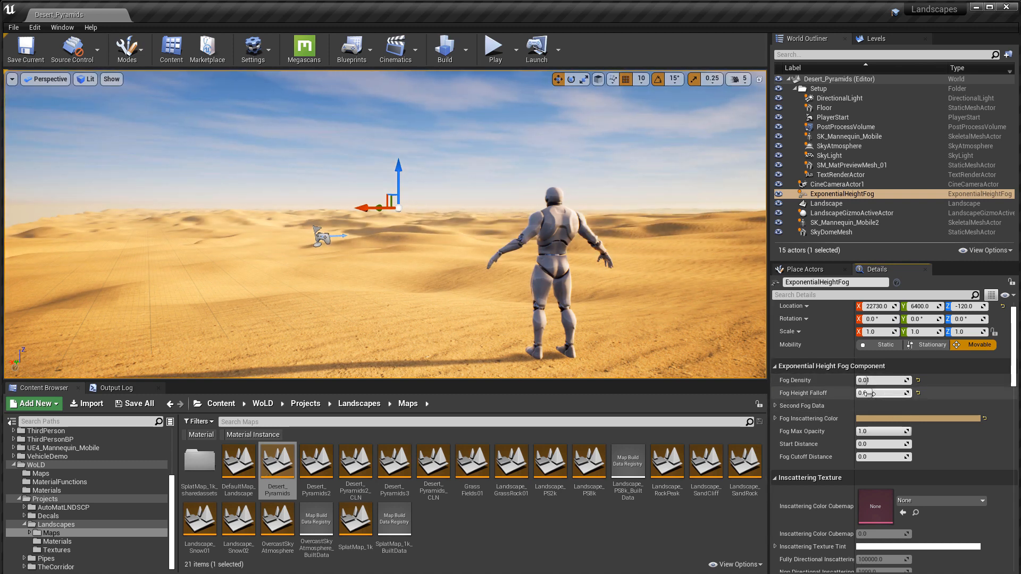
Step: Lower the height fog's Fog Height Falloff to about 0.096, and try a green Fog Inscattering Color before cancelling it
left_click_drag(899, 393, 858, 394)
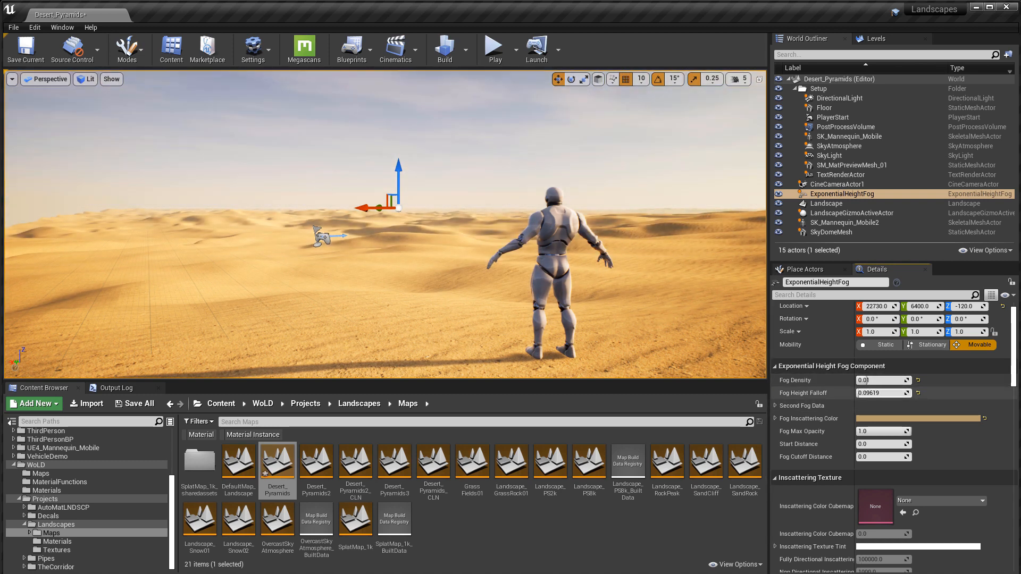
left_click(872, 420)
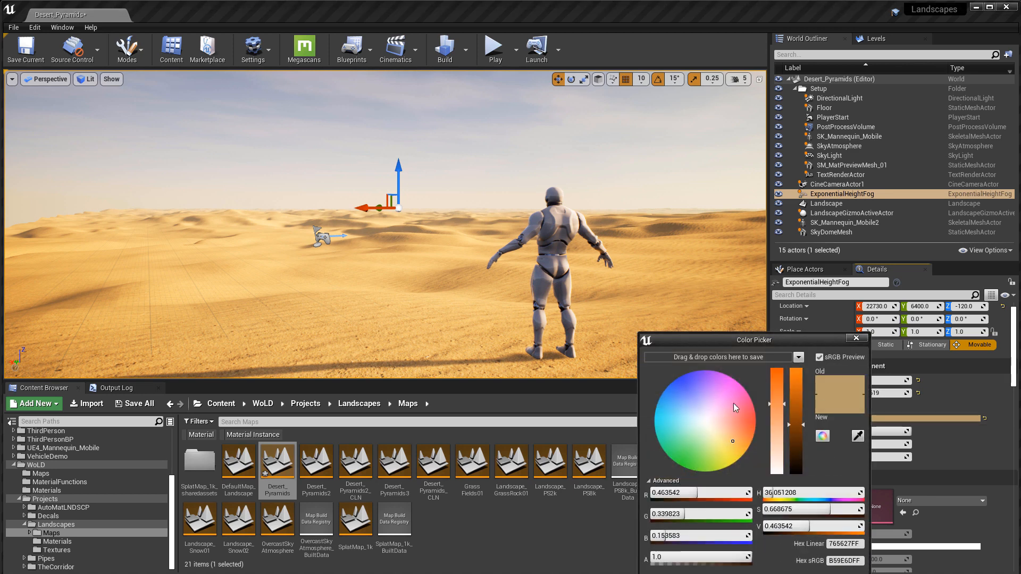
left_click_drag(734, 404, 690, 449)
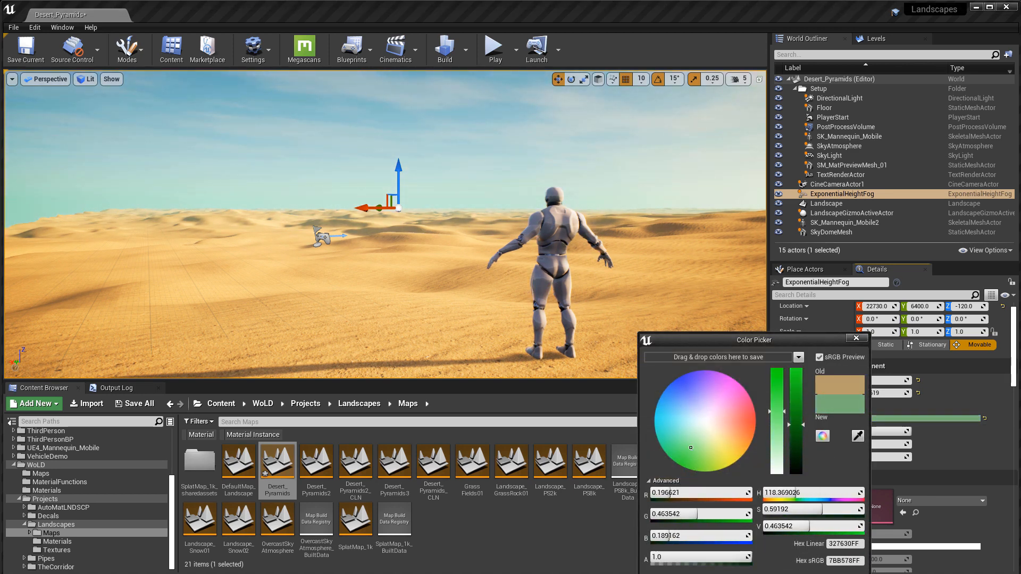
key("Escape")
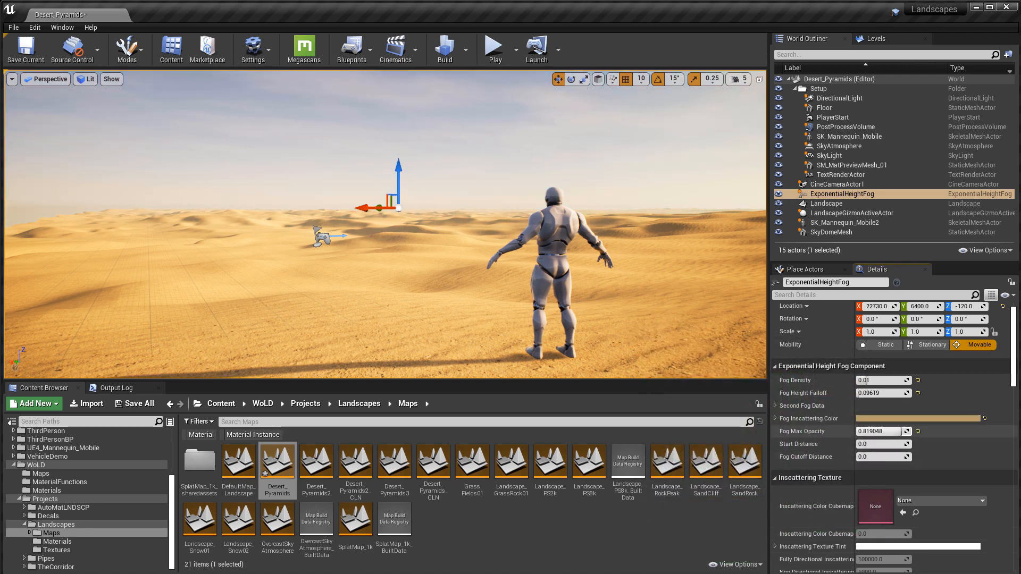
Step: Set the height fog's Fog Max Opacity to 0.8 after trying 0.2, 0.5 and 0.6
type("0.2")
key("Return")
type(".5")
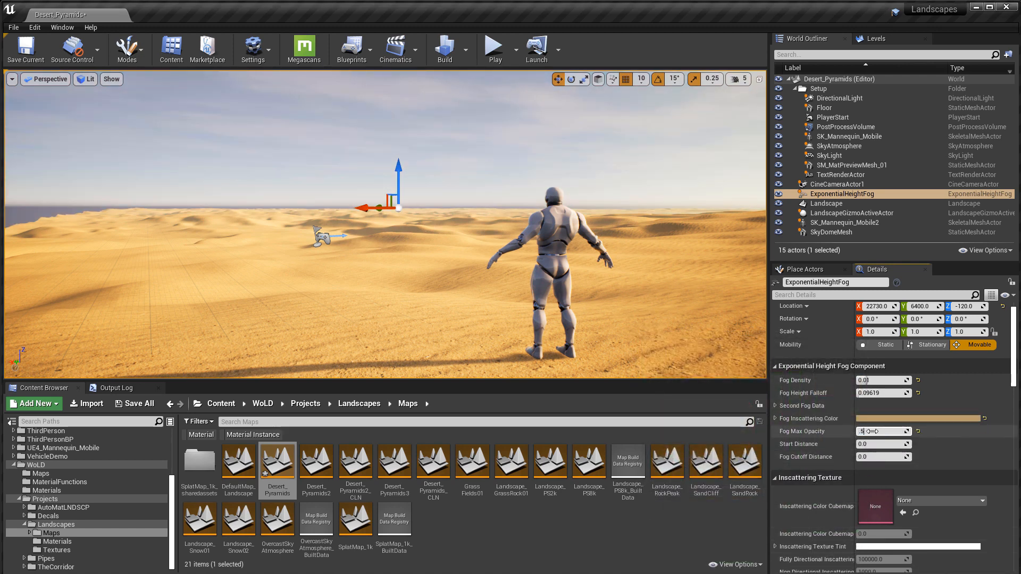
key("Return")
type(".6")
key("Return")
type(".8")
key("Return")
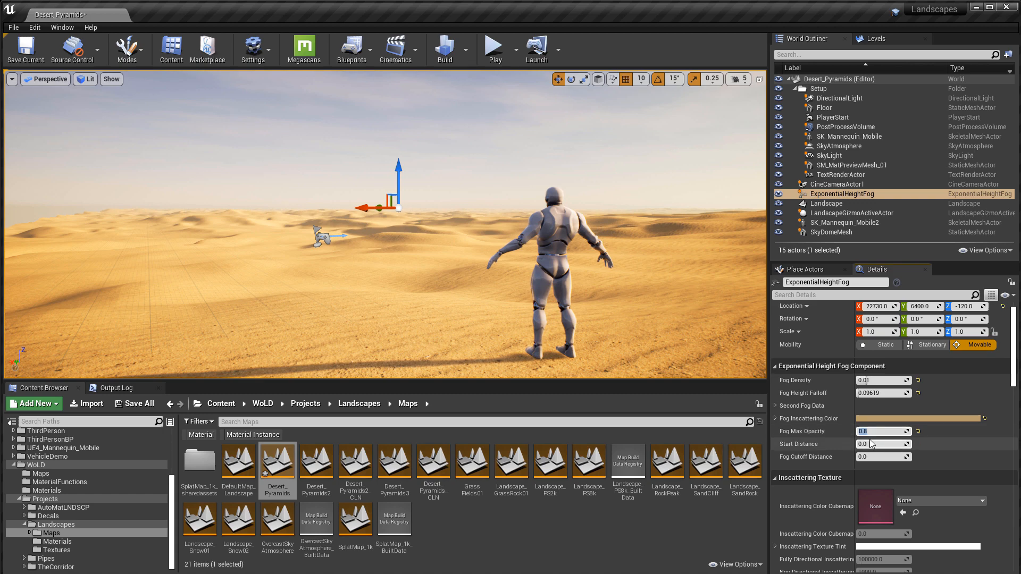
scroll(850, 468, "down", 6)
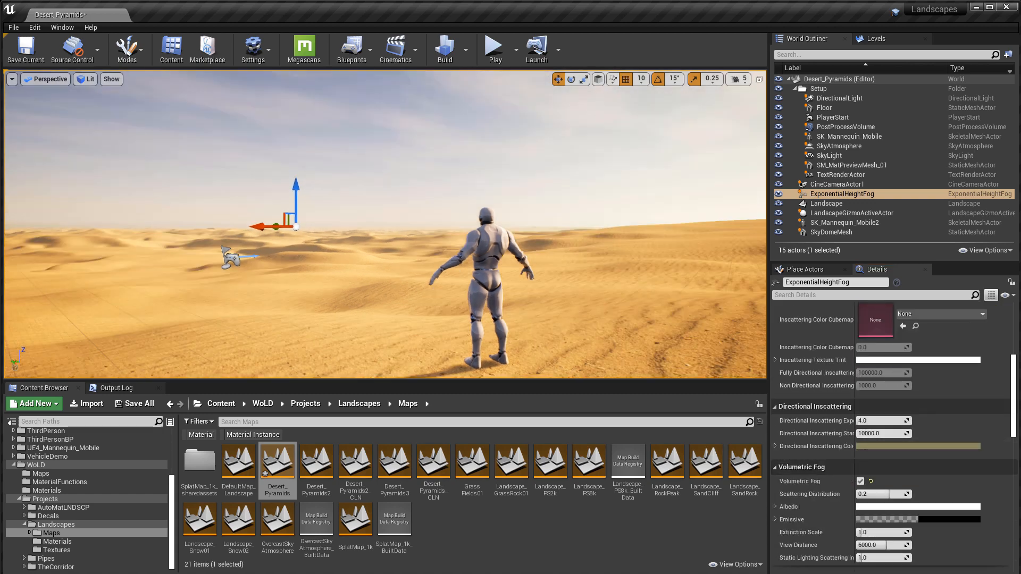
Step: Try other Directional Inscattering Colors on the height fog, and try a Directional Inscattering Exponent of 8
right_click_drag(531, 239, 345, 197)
left_click(864, 447)
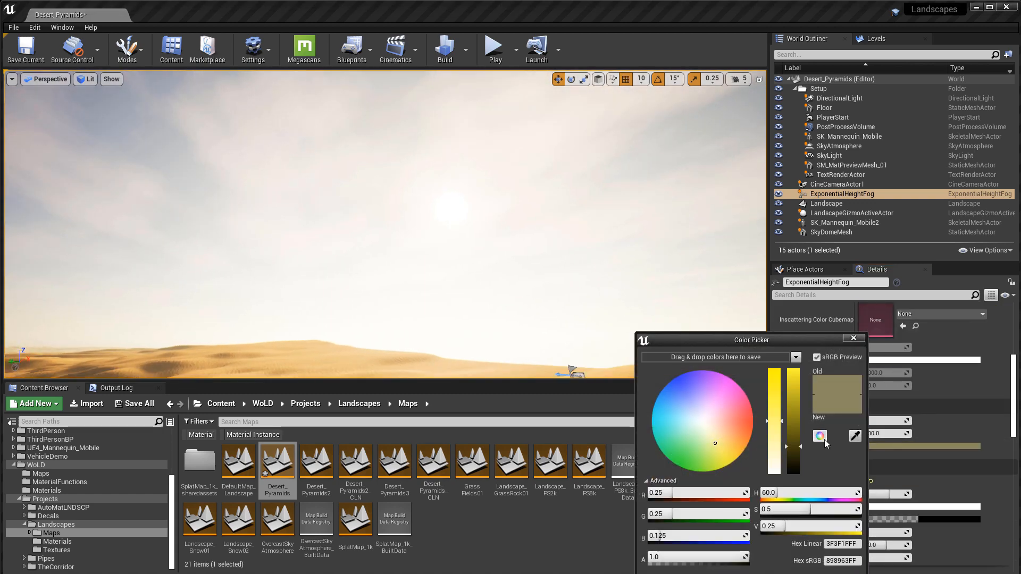
left_click_drag(716, 409, 698, 403)
left_click_drag(792, 425, 793, 406)
left_click_drag(701, 396, 739, 429)
right_click_drag(558, 266, 612, 256)
left_click_drag(736, 431, 693, 450)
left_click(853, 339)
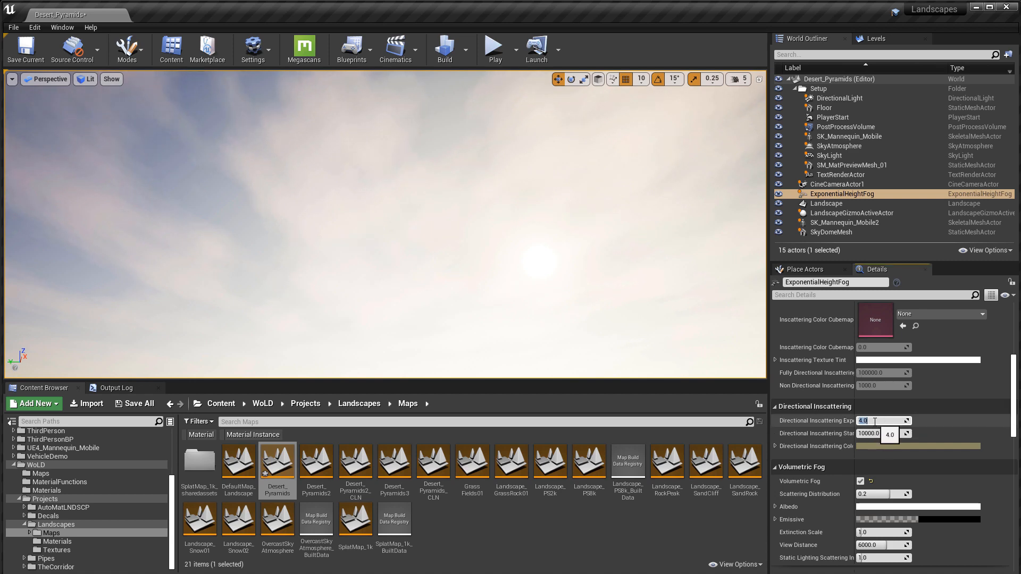
type("8")
key("Return")
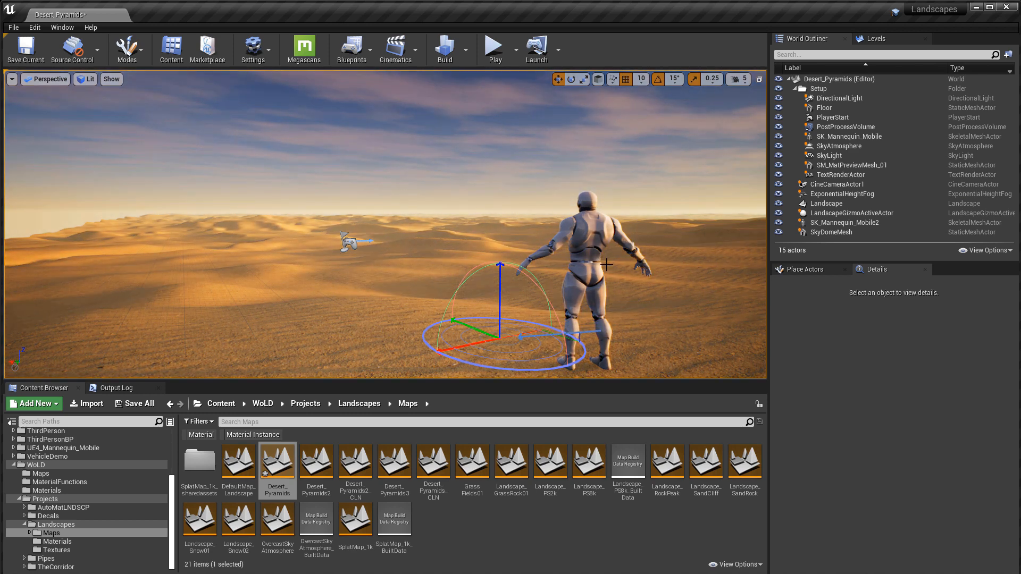
Step: Raise the SkyAtmosphere's Mie Scattering Scale to about 0.077
right_click_drag(607, 264, 640, 260)
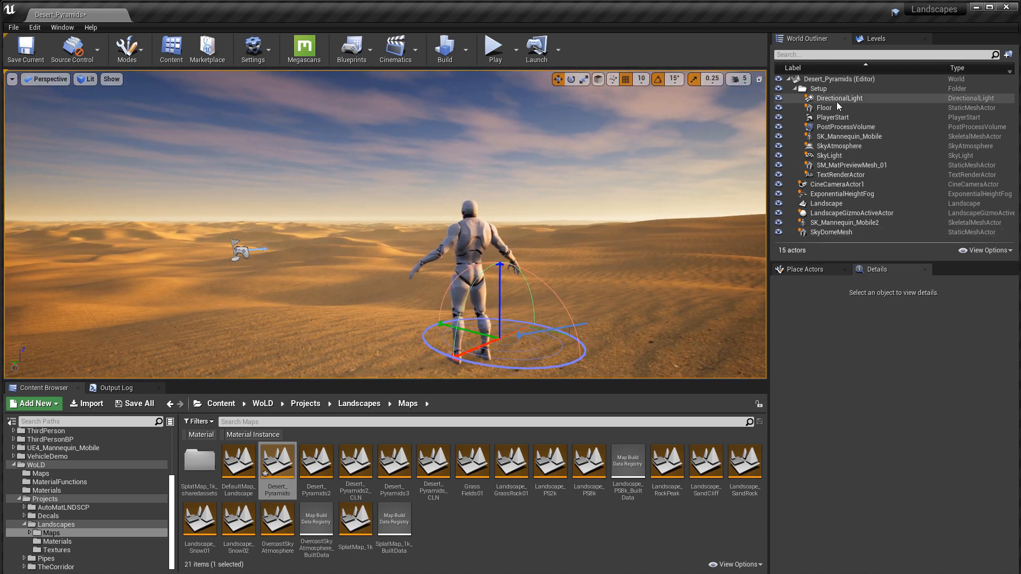
left_click(840, 146)
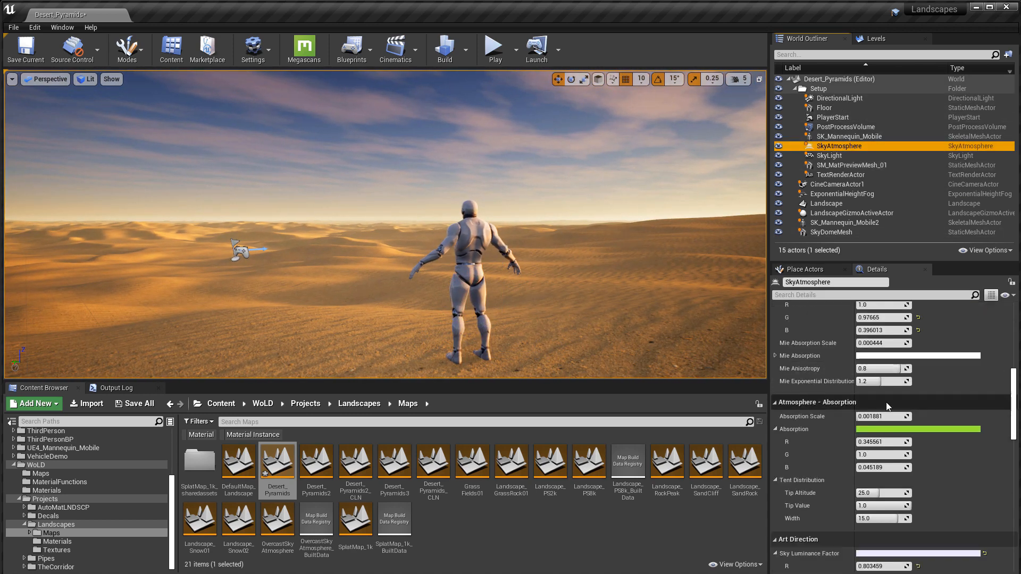
scroll(886, 383, "down", 5)
left_click_drag(882, 347, 920, 347)
right_click_drag(613, 260, 593, 240)
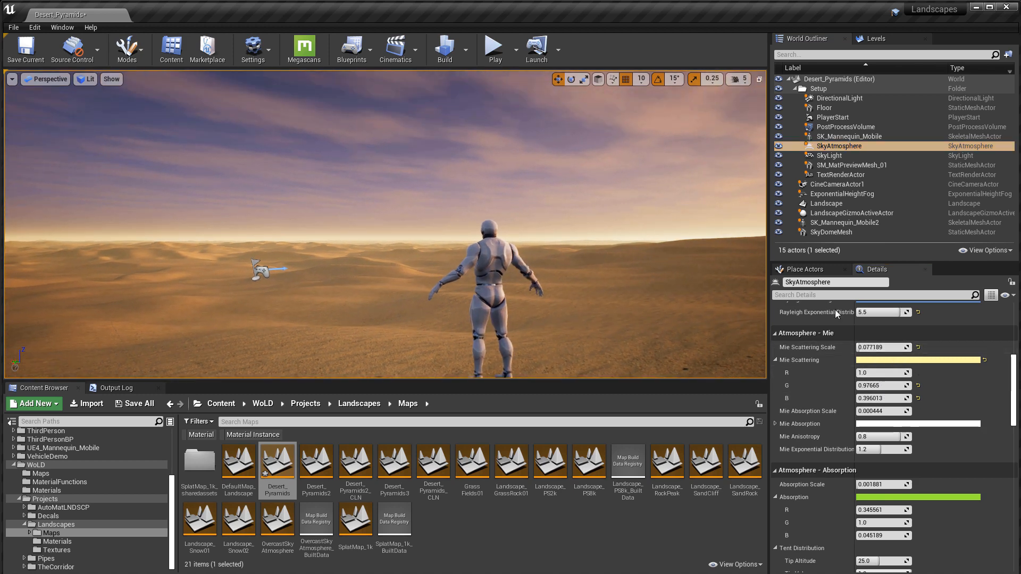
Step: Raise the SkyAtmosphere's Rayleigh Exponential Distribution to about 10.99 and its Rayleigh Scattering Scale to about 0.0586
left_click_drag(878, 312, 915, 312)
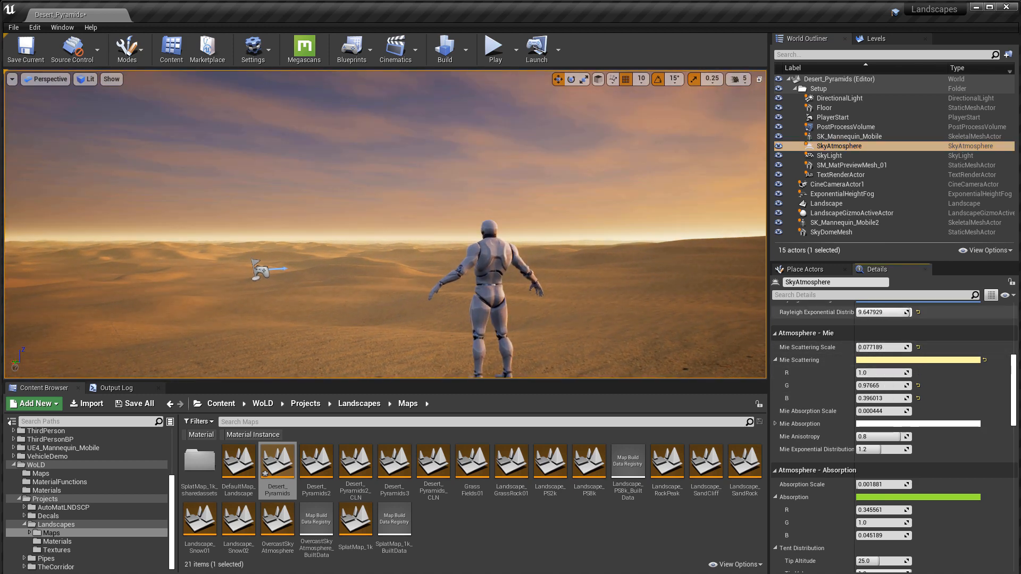
mouse_move(665, 265)
right_mouse_down()
mouse_move(687, 272)
mouse_move(664, 263)
right_mouse_up()
scroll(883, 352, "up", 2)
left_click_drag(879, 338, 893, 338)
right_click_drag(588, 272, 554, 237)
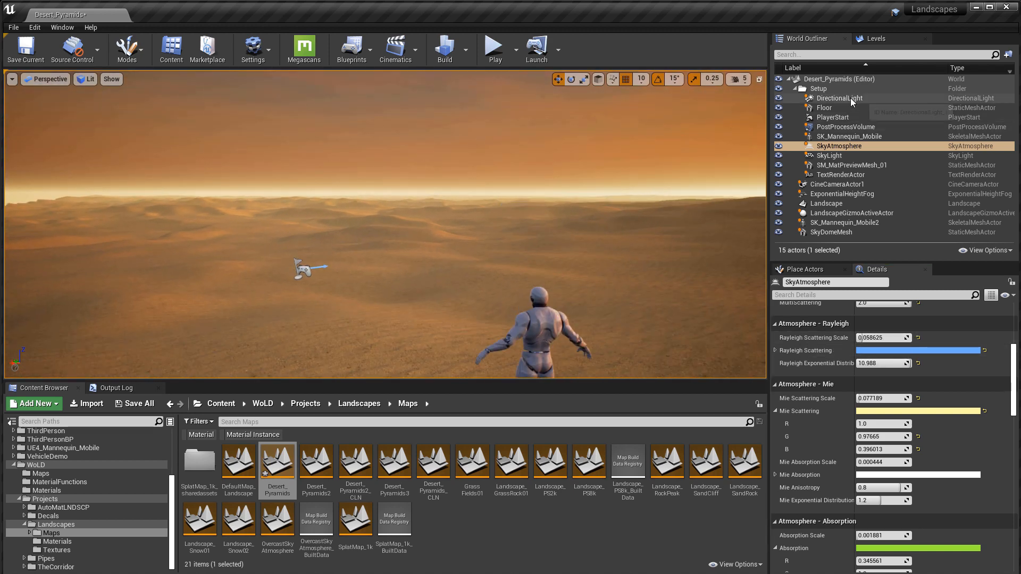
Step: Set the height fog's Fog Inscattering Color to an orange sampled from the sky in the viewport
left_click(842, 194)
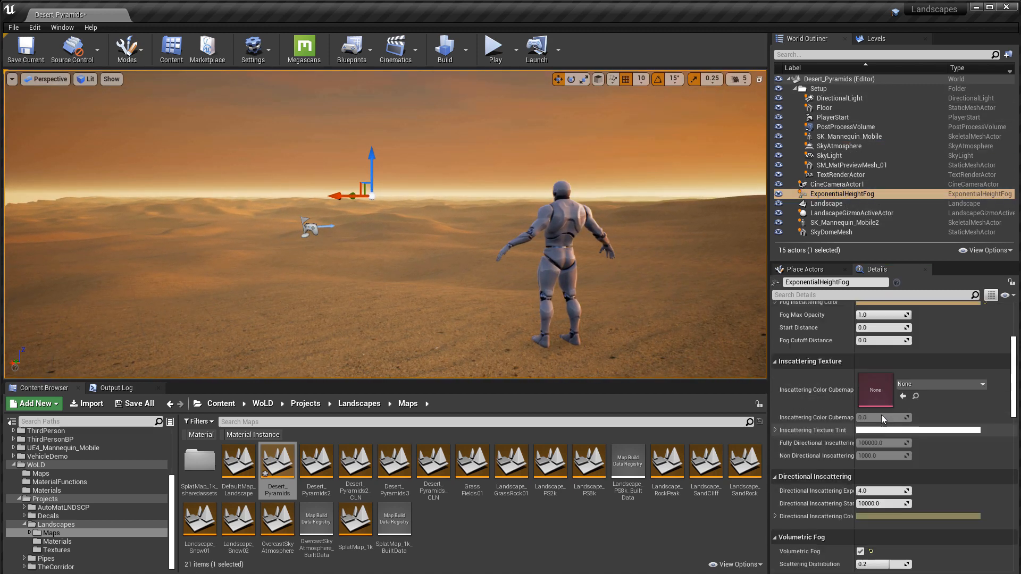
left_click(883, 417)
left_click_drag(761, 293, 757, 304)
left_click(889, 302)
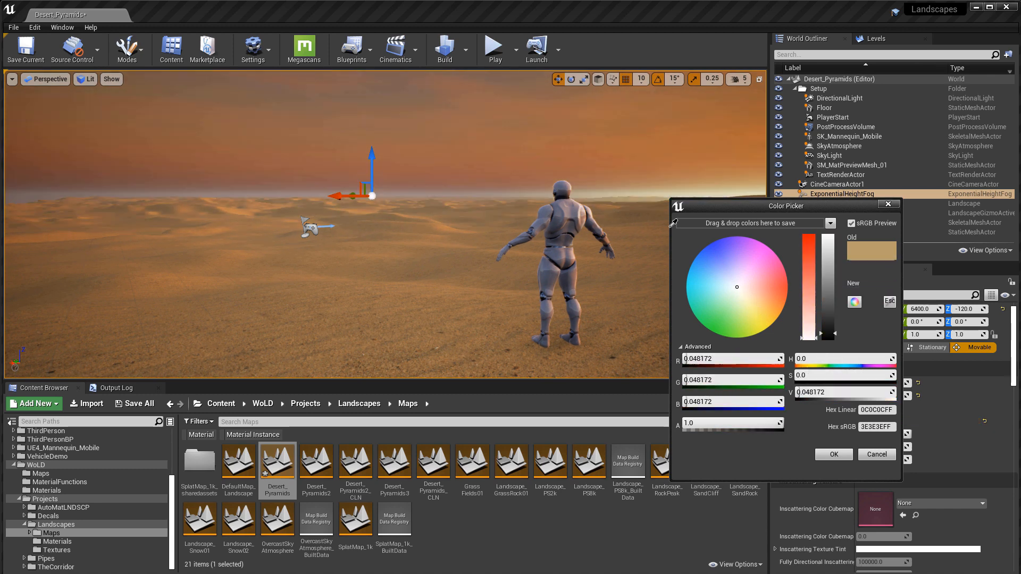
left_click(521, 171)
left_click(833, 454)
left_click(831, 232)
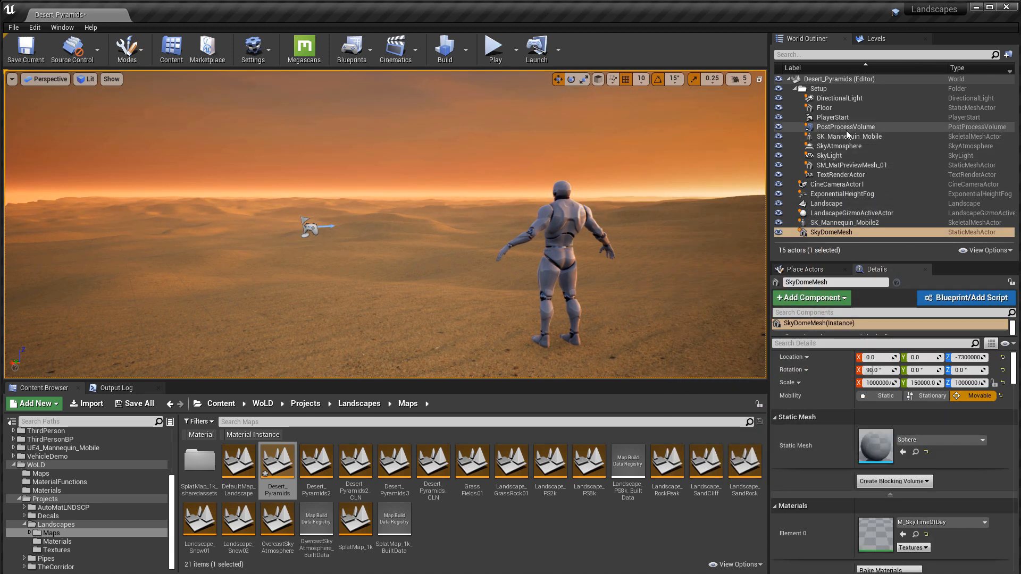
Step: Try a Fog Height Falloff of 1 and Fog Density values of 0.2 and 0.3, and reset the density to its default
left_click(842, 194)
left_click(873, 396)
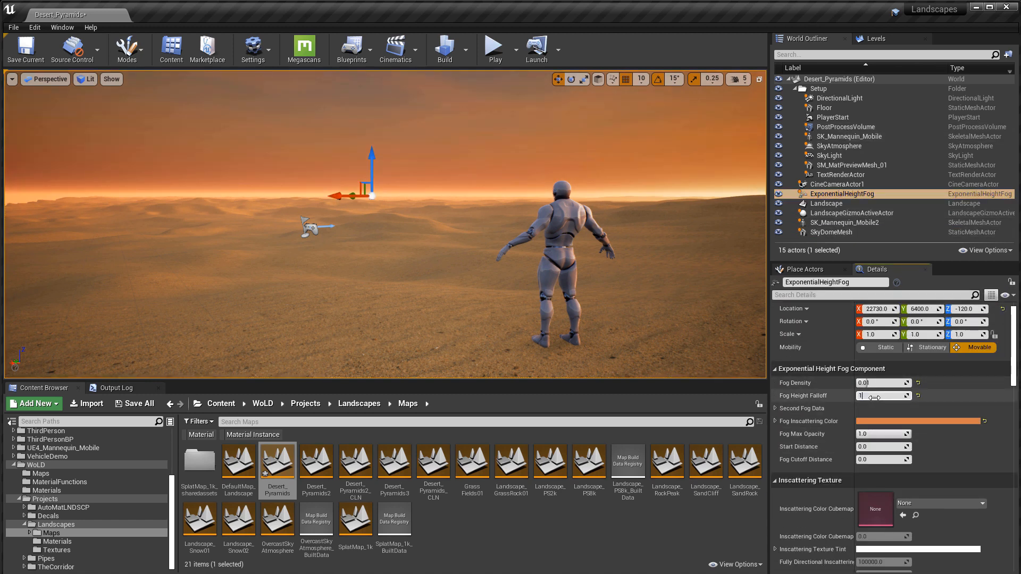
scroll(877, 402, "down", 10)
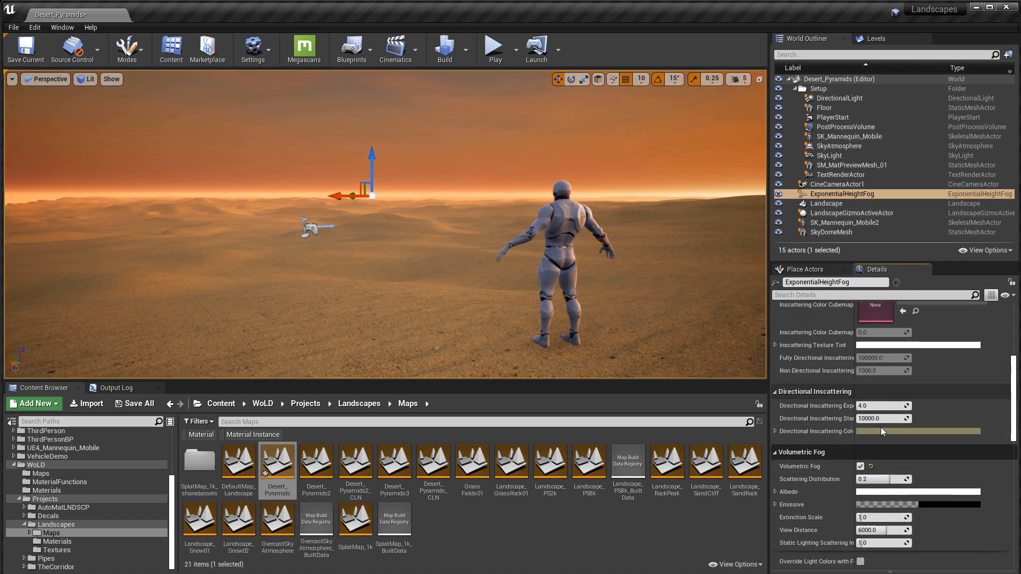
scroll(888, 424, "up", 11)
left_click(882, 397)
type("0.2")
key("Return")
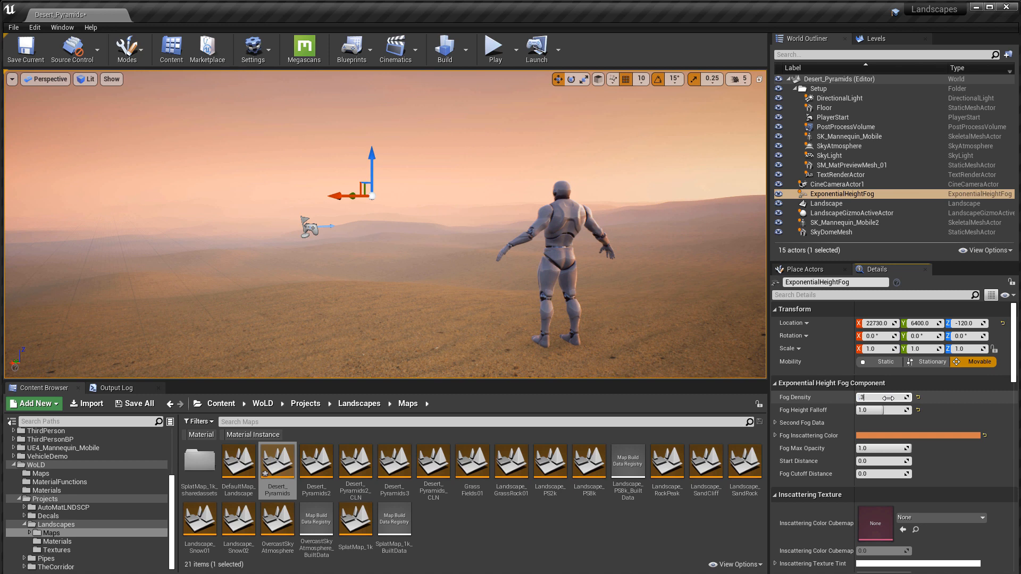
key("Return")
left_click(918, 397)
Step: Set the height fog's Fog Density to 0.04 and its Fog Height Falloff to 0.8
left_click(871, 399)
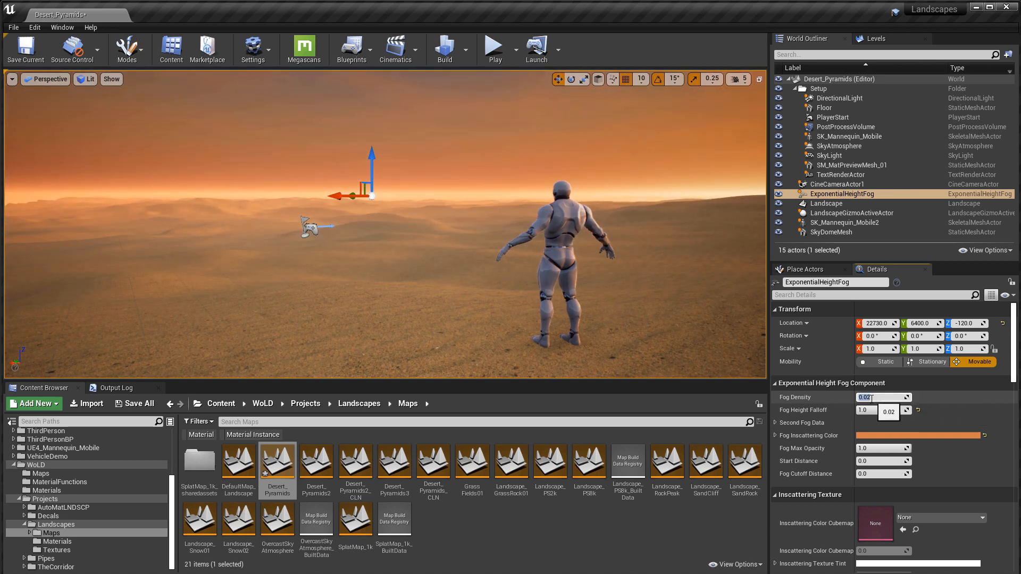
type("0.04")
key("Return")
left_click(880, 410)
type("0.8")
key("Return")
Step: Set the height fog's Fog Max Opacity to 0.5 after trying 0.8
left_click(874, 448)
type("0.8")
key("Return")
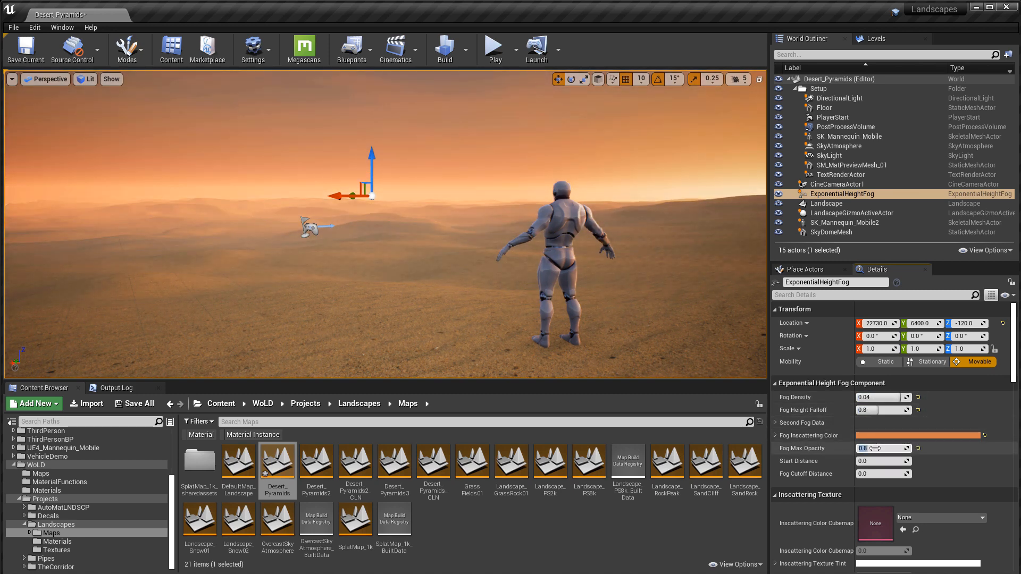
type(".5")
key("Return")
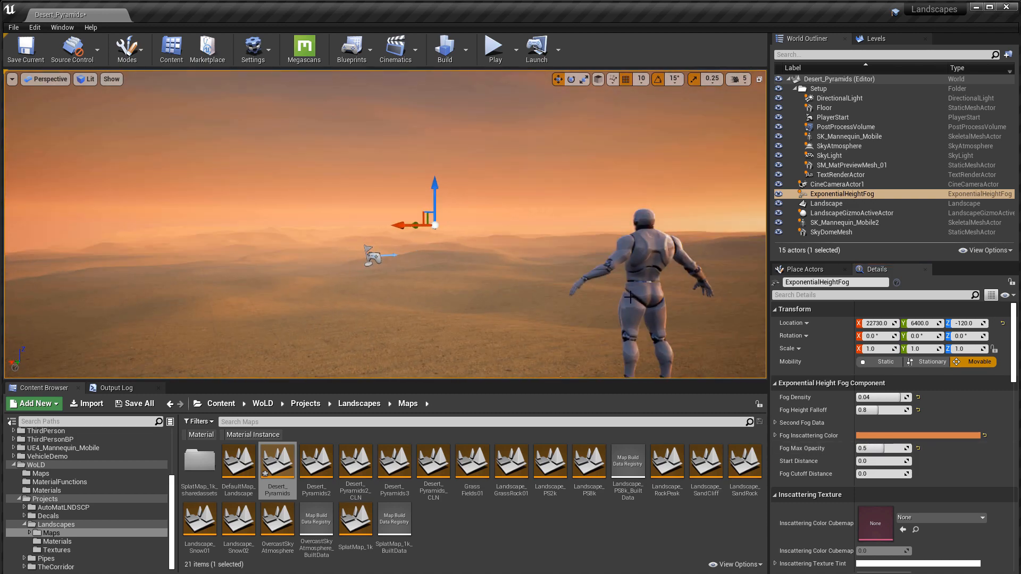
left_click(873, 410)
key("BackSpace")
mouse_move(674, 313)
right_mouse_down()
mouse_move(700, 309)
mouse_move(675, 312)
right_mouse_up()
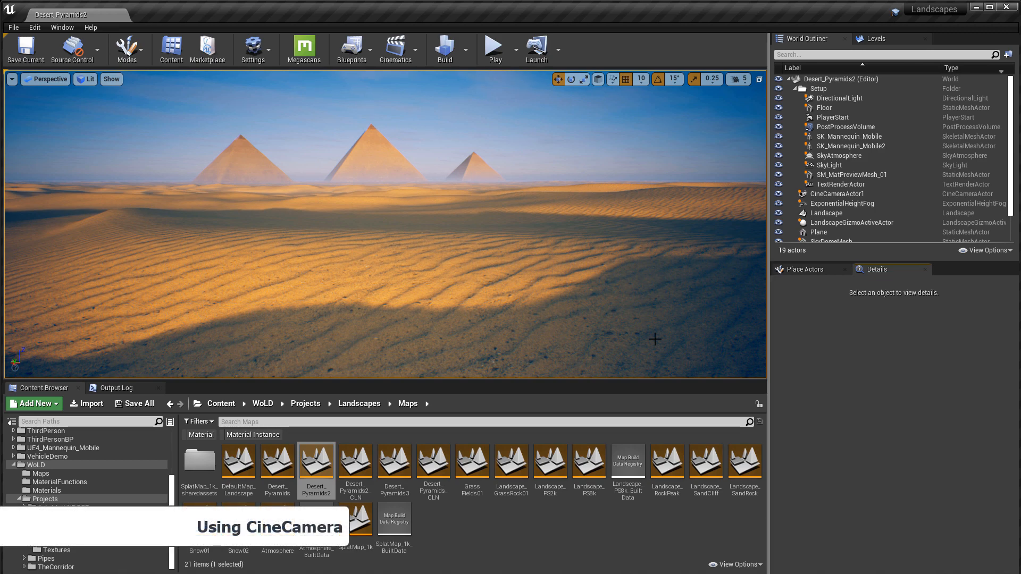
Step: Select and frame CineCameraActor1 in the Desert_Pyramids2 level and review its filmback, lens and focus settings
right_click_drag(594, 308, 648, 287)
right_click_drag(573, 276, 627, 275)
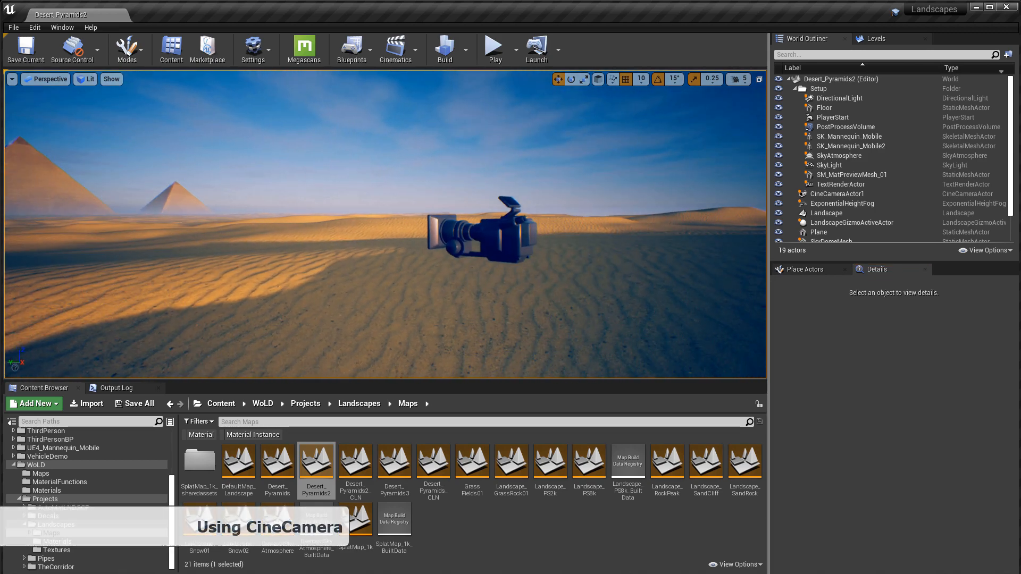
left_click(518, 242)
key("f")
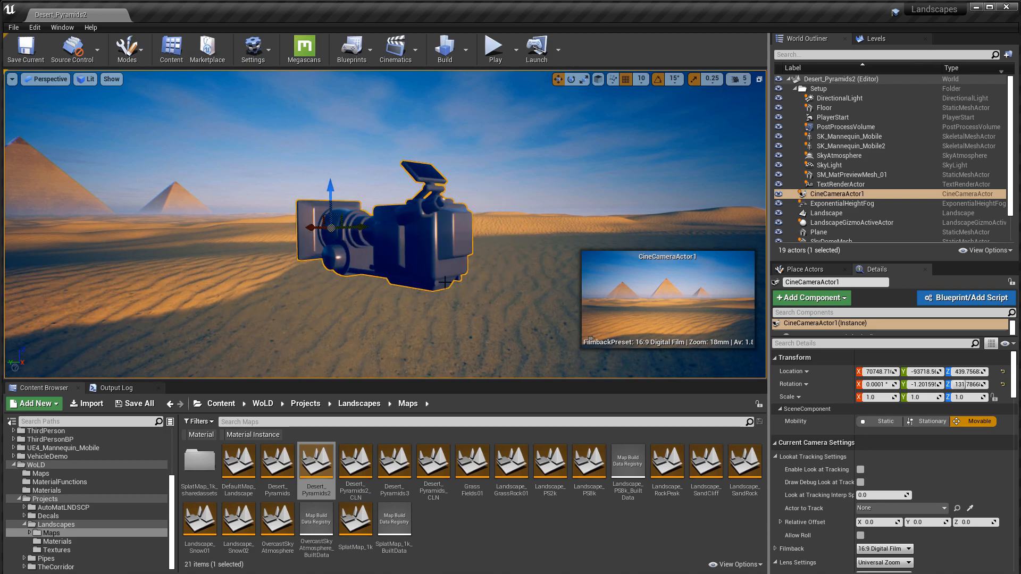
left_click_drag(518, 243, 904, 263, "alt")
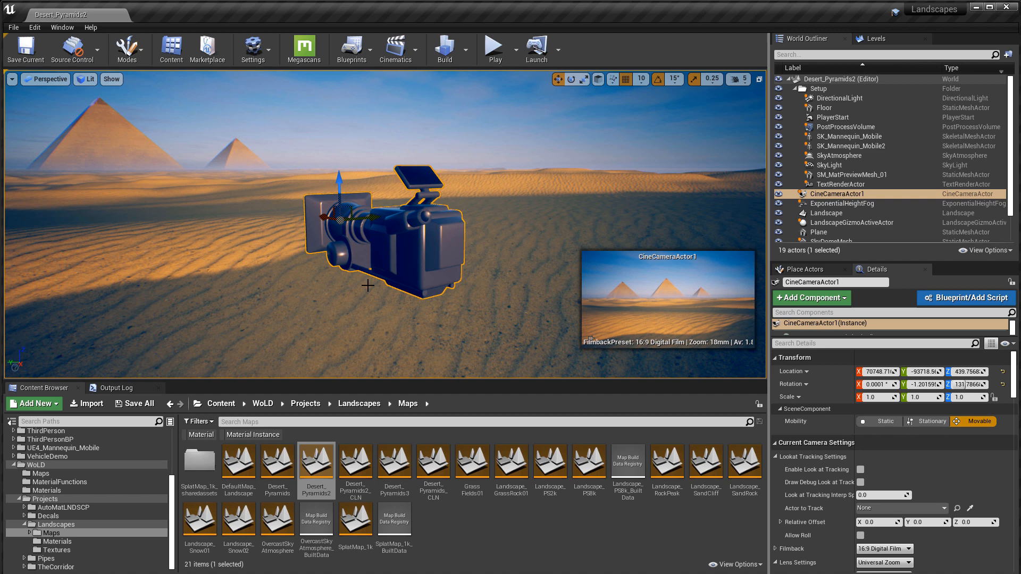
scroll(872, 422, "down", 1)
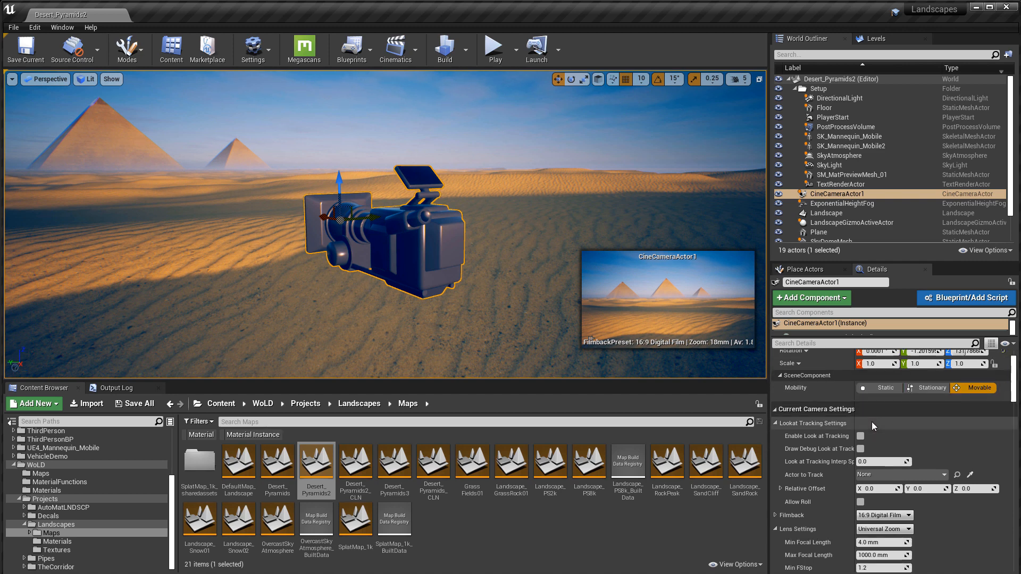
scroll(870, 422, "down", 3)
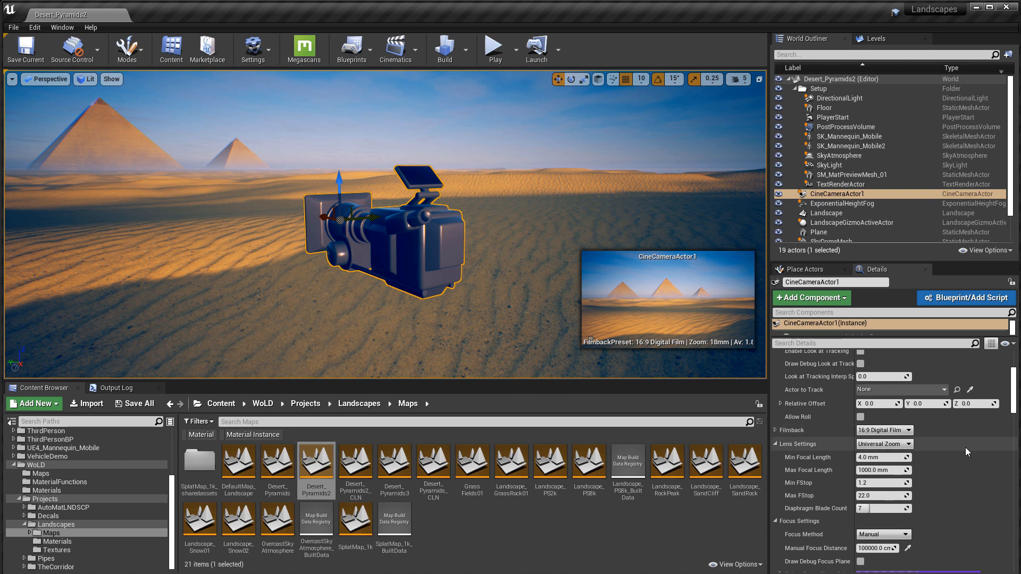
scroll(965, 452, "down", 1)
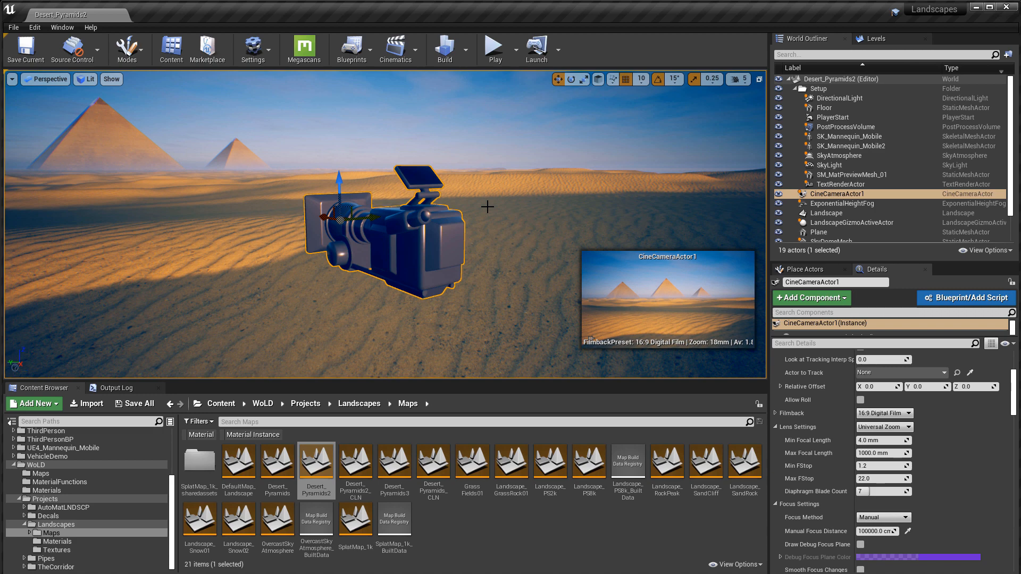
Step: Pilot CineCameraActor1 to reframe the shot of the three pyramids, and stop piloting it
key("ctrl+shift+p")
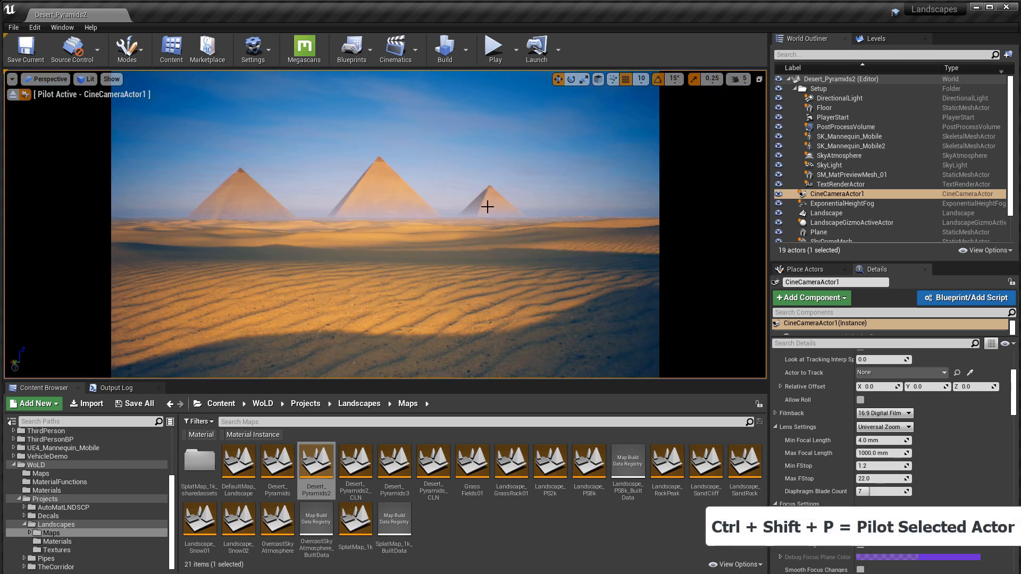
mouse_move(488, 207)
right_mouse_down()
mouse_move(462, 204)
mouse_move(503, 208)
mouse_move(460, 213)
mouse_move(498, 214)
mouse_move(489, 207)
right_mouse_up()
key("w")
key("w")
key("s")
key("a")
key("s")
key("a")
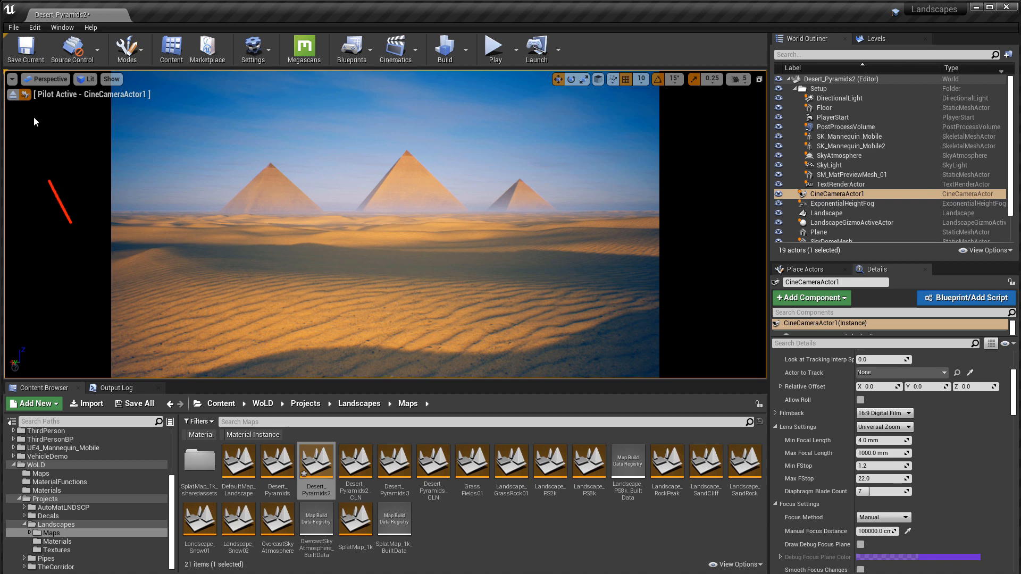
left_click(12, 95)
scroll(447, 280, "down", 5)
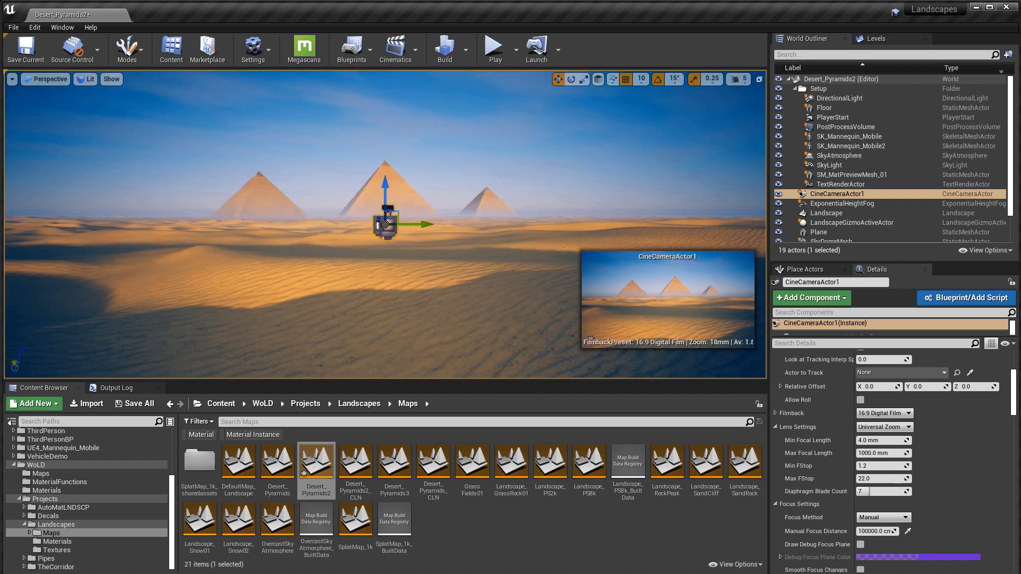
key("a")
right_click_drag(445, 281, 533, 282)
key("w")
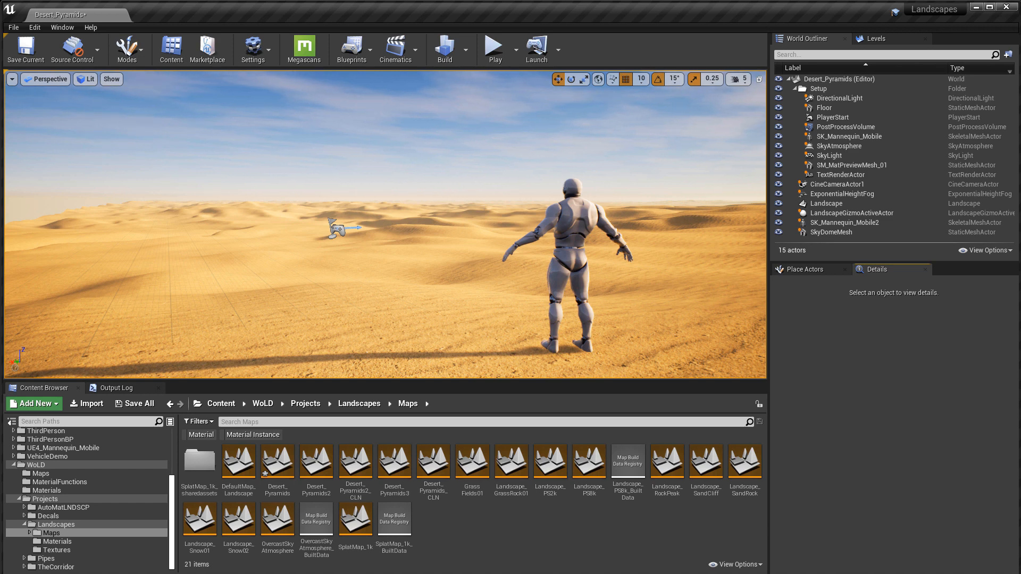
Step: Select the PostProcessVolume in Desert_Pyramids and switch its Enabled option off and on again to compare the effect
left_click(845, 127)
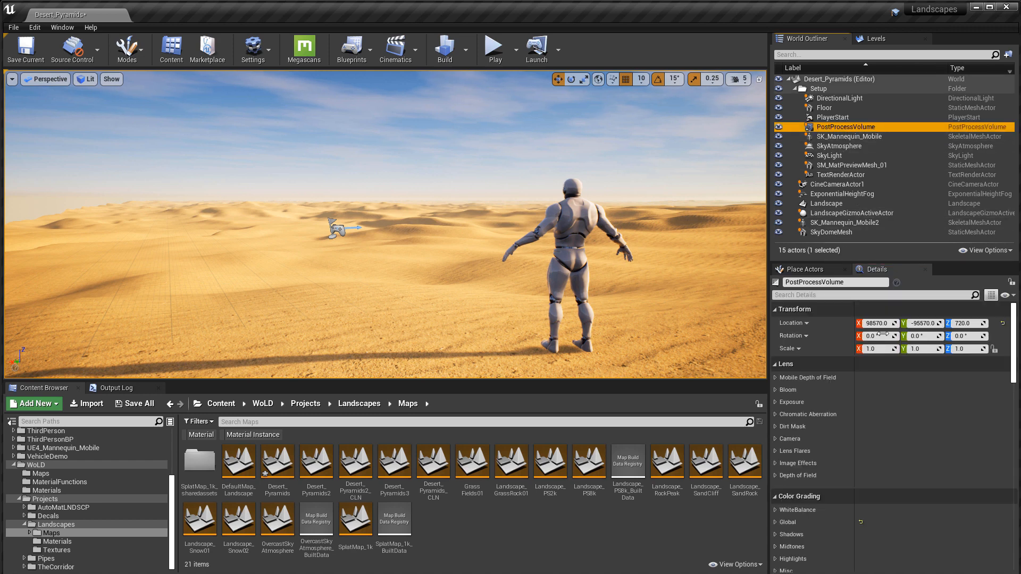
left_click_drag(1014, 329, 1018, 462)
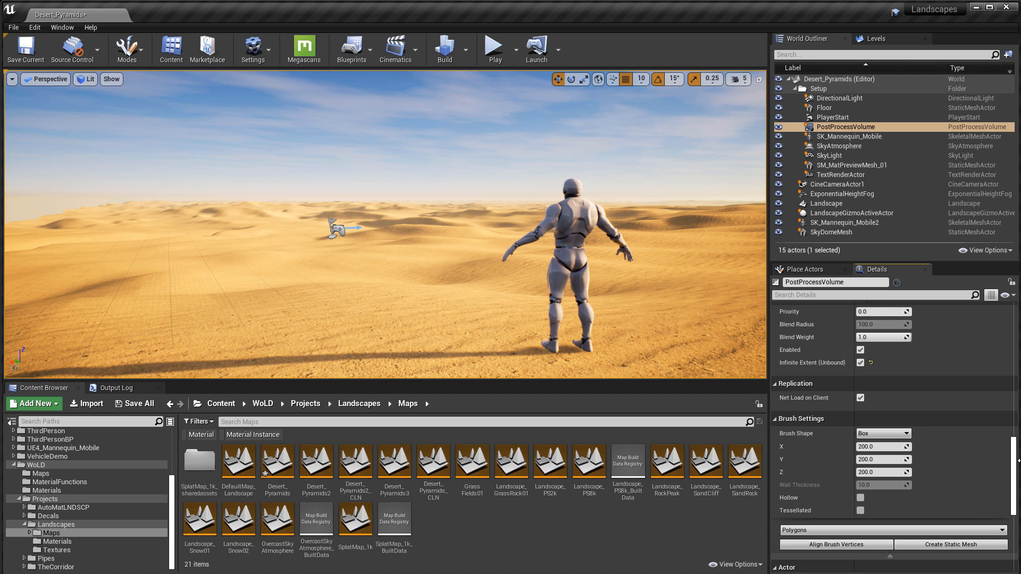
left_click(860, 351)
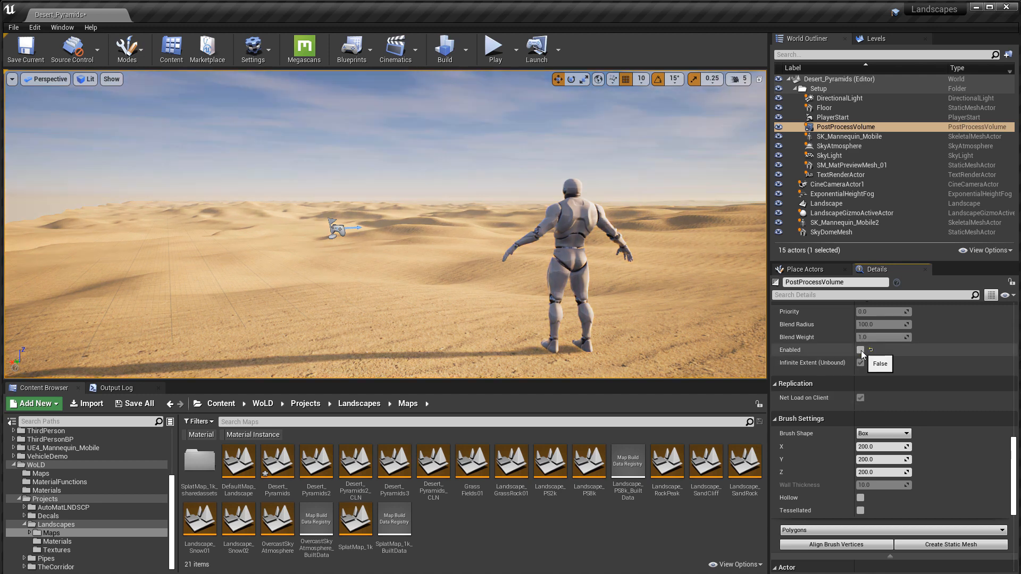
left_click(861, 352)
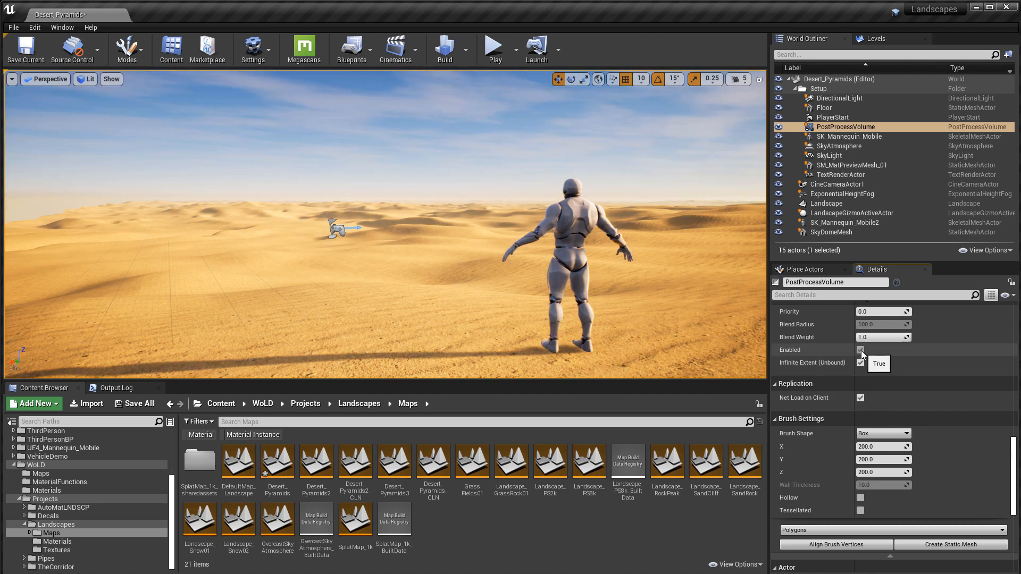
left_click_drag(1013, 442, 1005, 306)
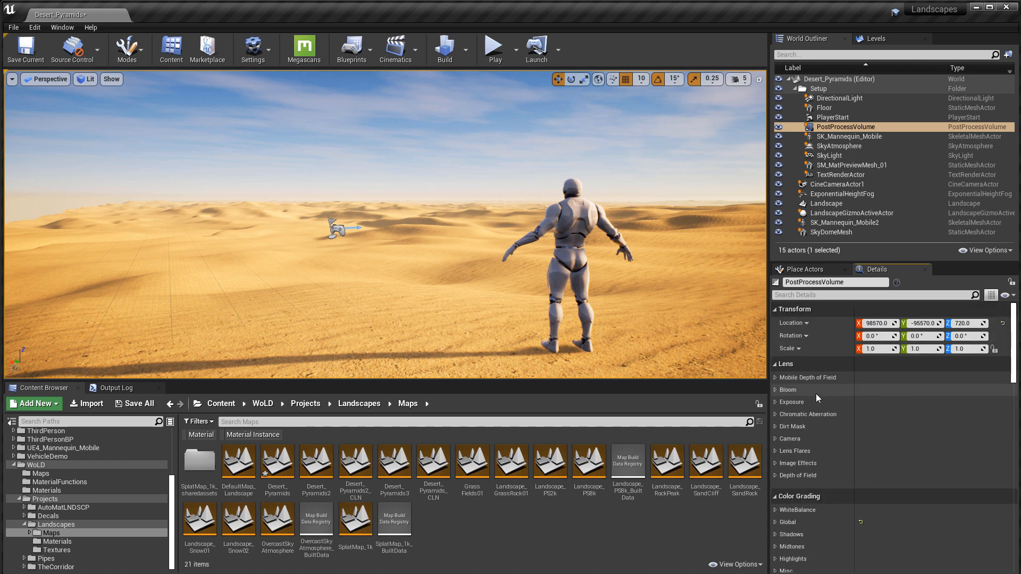
Step: Expand the PostProcessVolume's Exposure and Chromatic Aberration settings and toggle the Chromatic Aberration Intensity override to examine its effect
left_click(775, 403)
scroll(873, 397, "down", 10)
left_click(791, 380)
scroll(795, 366, "down", 3)
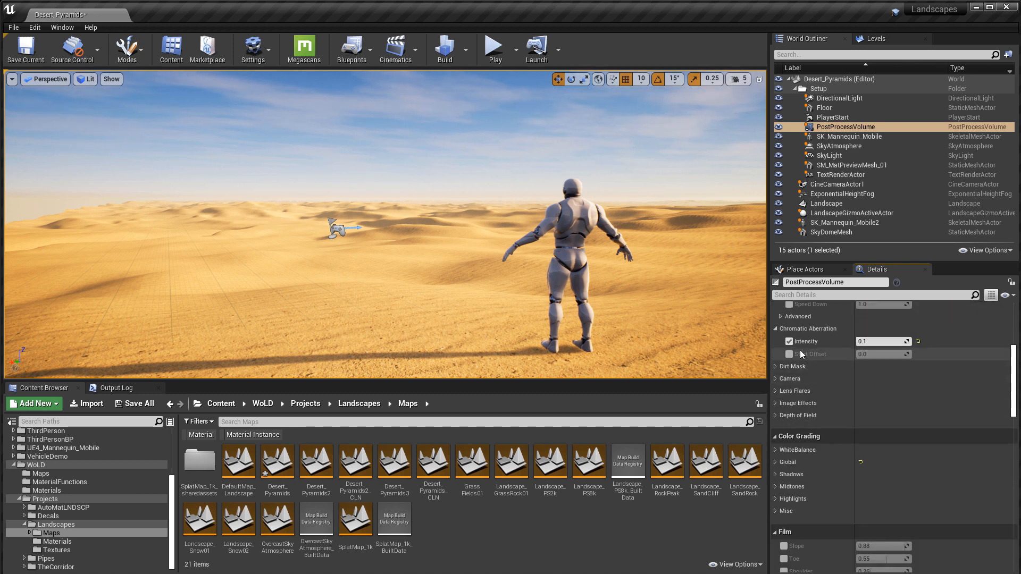
left_click(789, 341)
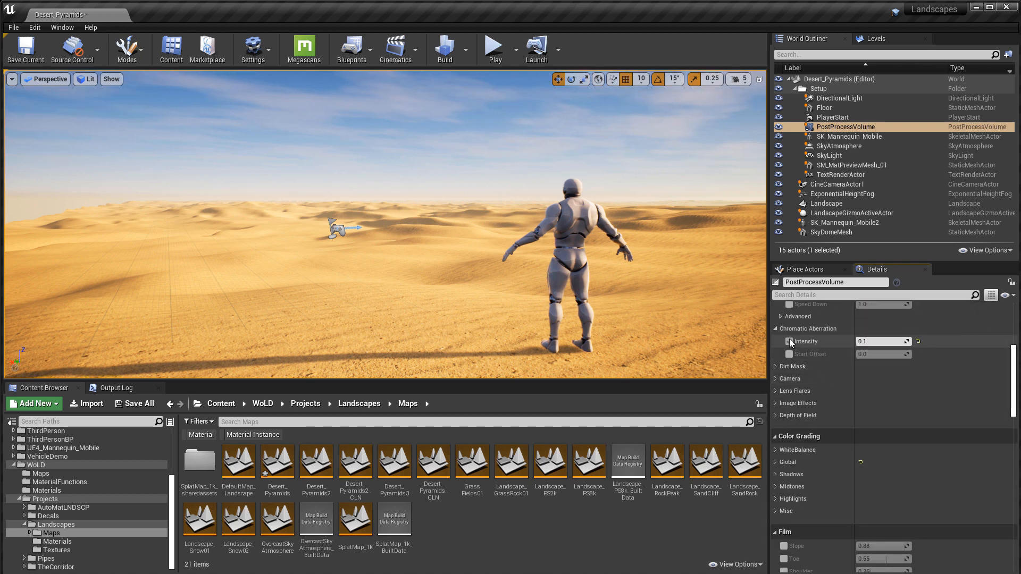
Step: Expand the Global color grading of the PostProcessVolume and switch its Saturation, Contrast, Gamma, Gain and Offset overrides off and on again to compare
scroll(790, 339, "down", 2)
scroll(781, 387, "down", 2)
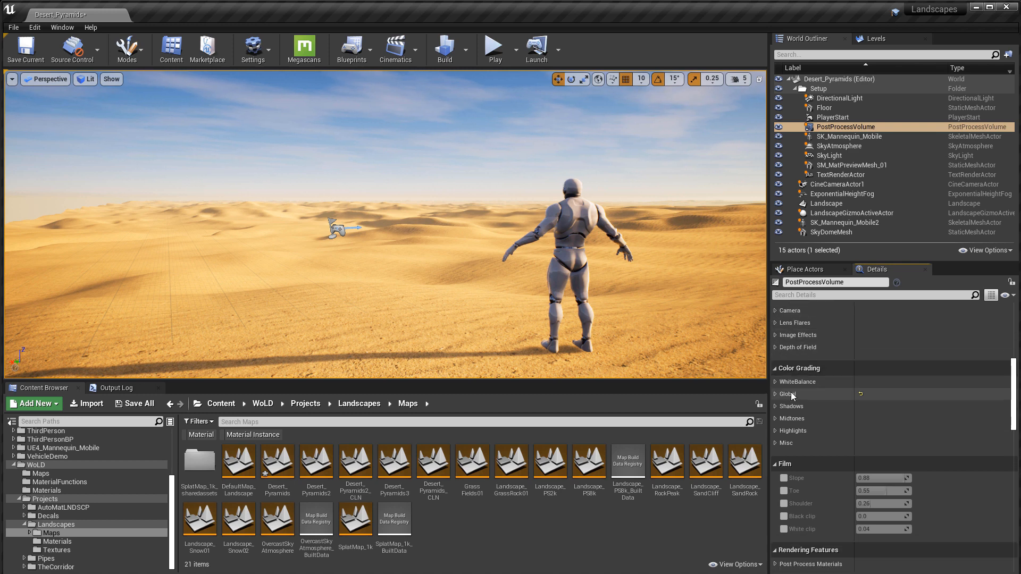
left_click(775, 395)
scroll(819, 395, "down", 4)
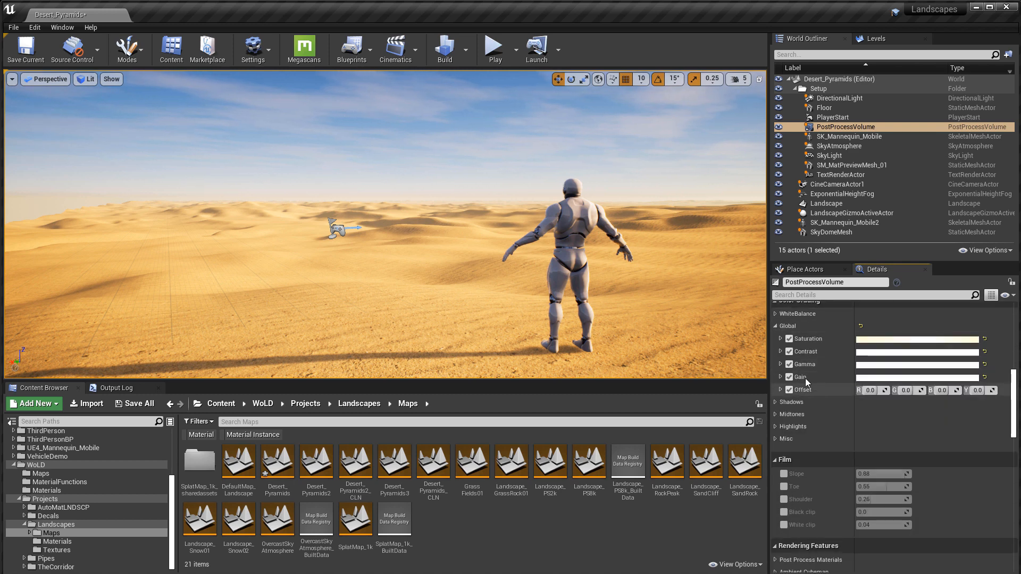
left_click(789, 338)
left_click(789, 352)
left_click(789, 364)
left_click(789, 377)
left_click(789, 389)
left_click(789, 339)
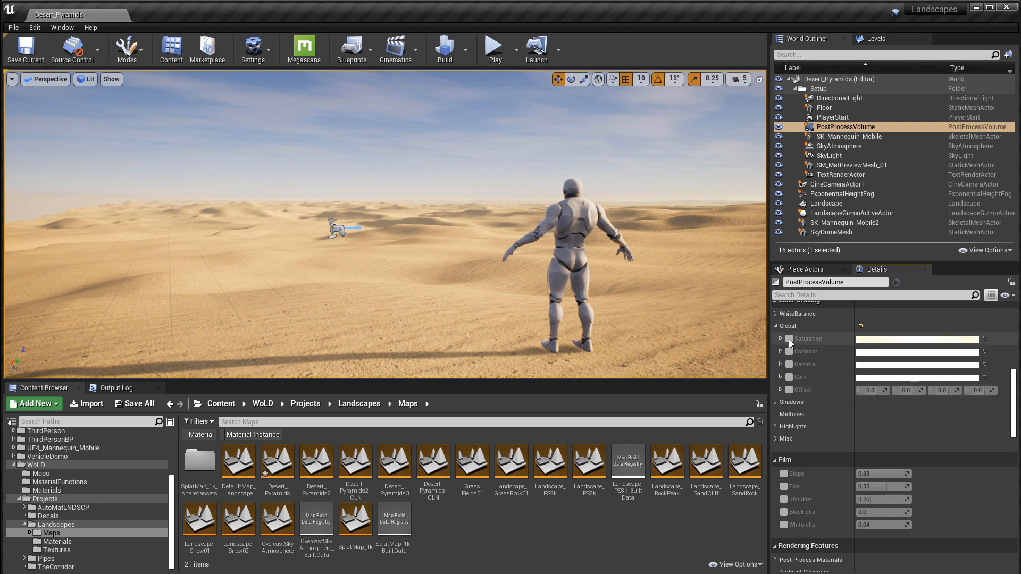
left_click(789, 352)
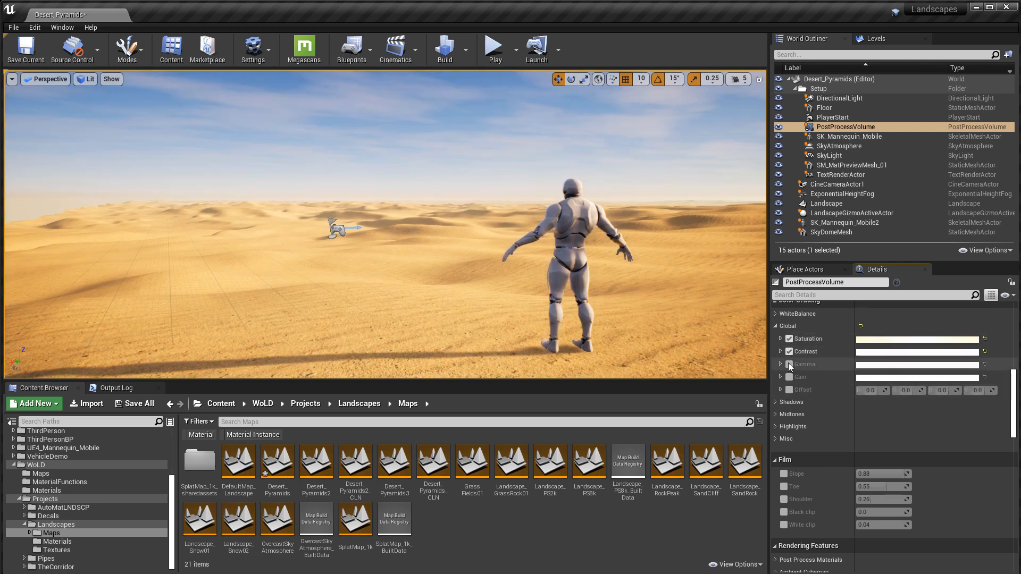
left_click(789, 365)
left_click(789, 377)
left_click(788, 390)
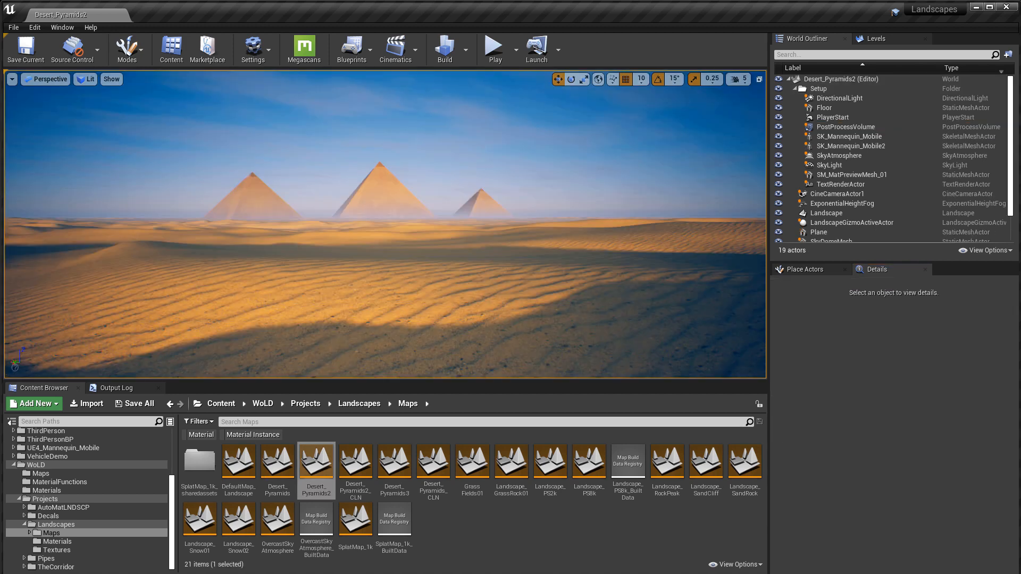
Step: Select the PostProcessVolume in Desert_Pyramids2 and switch its Enabled option off and on again to compare the effect
left_click(845, 126)
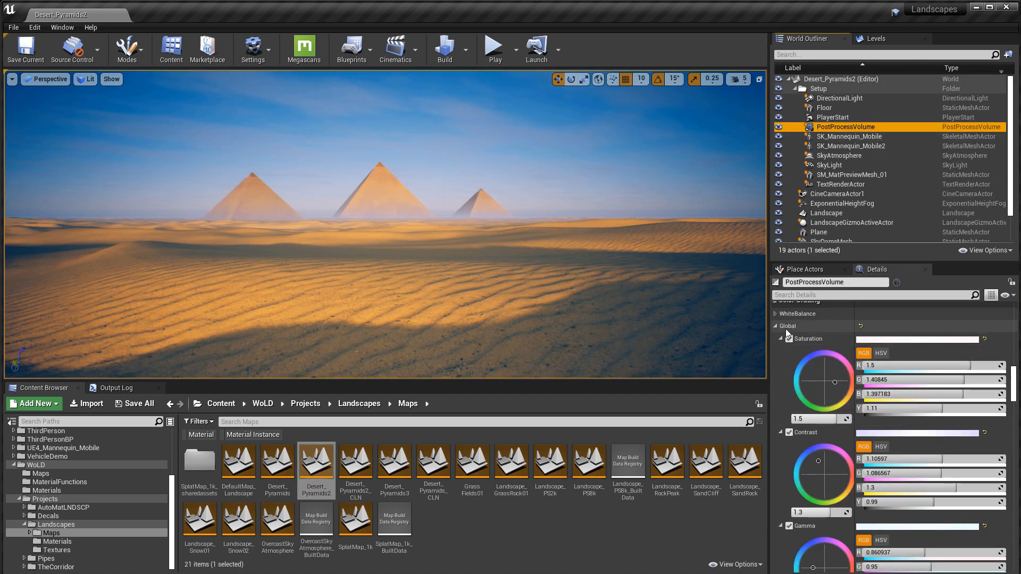
left_click(775, 327)
scroll(812, 354, "down", 10)
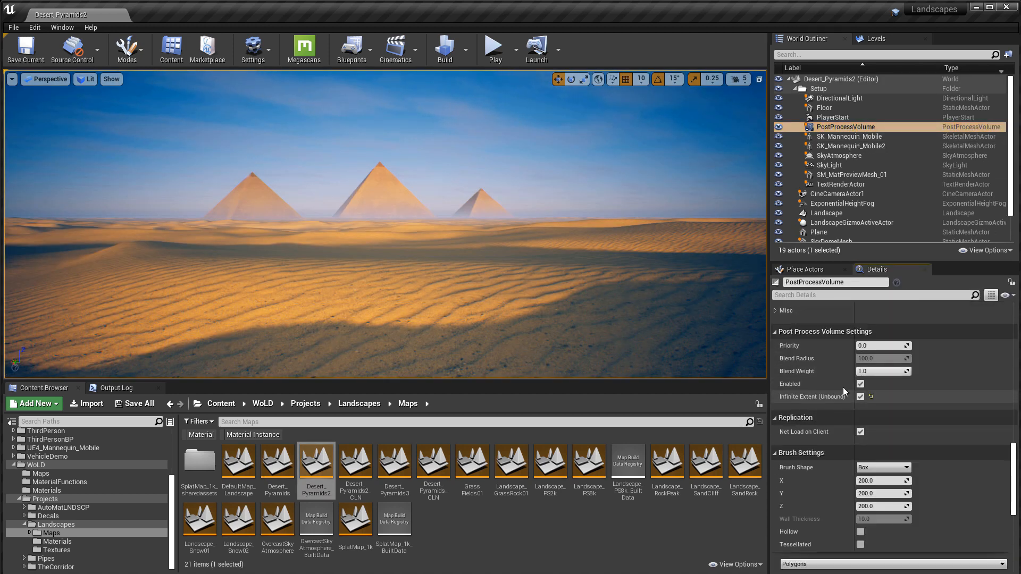
left_click(861, 384)
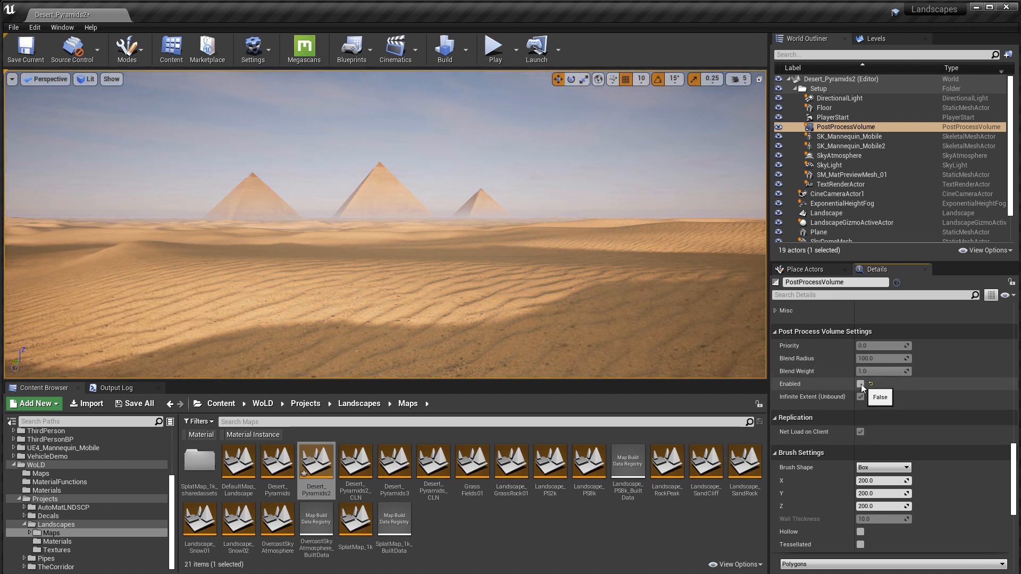
left_click(860, 384)
Step: Show only the modified properties of the PostProcessVolume and collapse the Global Saturation, Contrast, Gamma, Gain and Offset settings
scroll(883, 404, "up", 10)
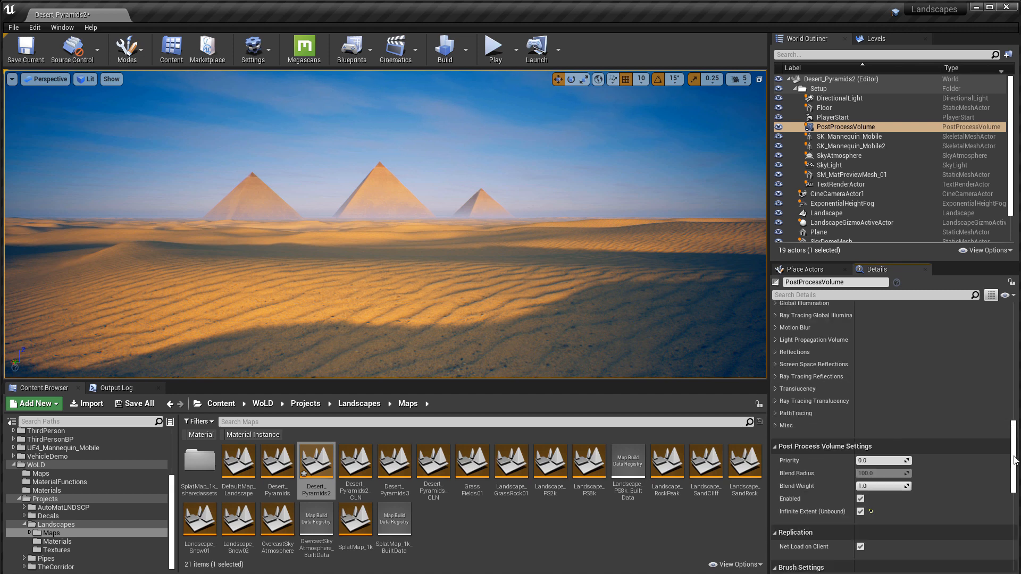
left_click(1005, 295)
left_click(921, 309)
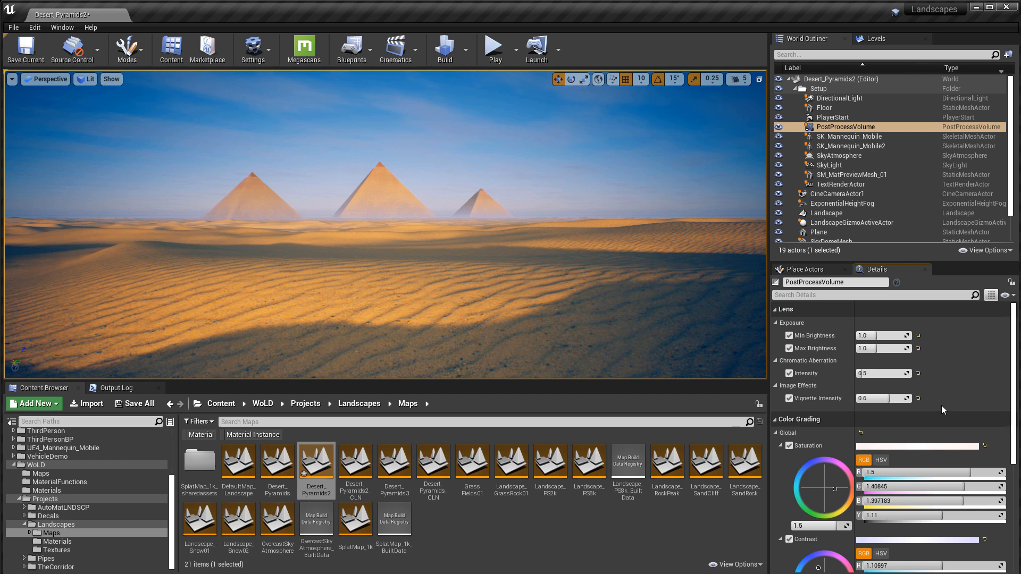
scroll(941, 405, "down", 3)
left_click(781, 378)
left_click(780, 392)
left_click(781, 404)
left_click(781, 416)
left_click(781, 430)
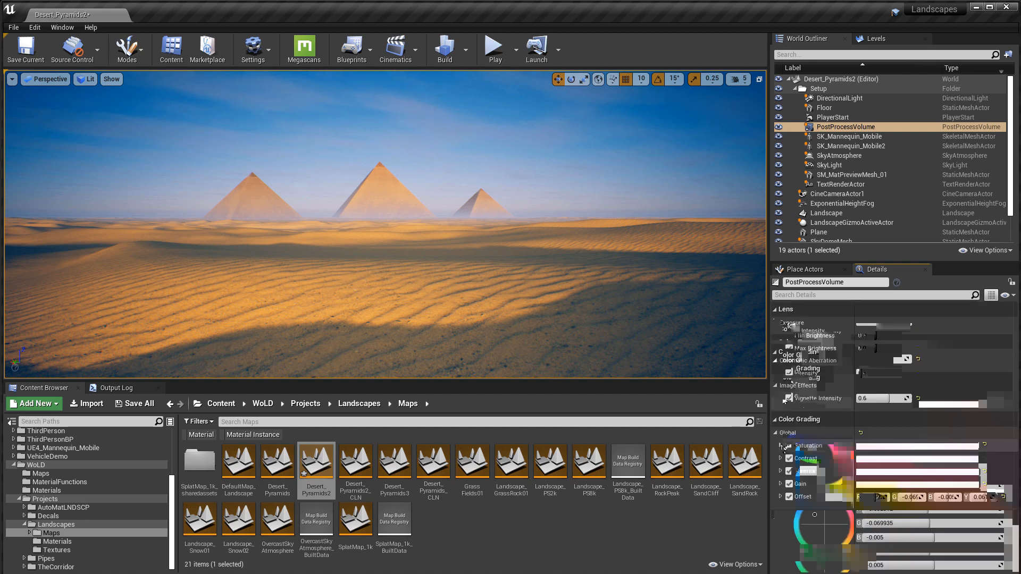
Step: Switch all five Global color grading overrides off and on again in Desert_Pyramids2 to examine their effect on the pyramid shot
left_click(789, 446)
left_click(789, 458)
left_click(789, 472)
left_click(789, 484)
left_click(789, 497)
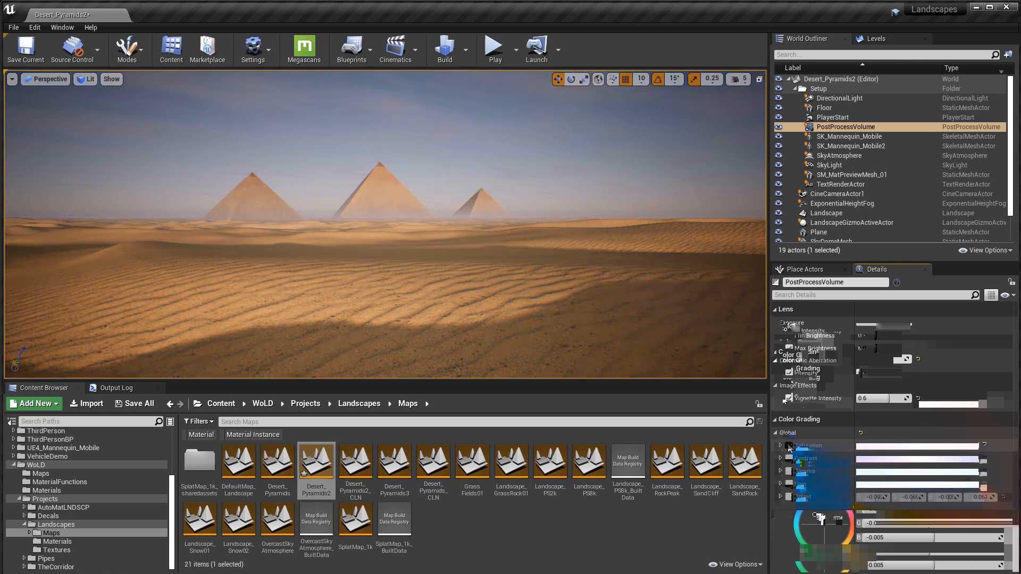
left_click(789, 446)
left_click(790, 460)
left_click(788, 472)
left_click(789, 484)
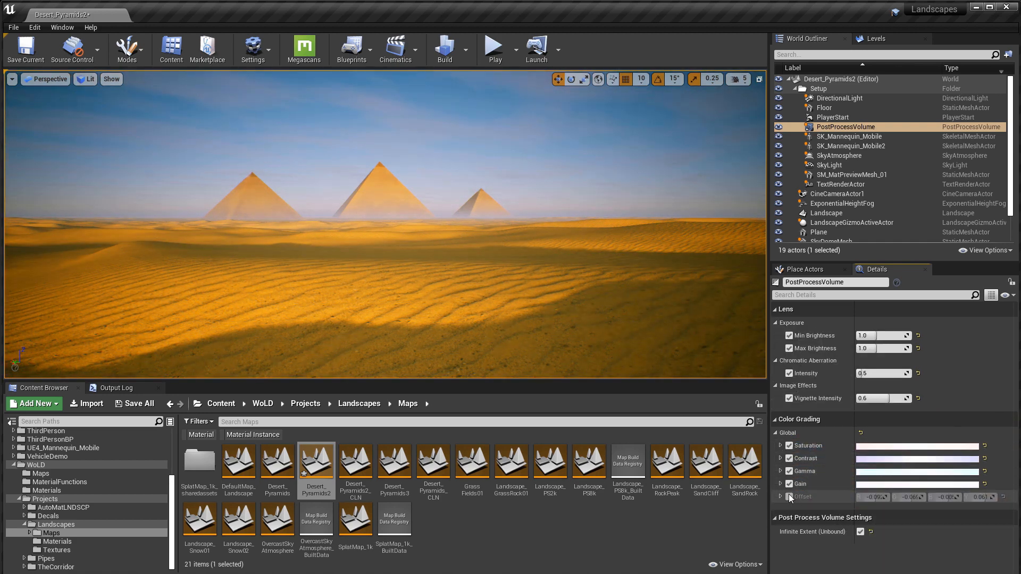
left_click(789, 497)
Step: Play the Desert_Pyramids2 level in the editor to view the graded desert with the running mannequin
key("alt+p")
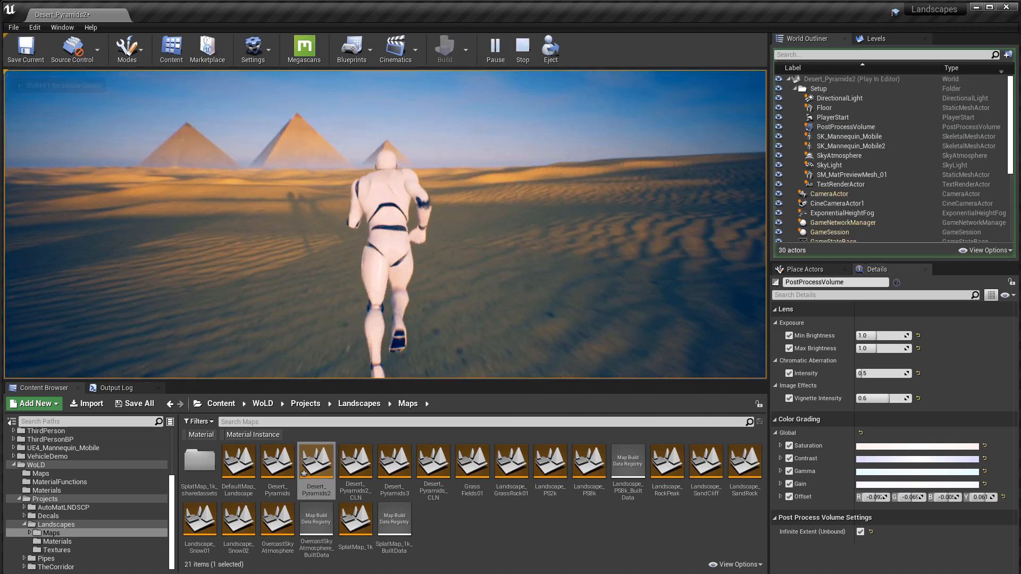